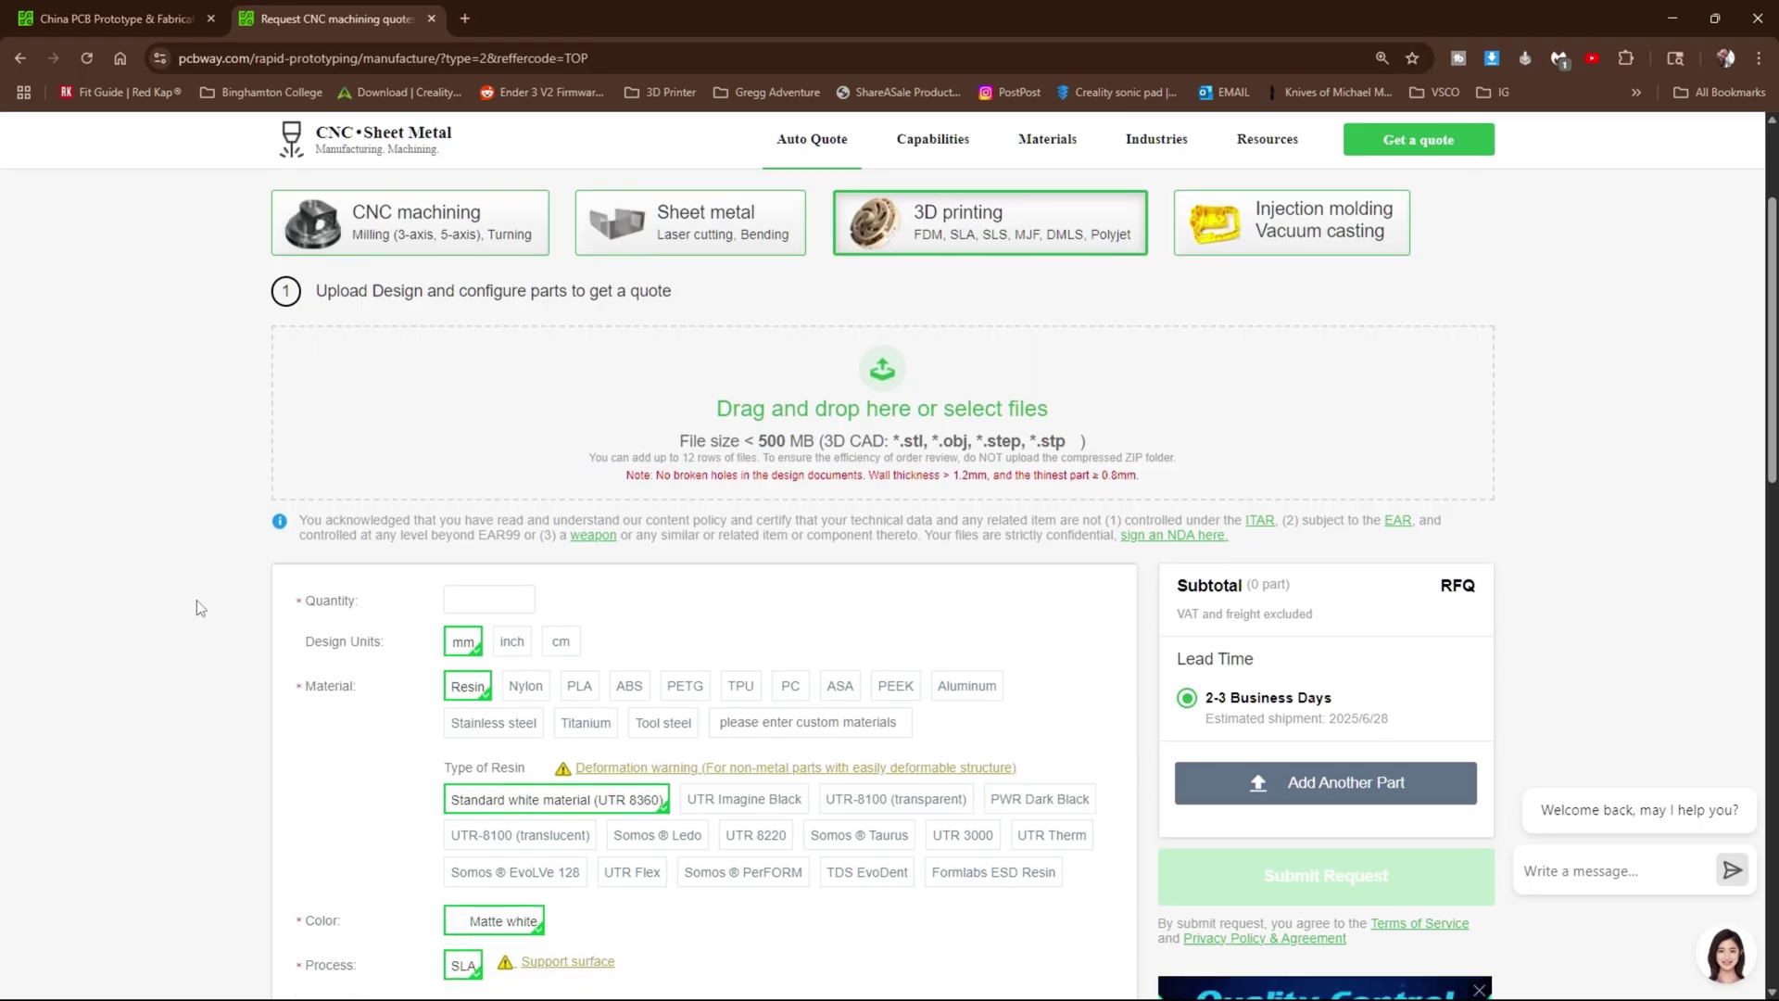
Scroll down the PCBWay homepage to browse its PCB instant quote form and menus.
scroll(197, 597, "down", 4)
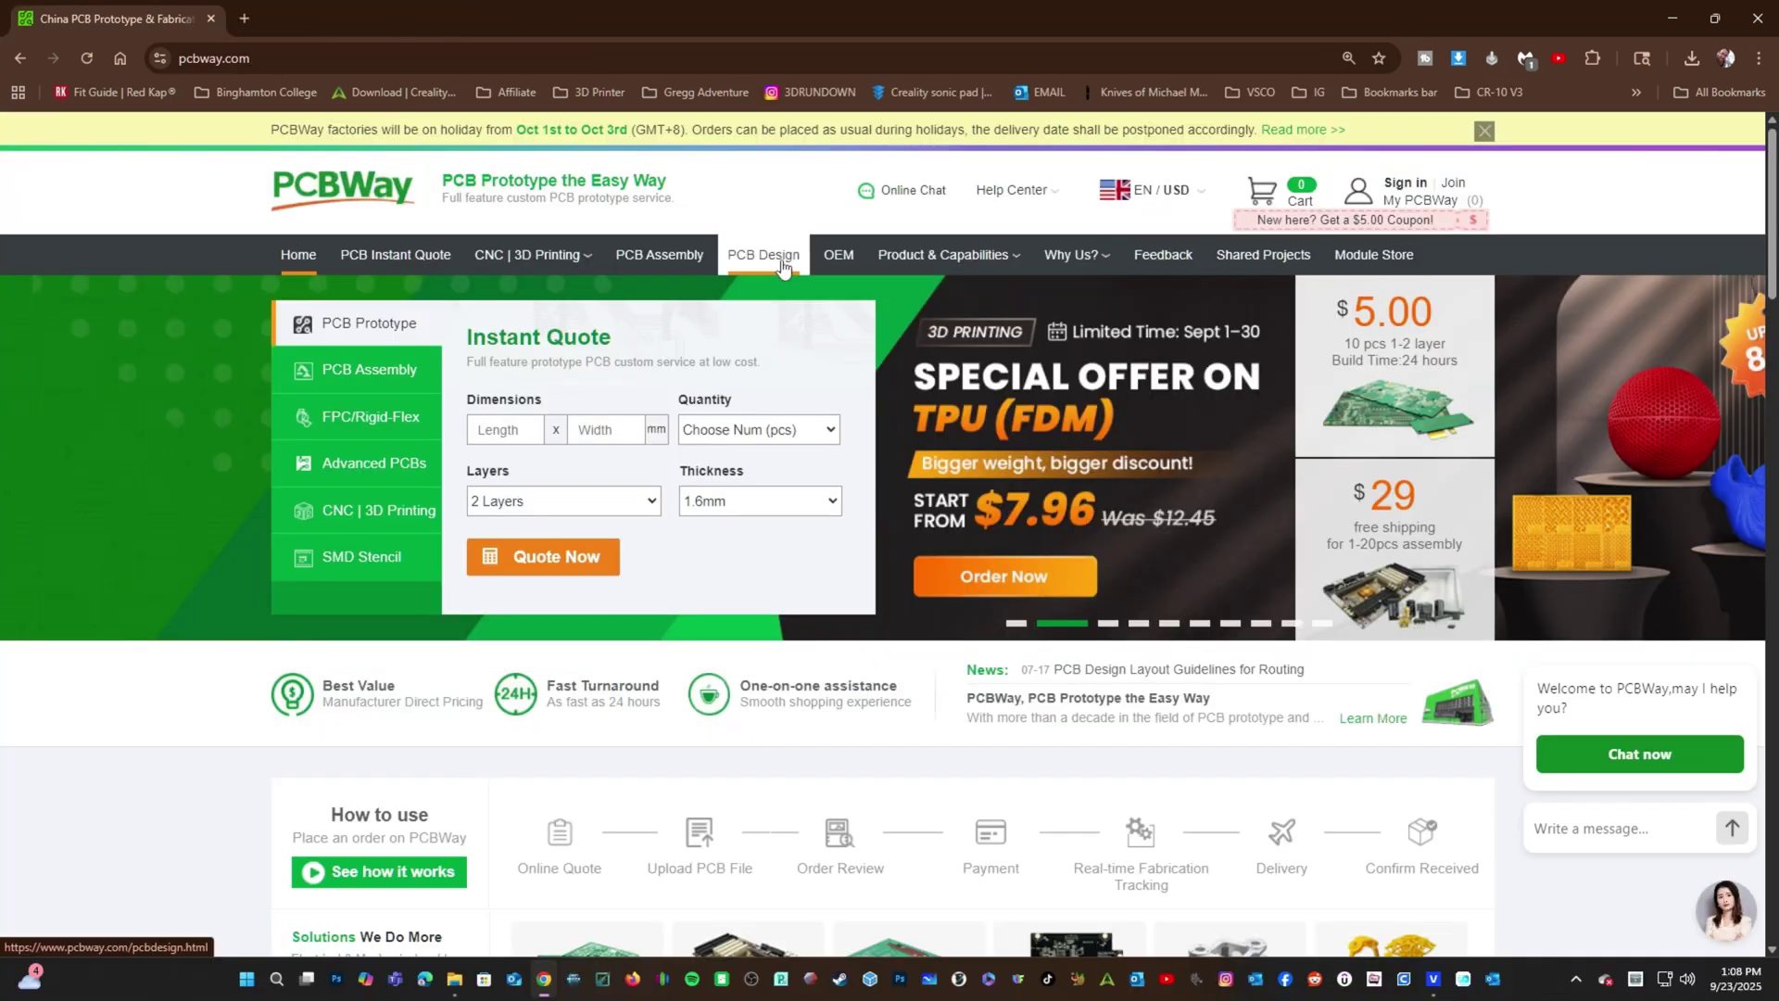
mouse_move(524, 252)
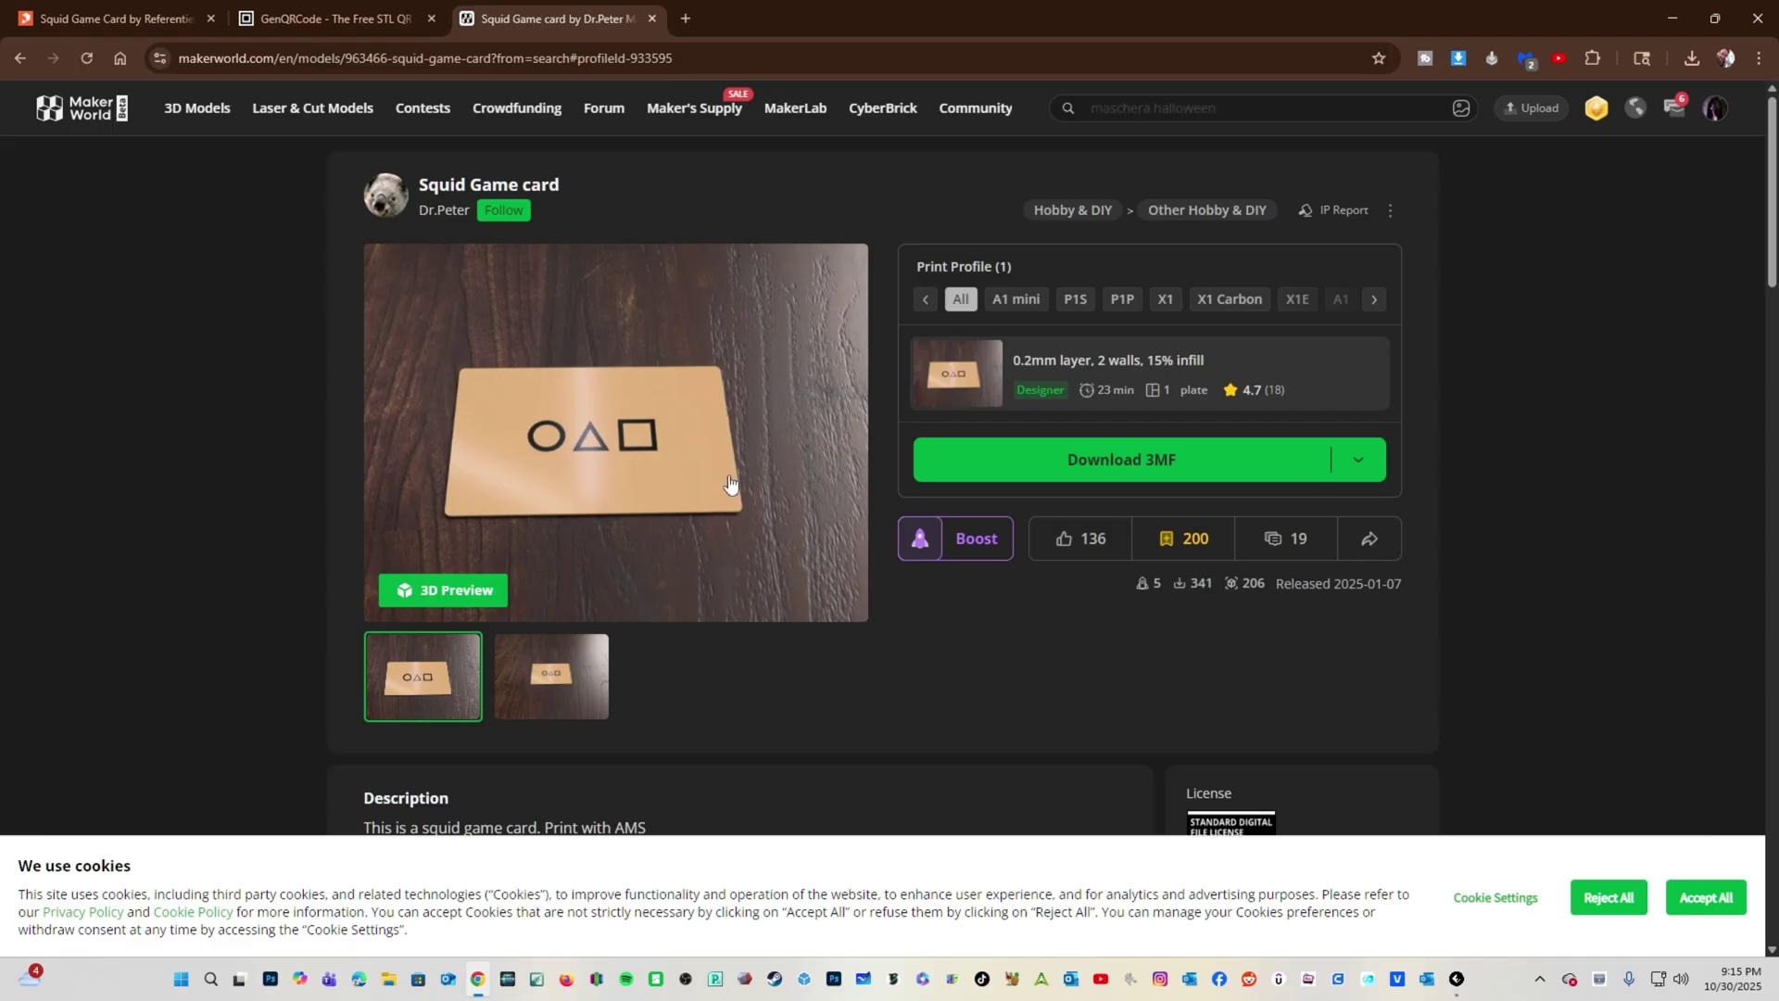
left_click(584, 659)
left_click(593, 393)
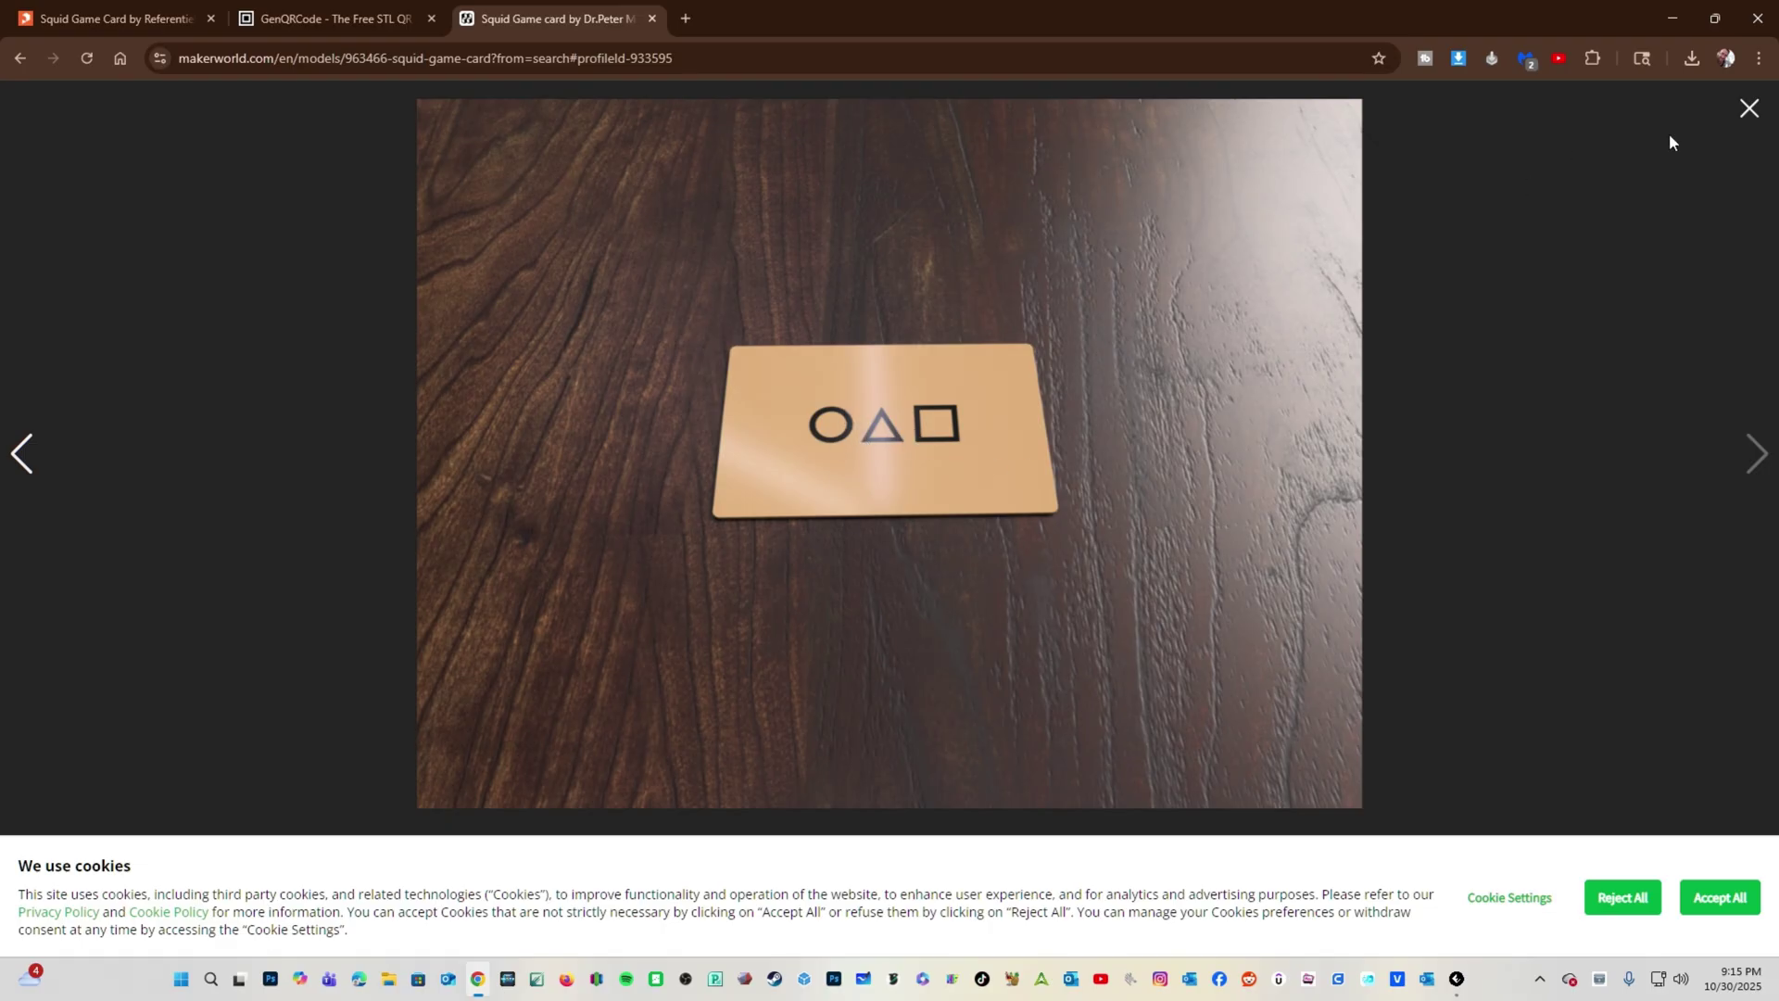
left_click(1748, 109)
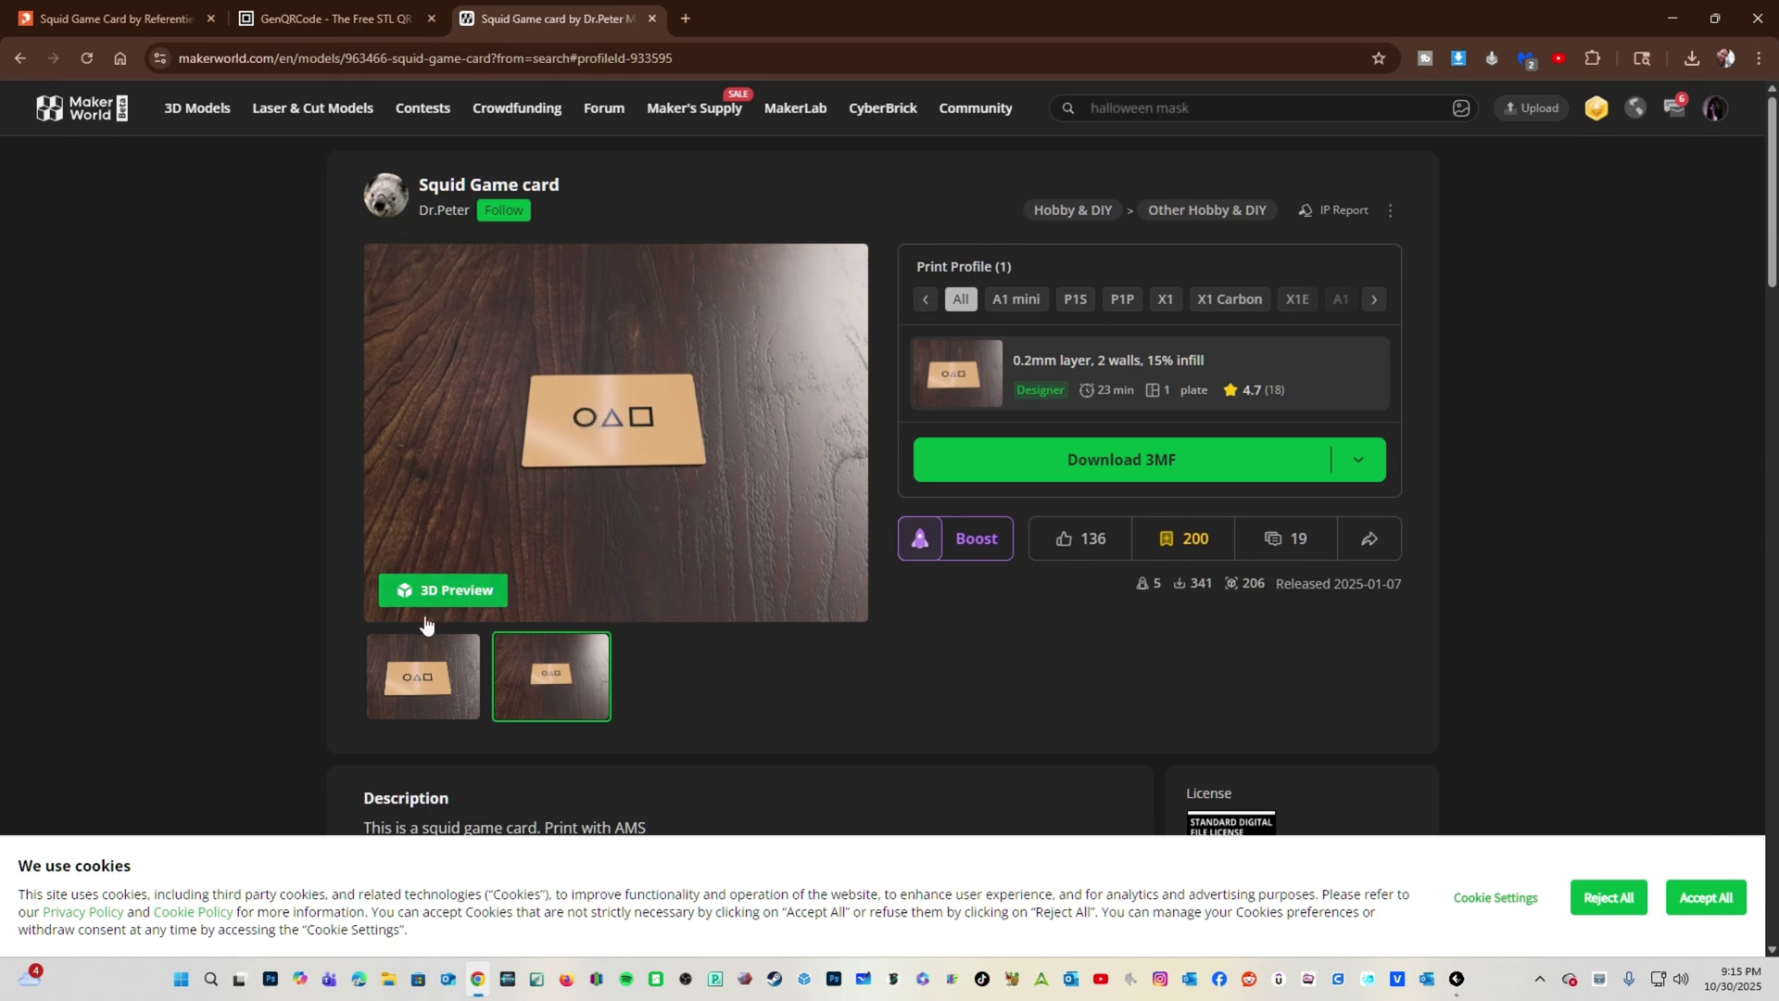
left_click(421, 675)
left_click(112, 19)
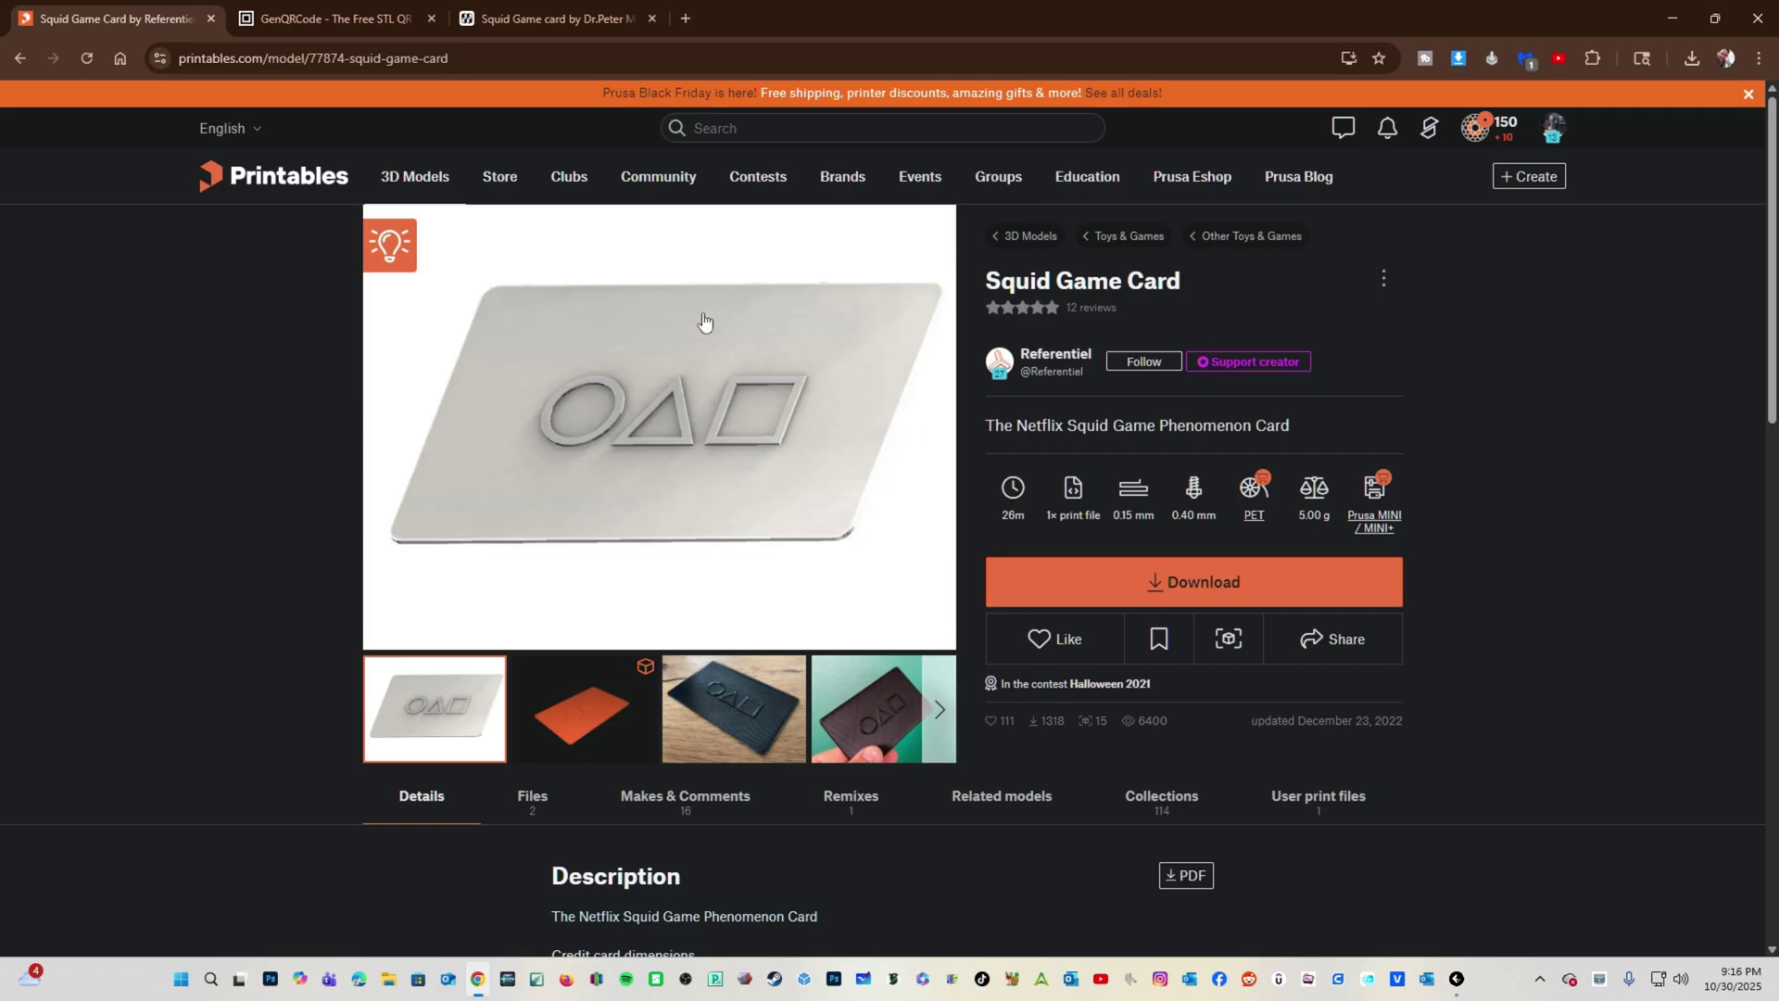
left_click(603, 732)
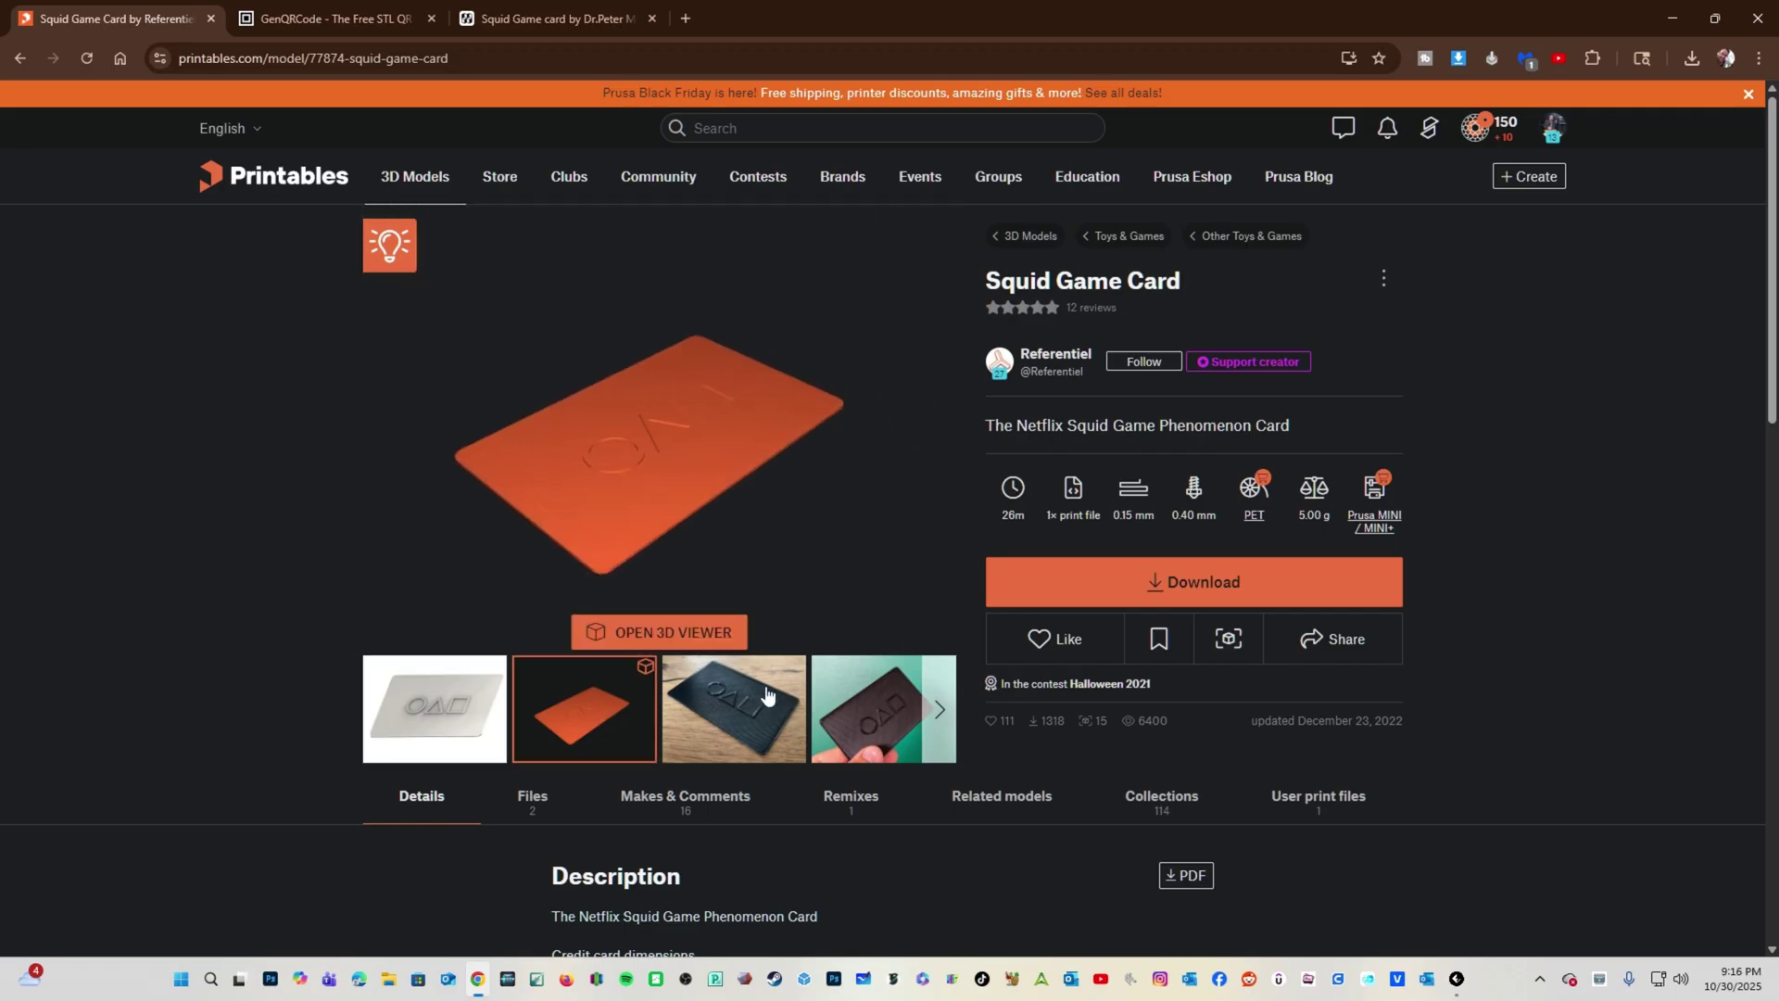
left_click(766, 695)
left_click(848, 725)
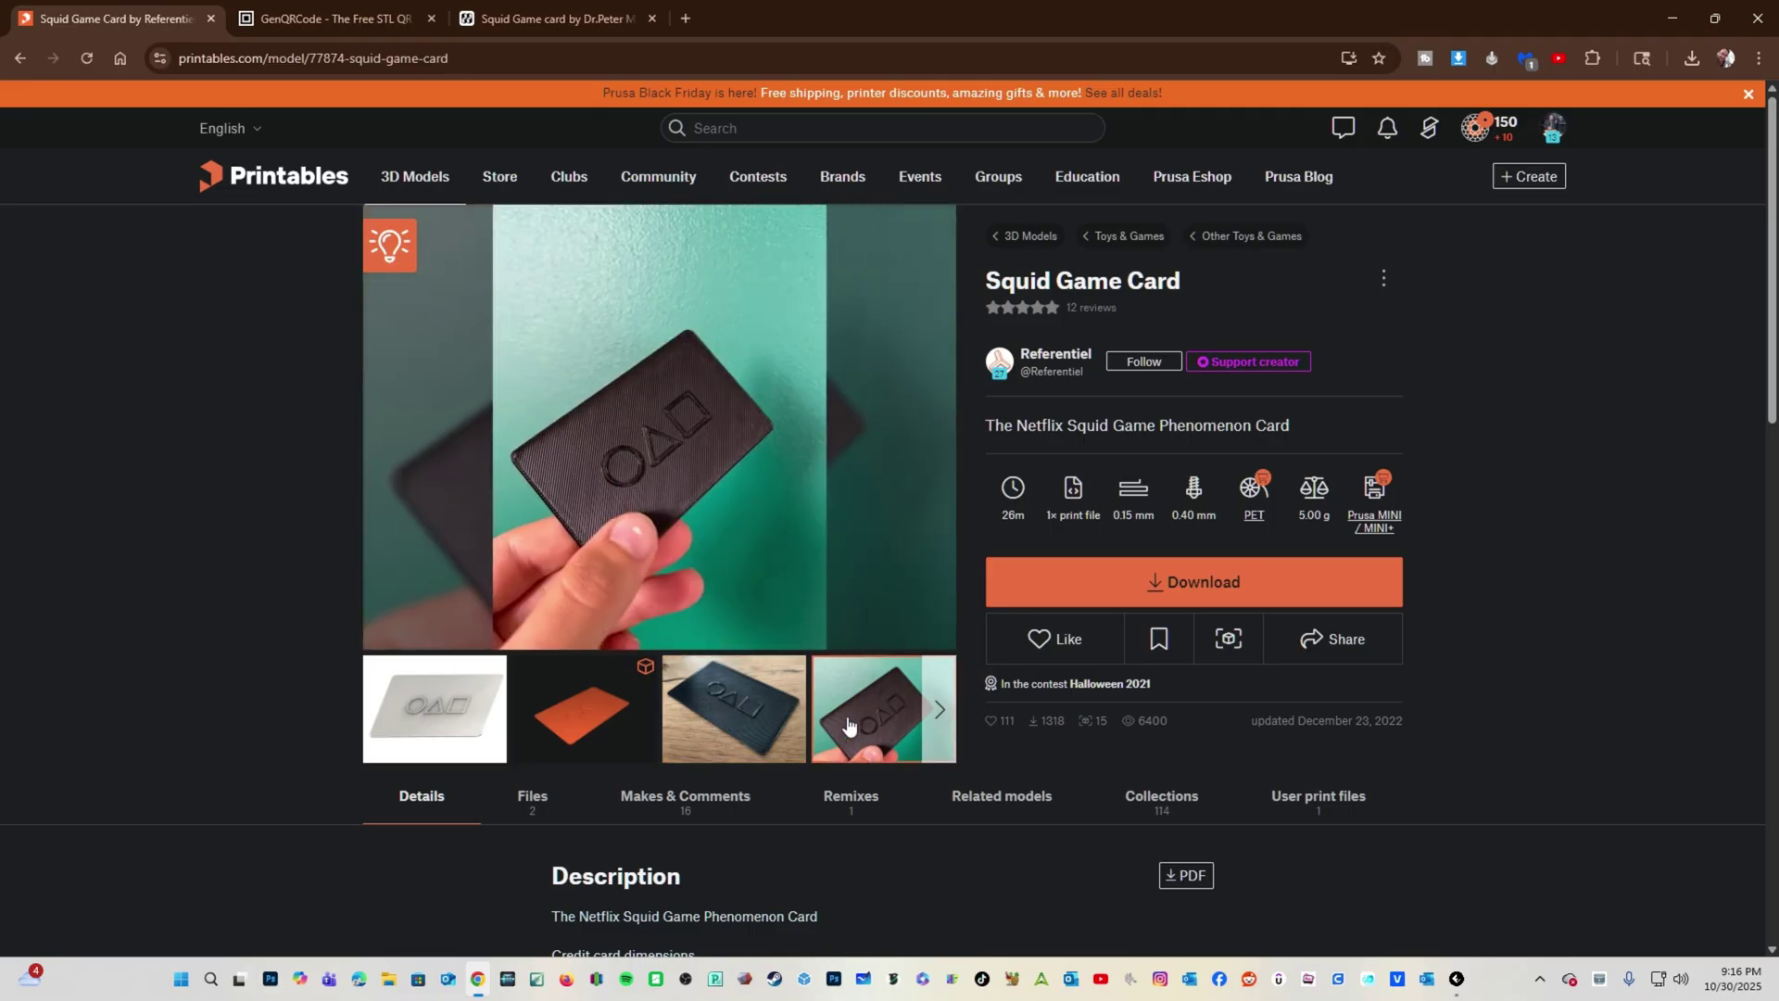
left_click(543, 17)
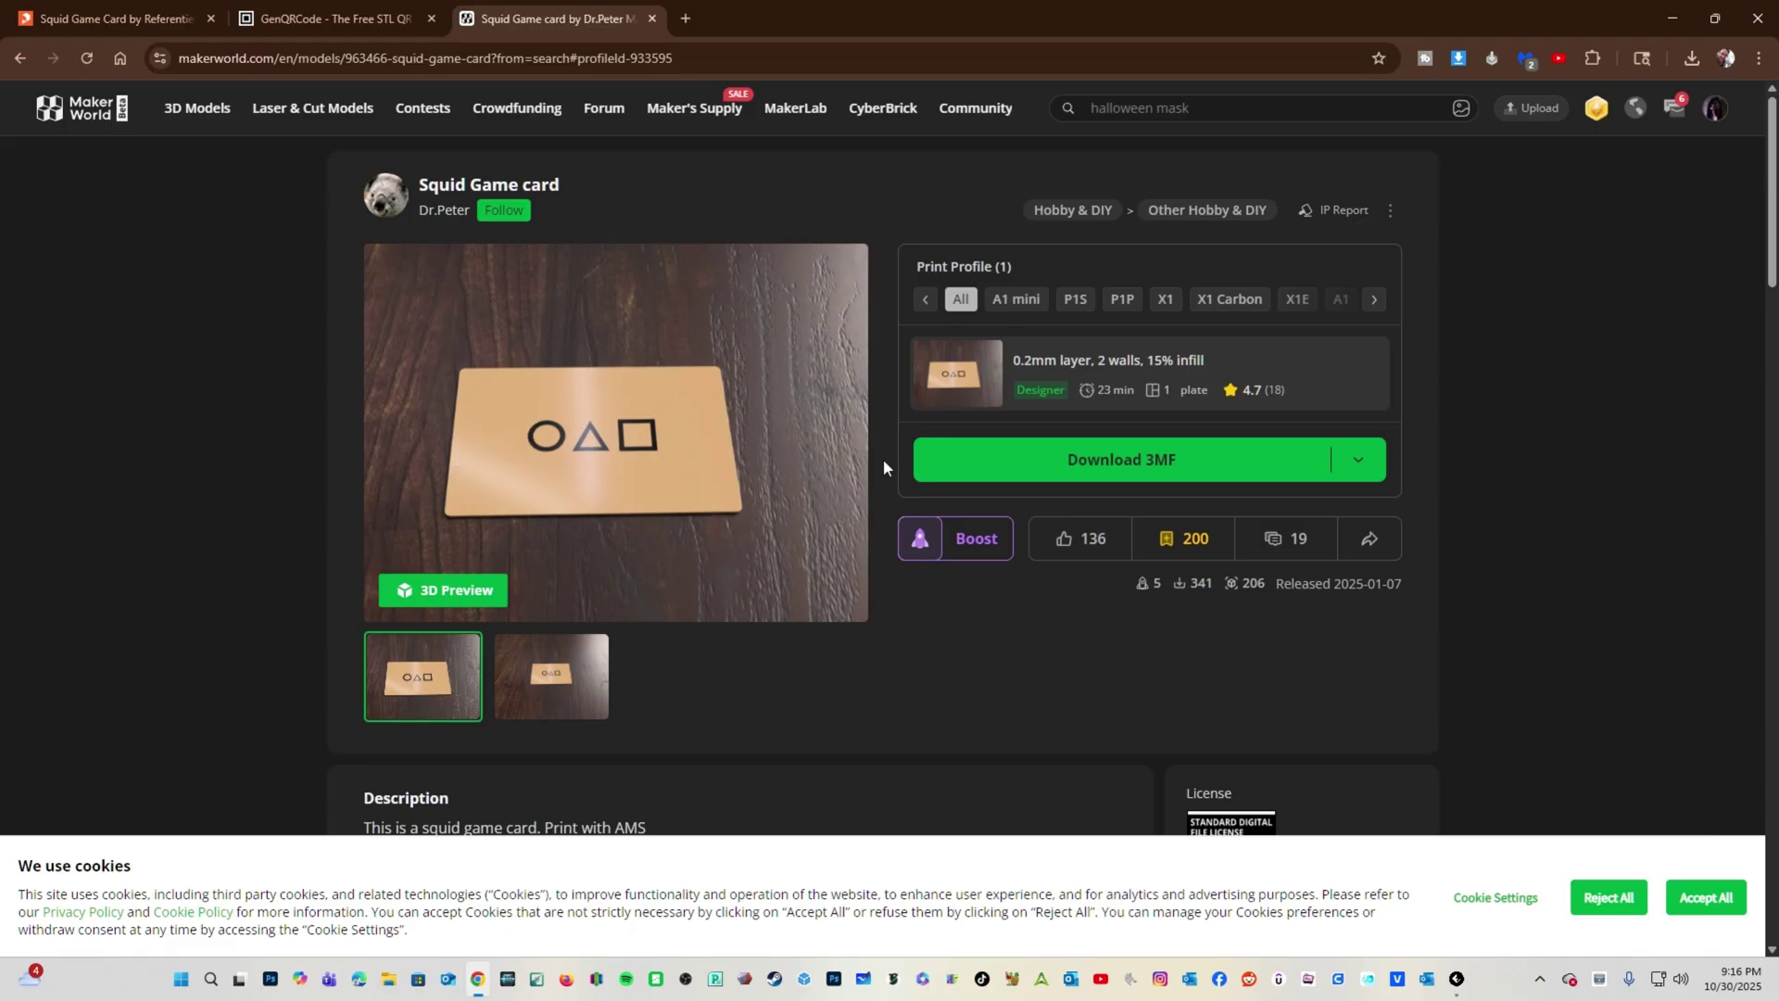
key("alt+Tab")
Switch back and forth between plate 1 and plate 2, ending on plate 1.
left_click(862, 517)
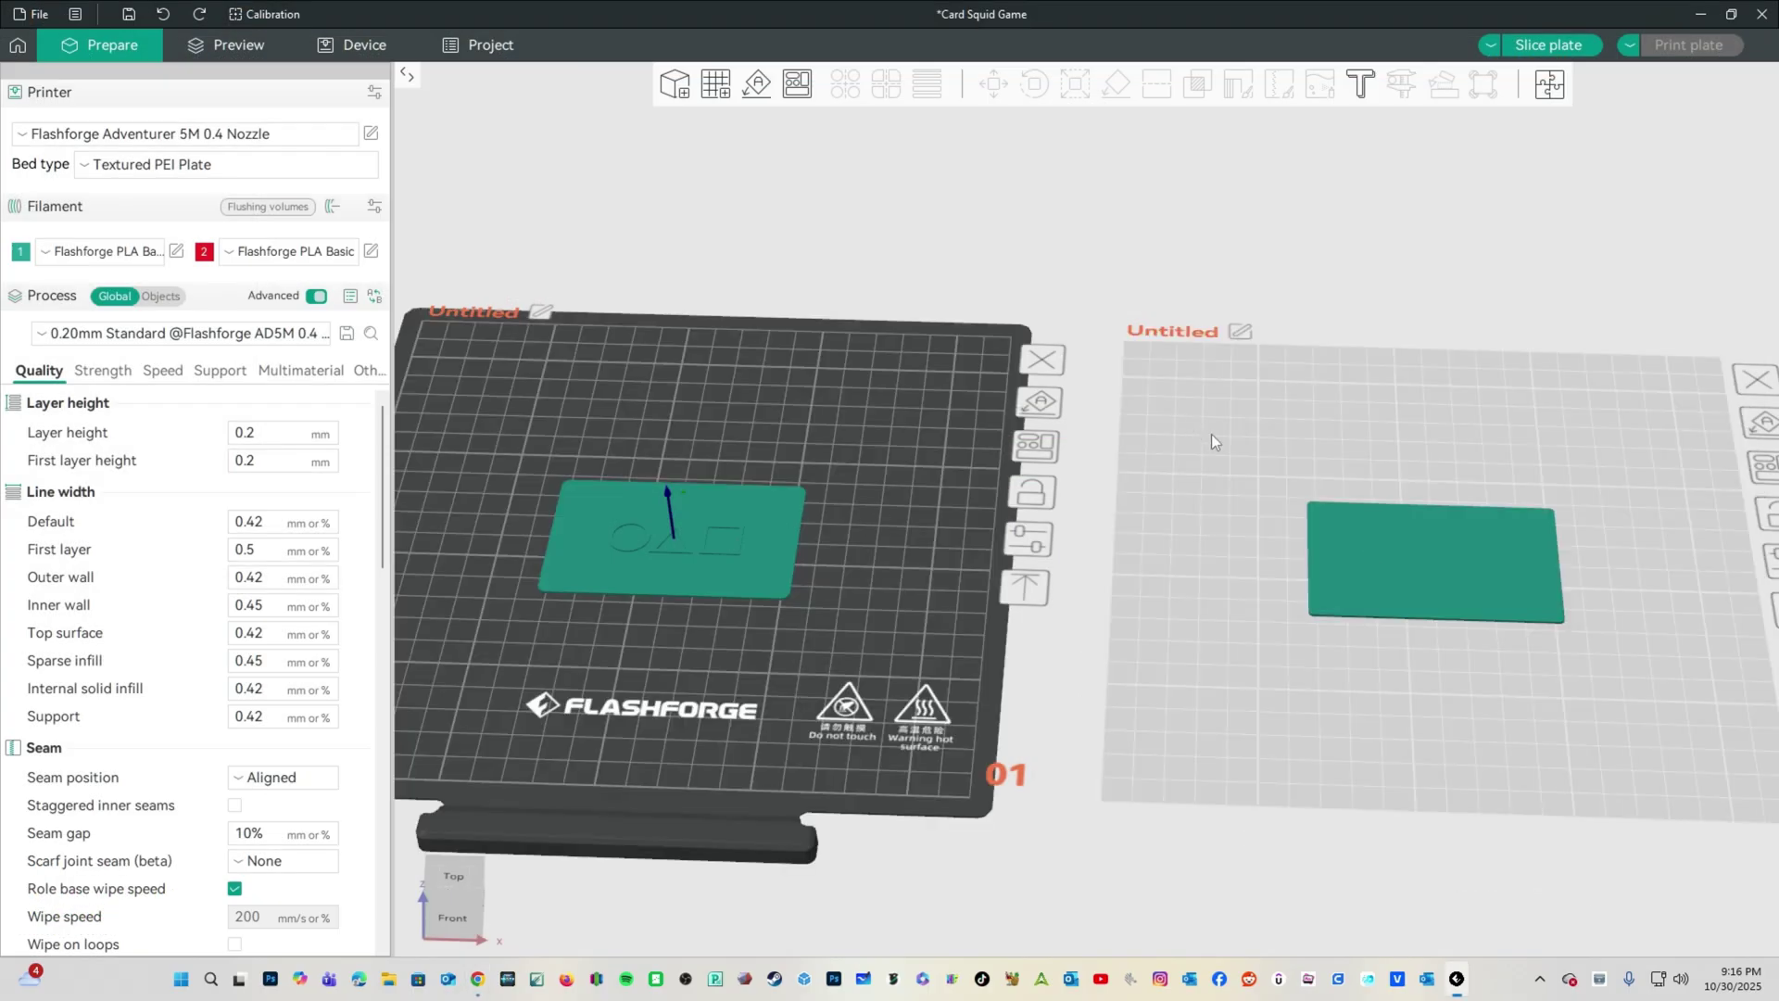
left_click(1134, 421)
left_click(924, 454)
left_click(1230, 629)
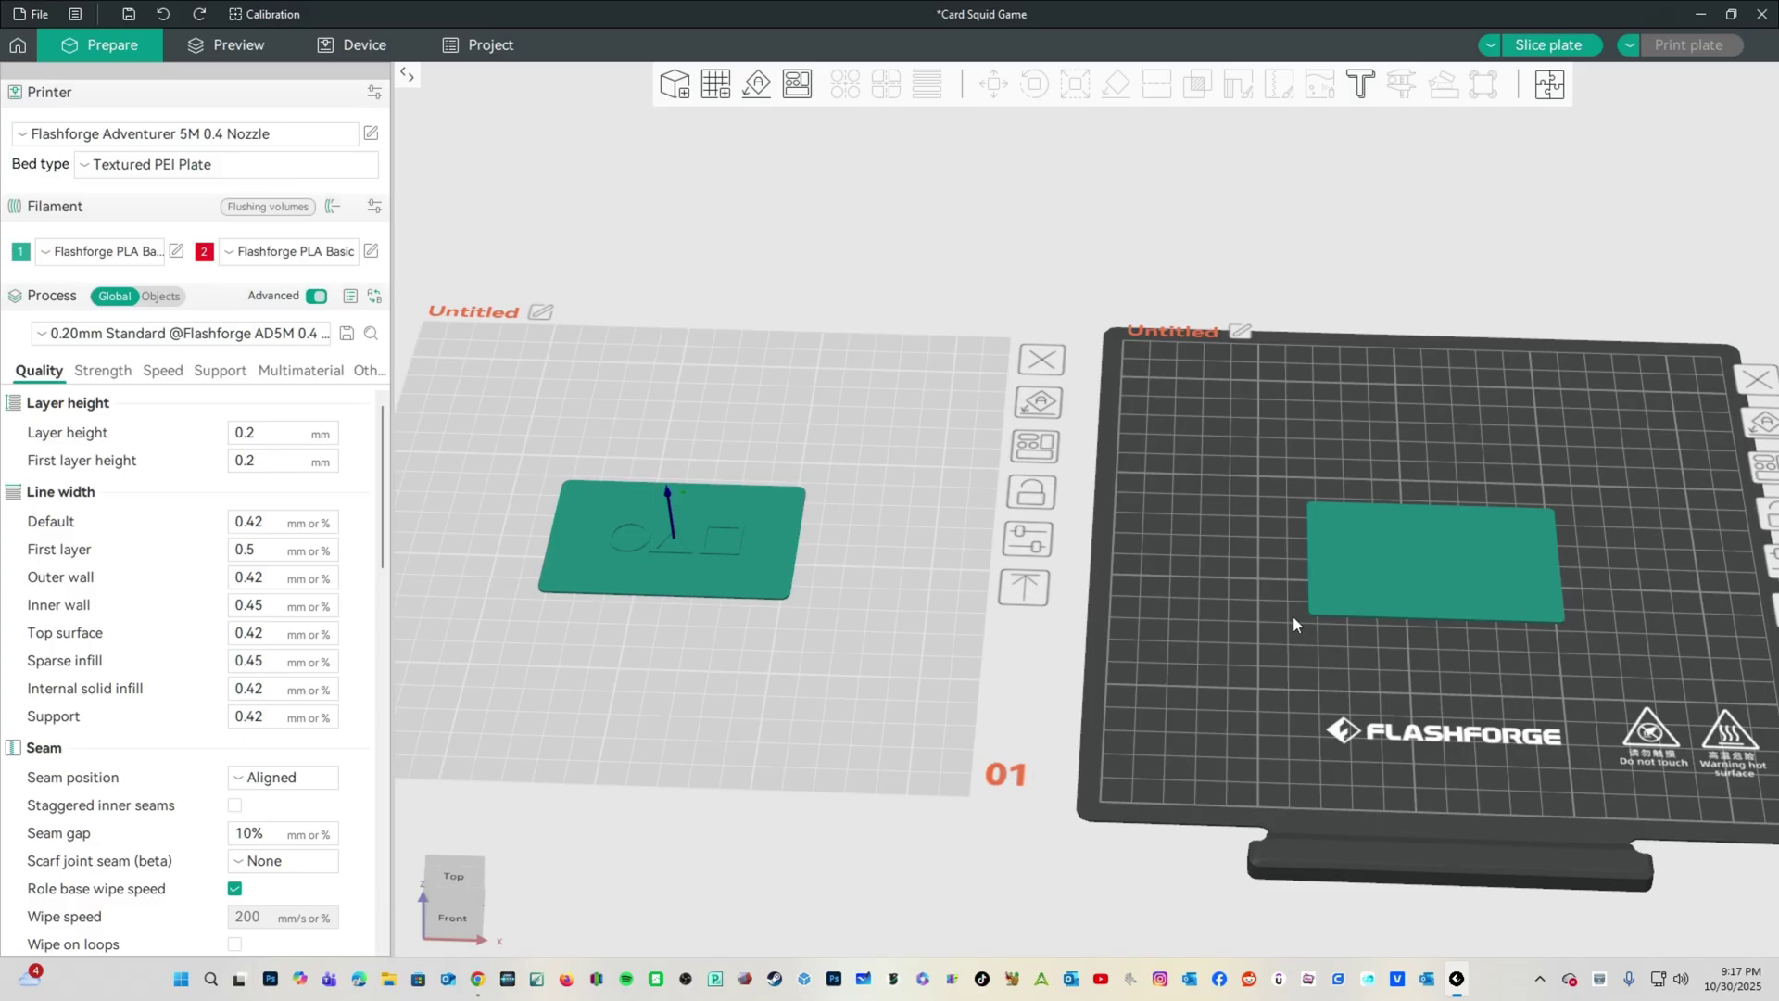
left_click(913, 624)
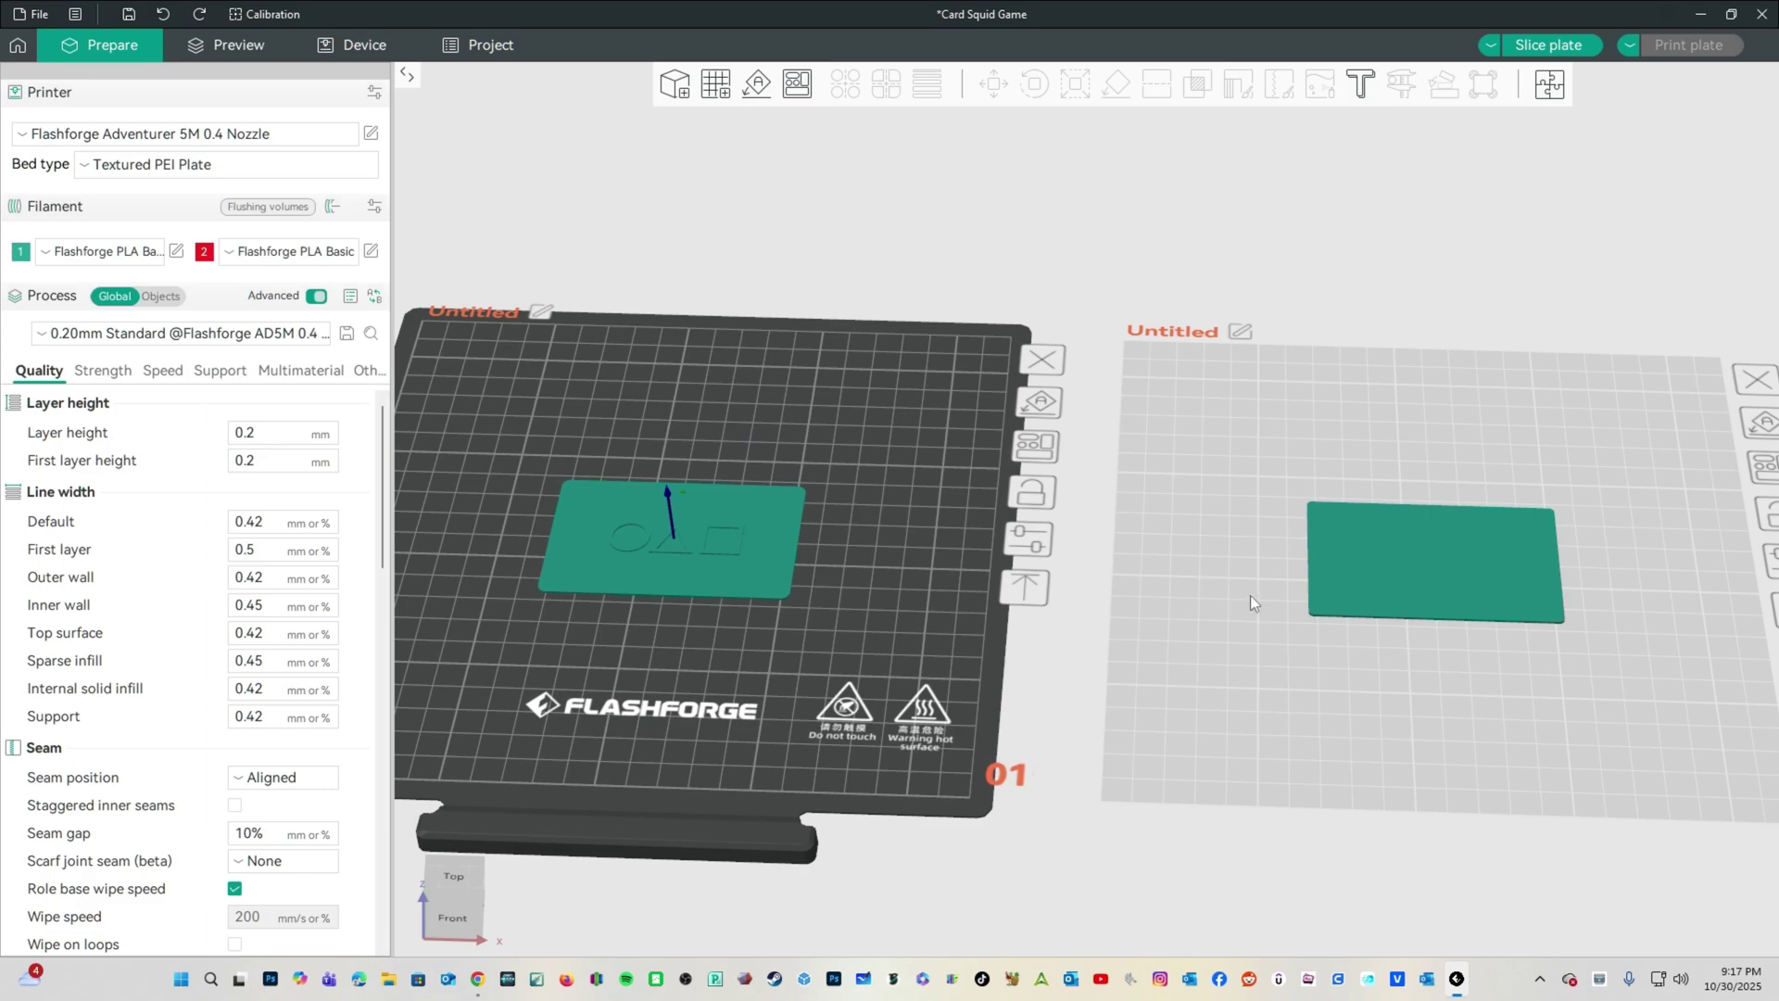
key("alt+Tab")
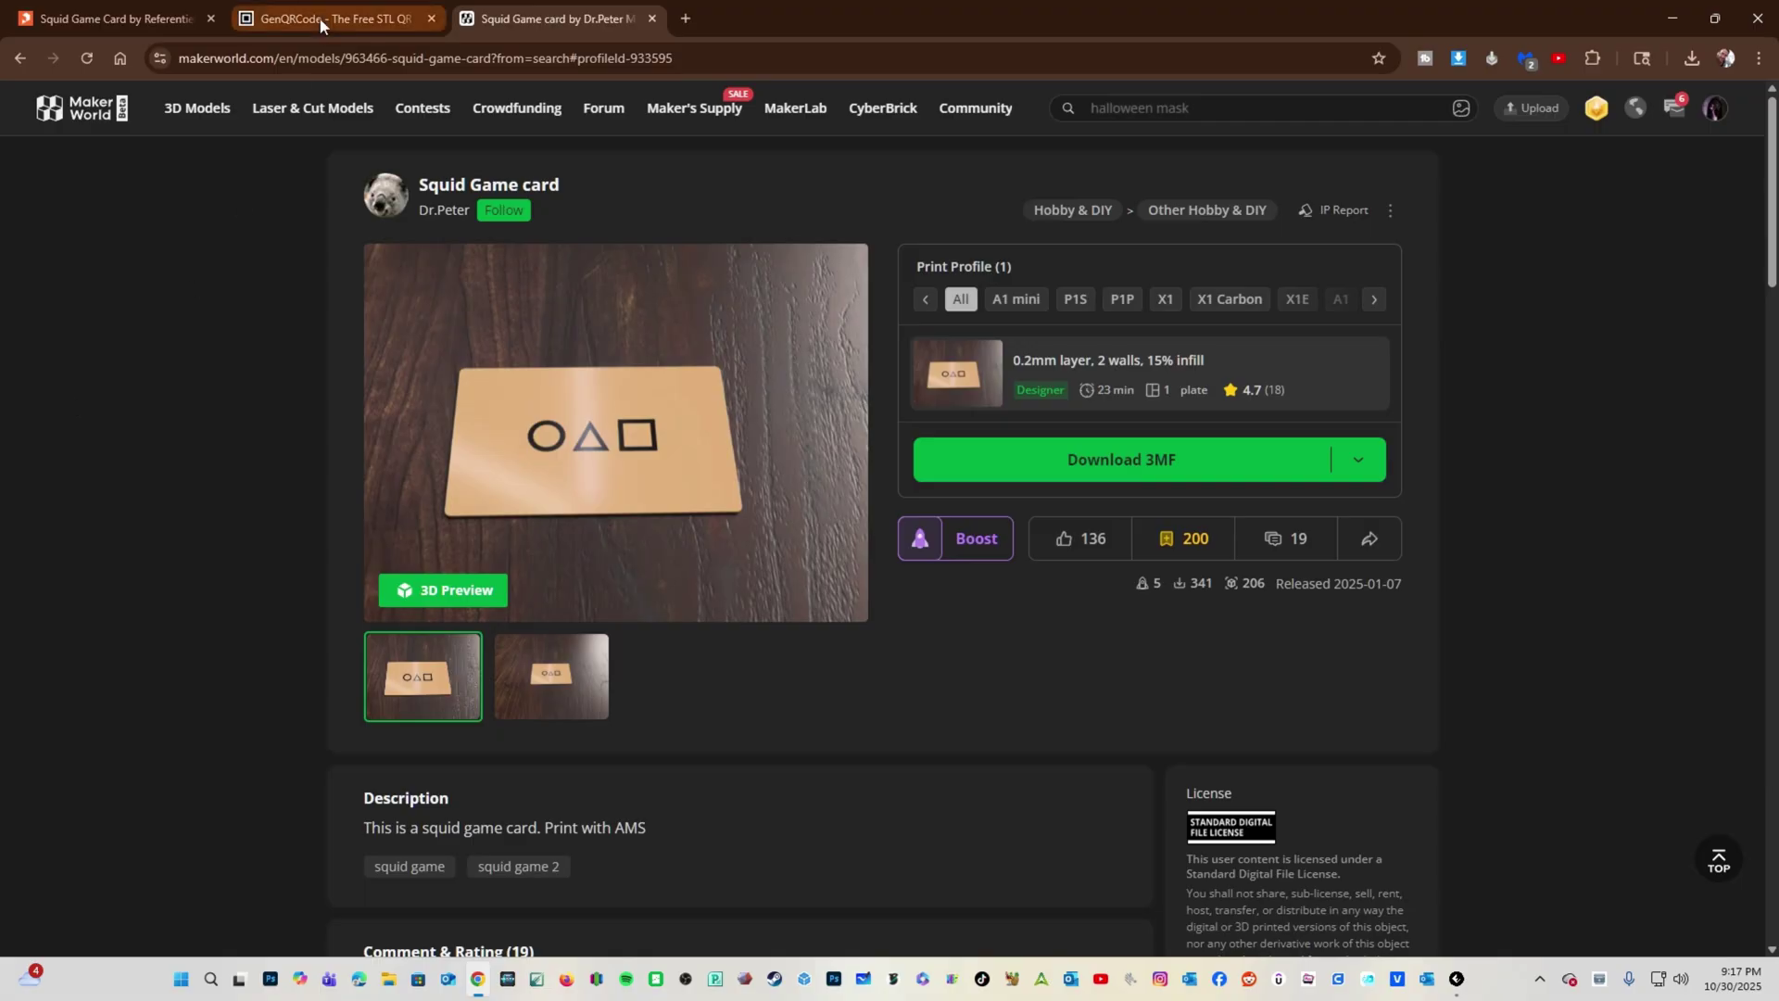
In GenQRCode, preview the Dynamic URL, Text, vCard, Email, Whatsapp, Wifi and Phone types, then return to URL.
left_click(320, 18)
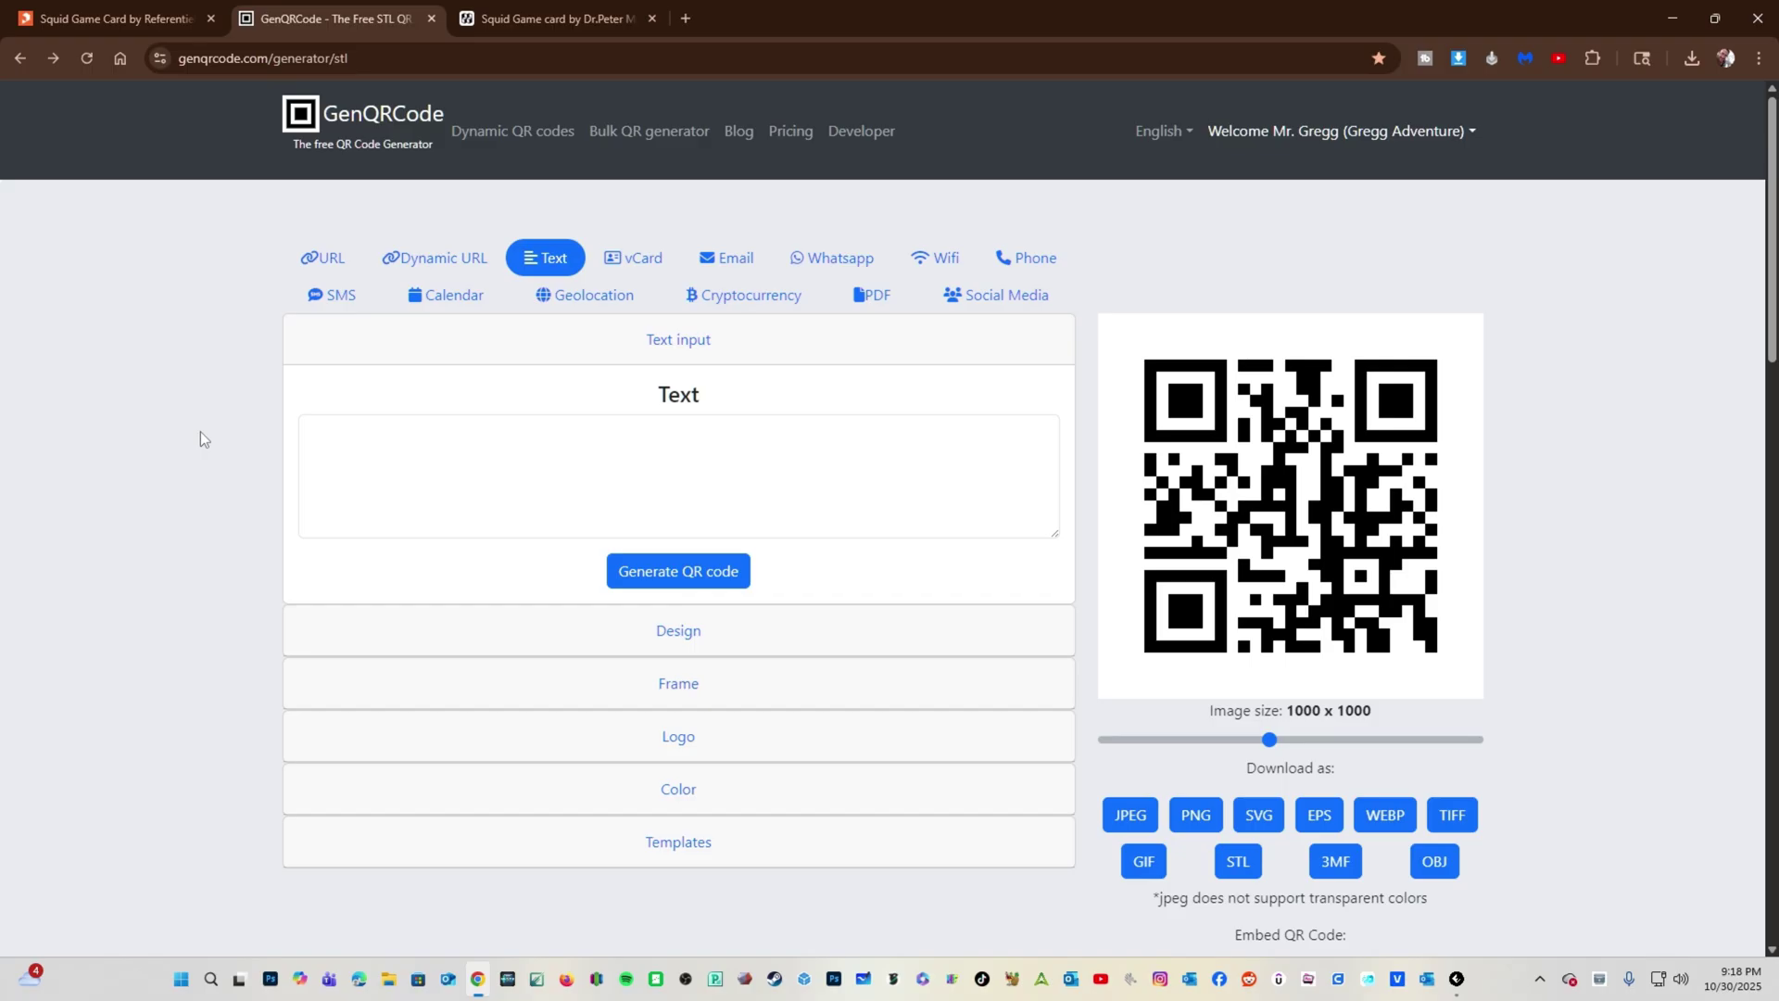
left_click(323, 258)
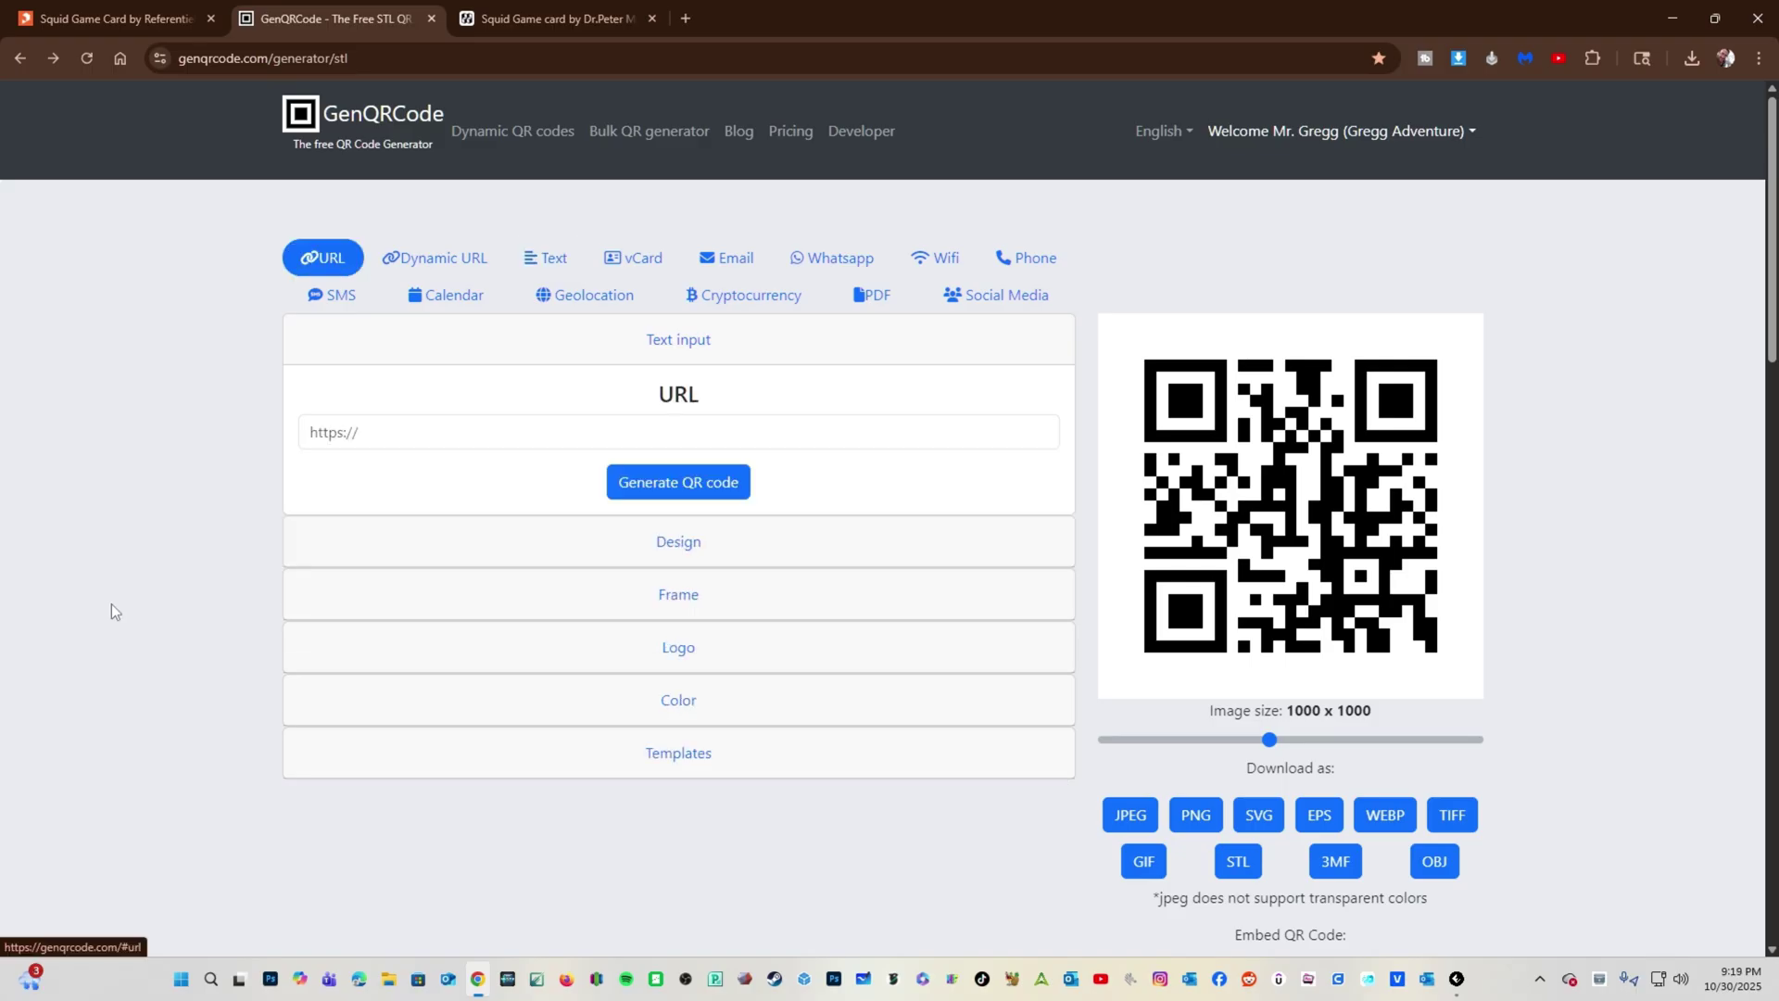
left_click(399, 268)
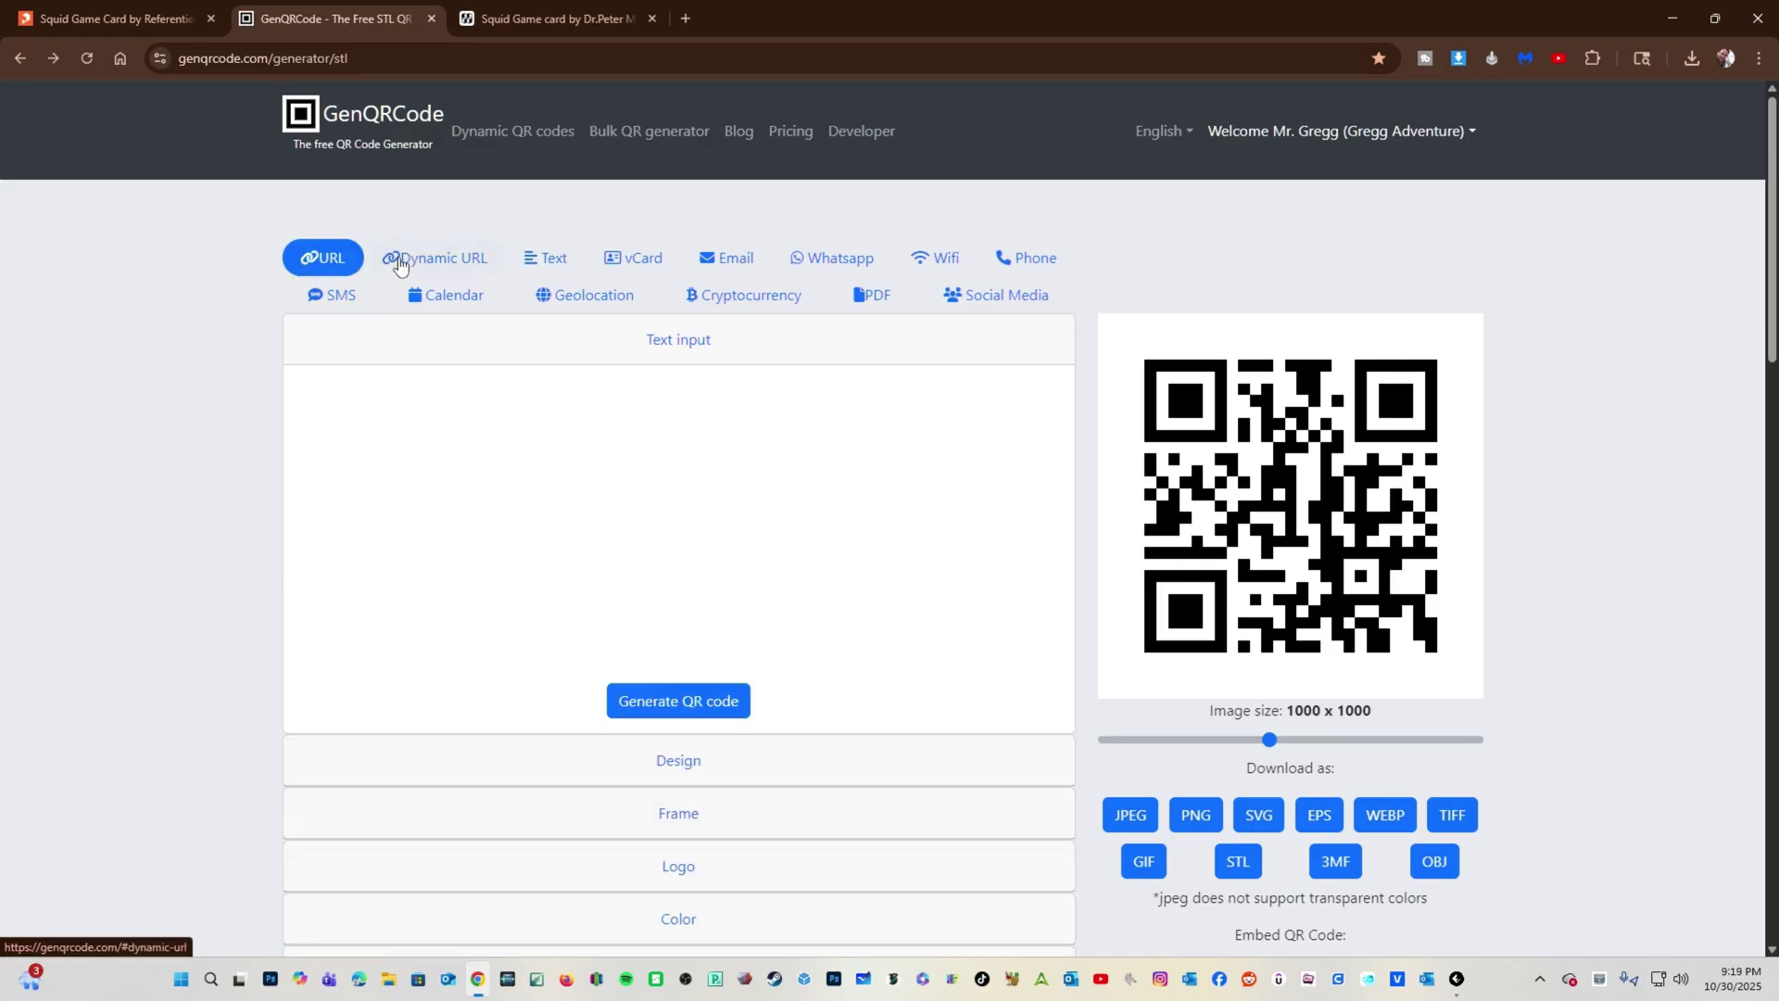
left_click(547, 262)
left_click(638, 261)
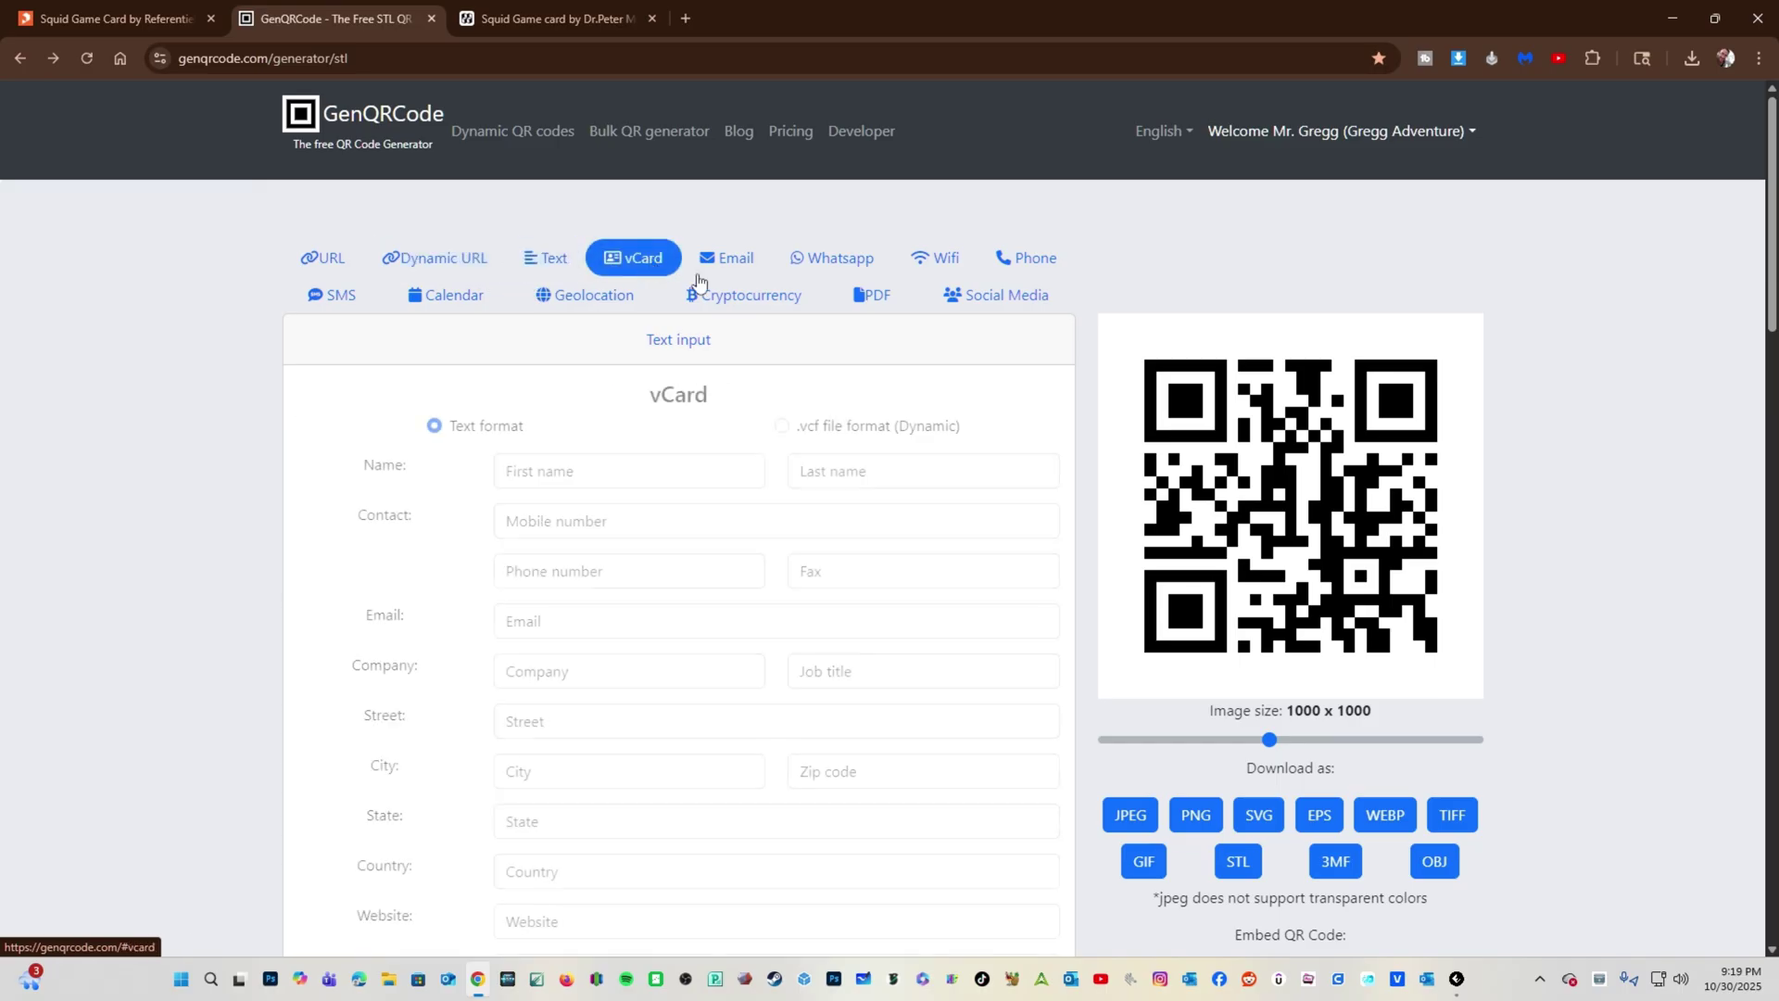
left_click(720, 266)
left_click(834, 261)
left_click(937, 263)
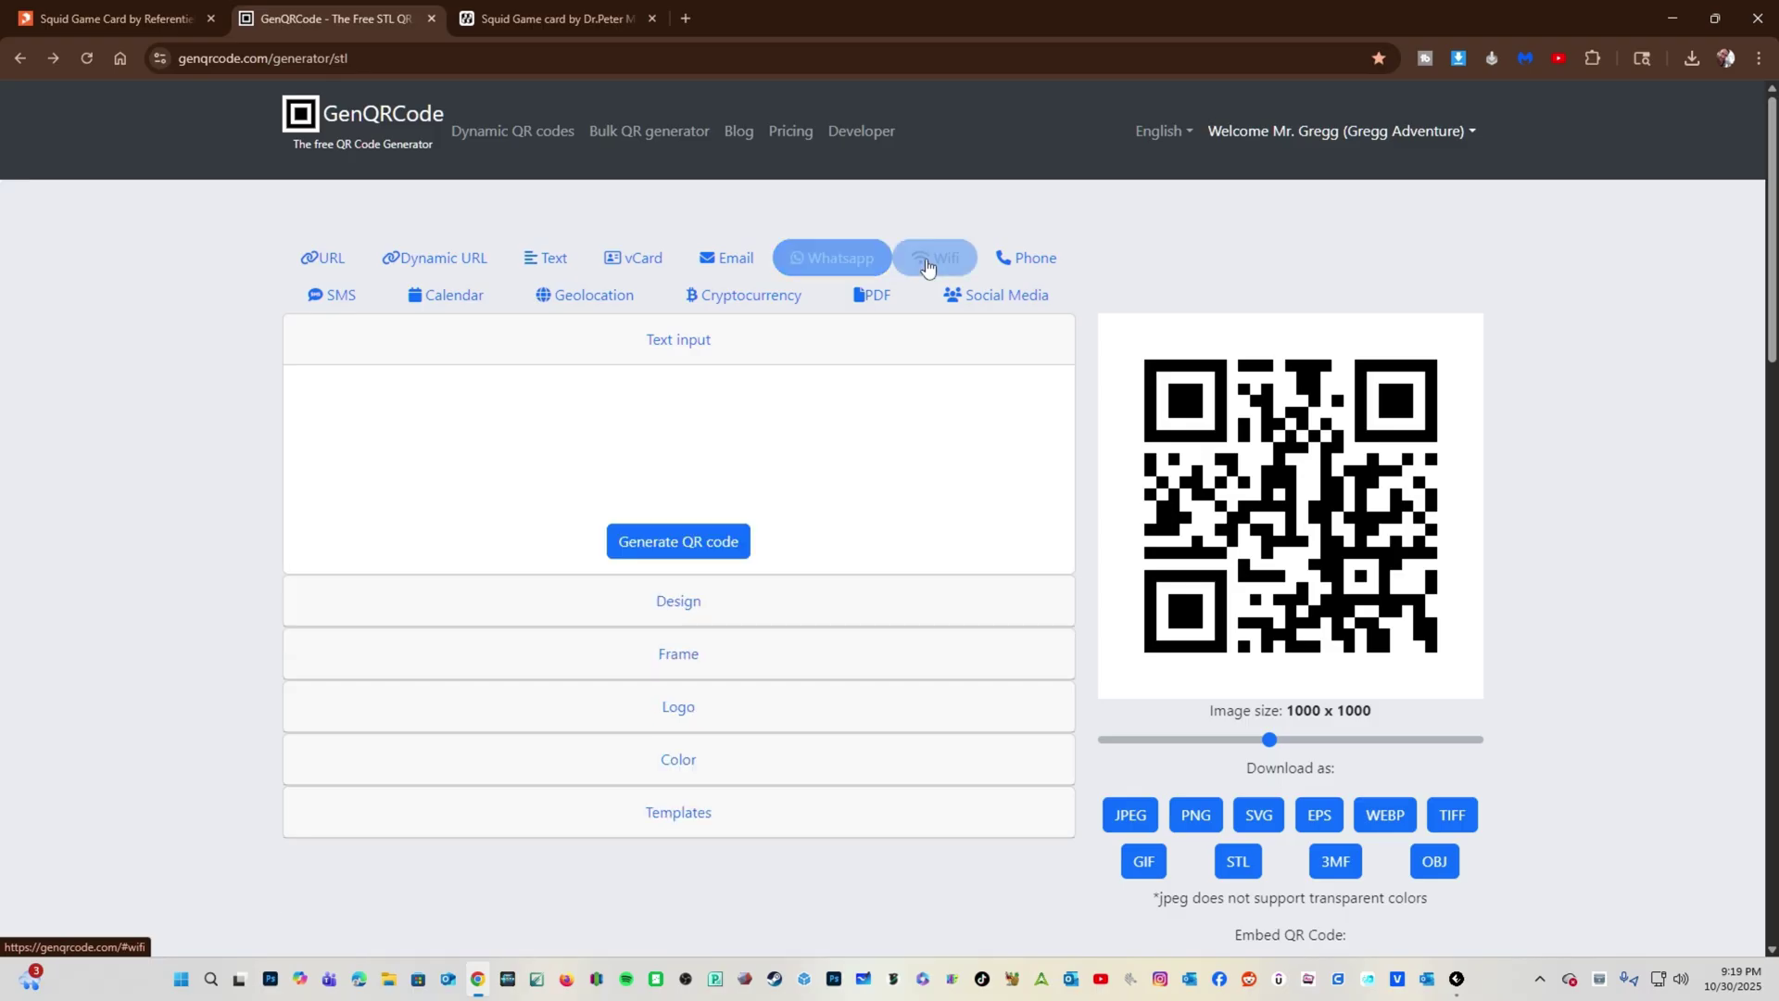
left_click(1025, 259)
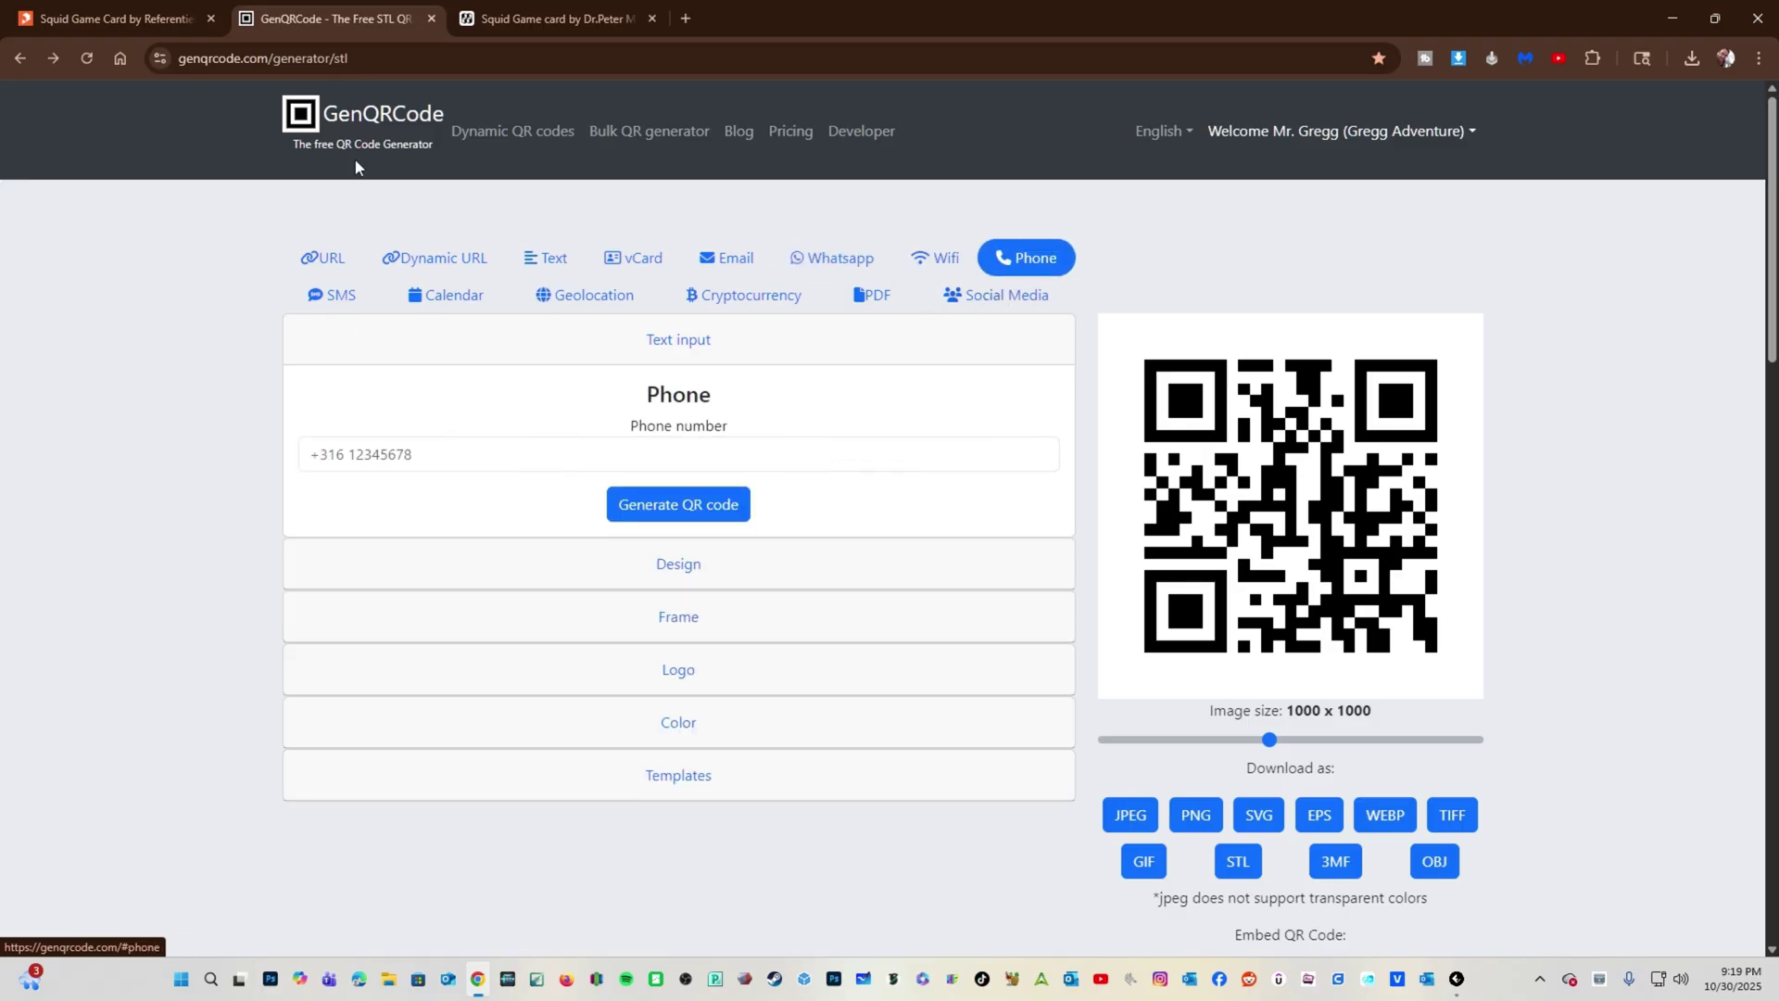
left_click(322, 263)
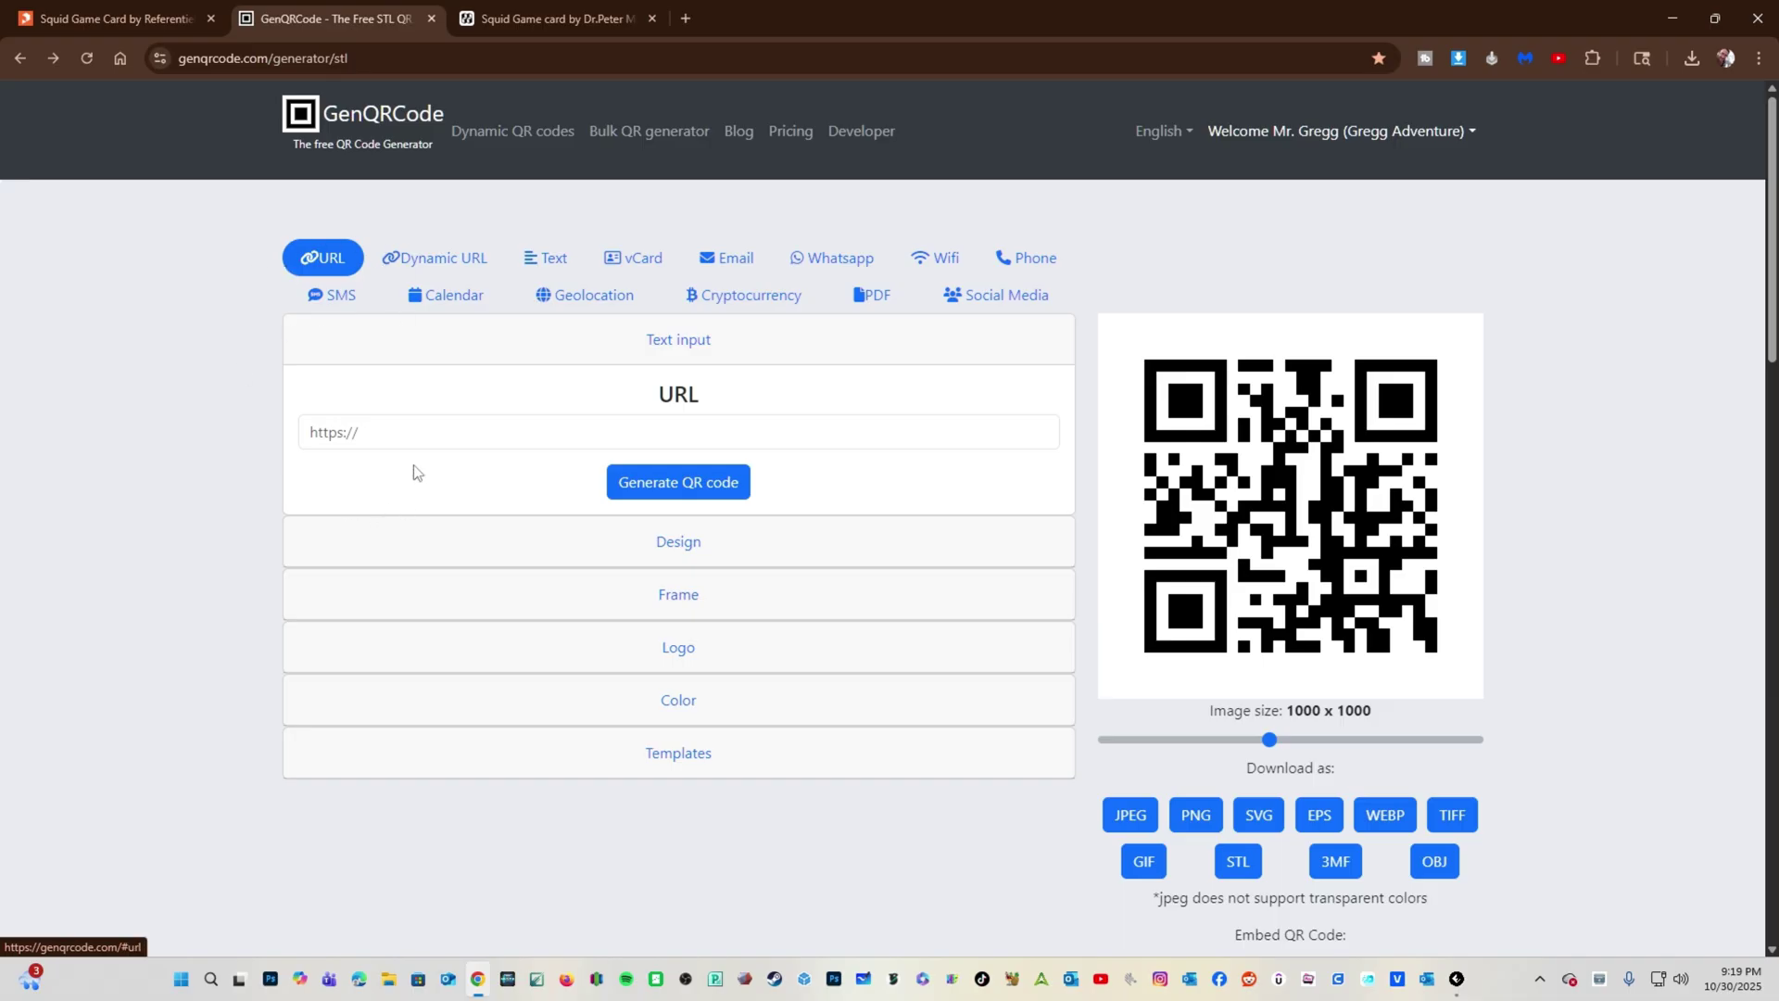
left_click(418, 431)
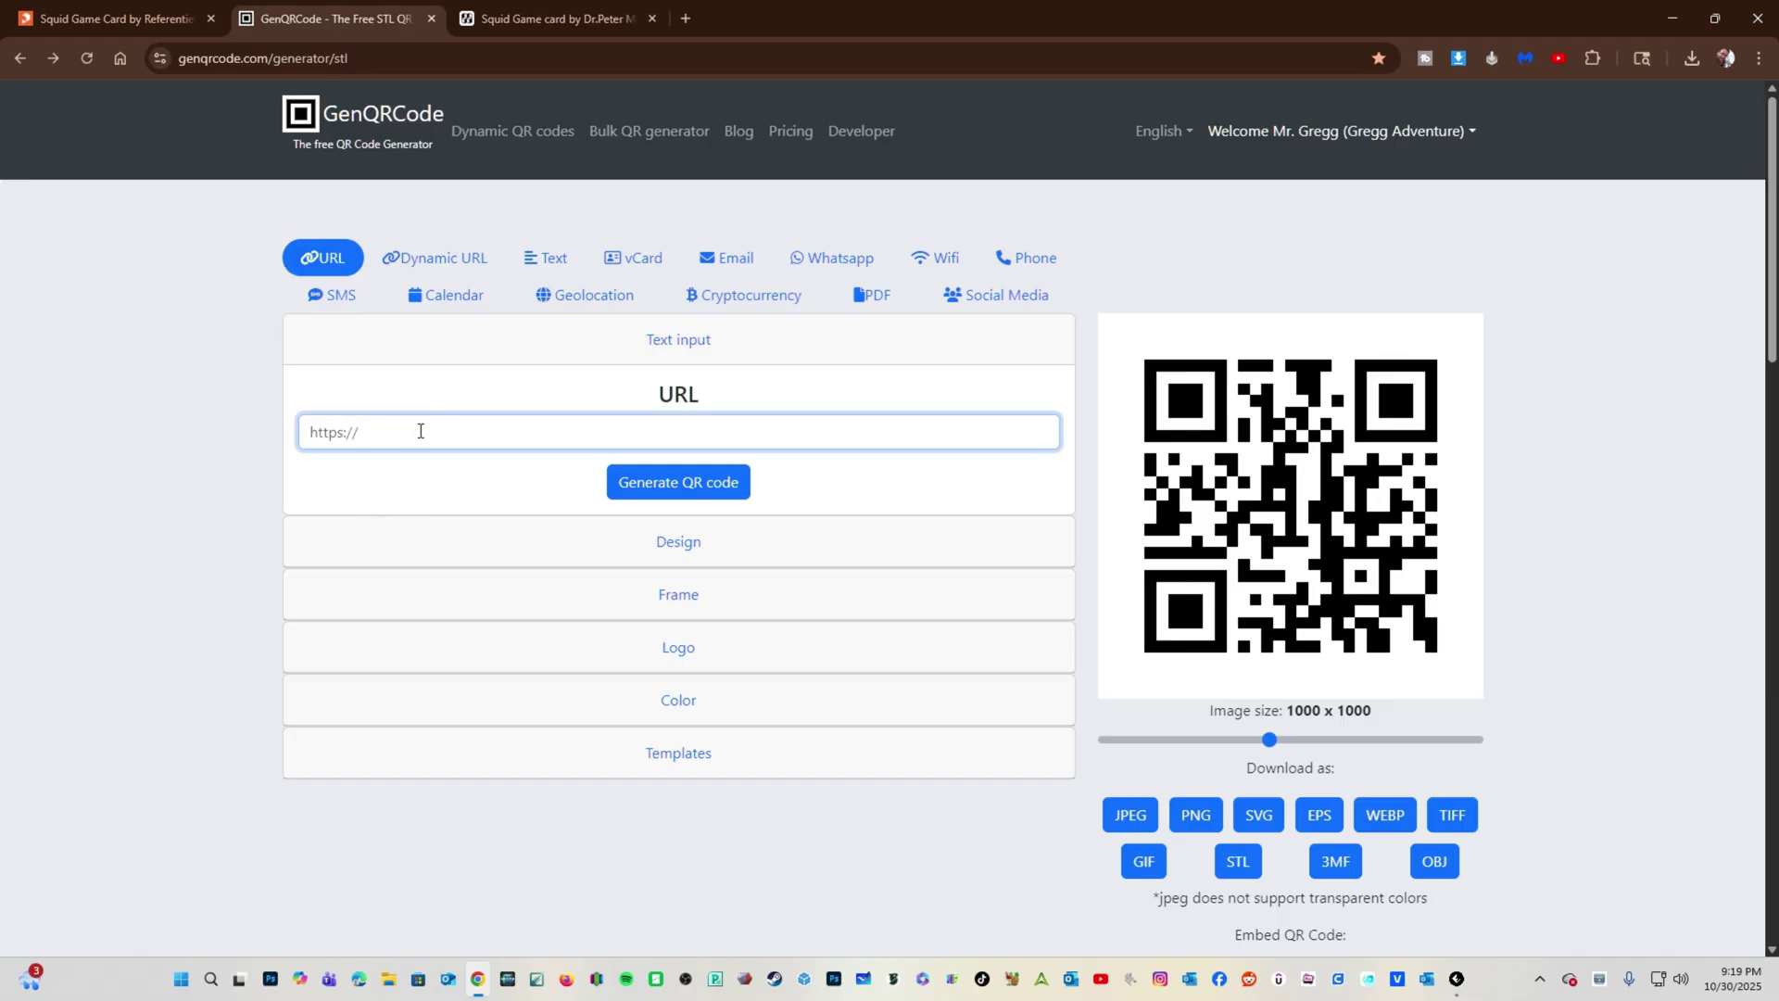
Enter the creator's Taplink profile address as the URL and verify it loads.
type("taplink.cc/mrgregg")
key("Return")
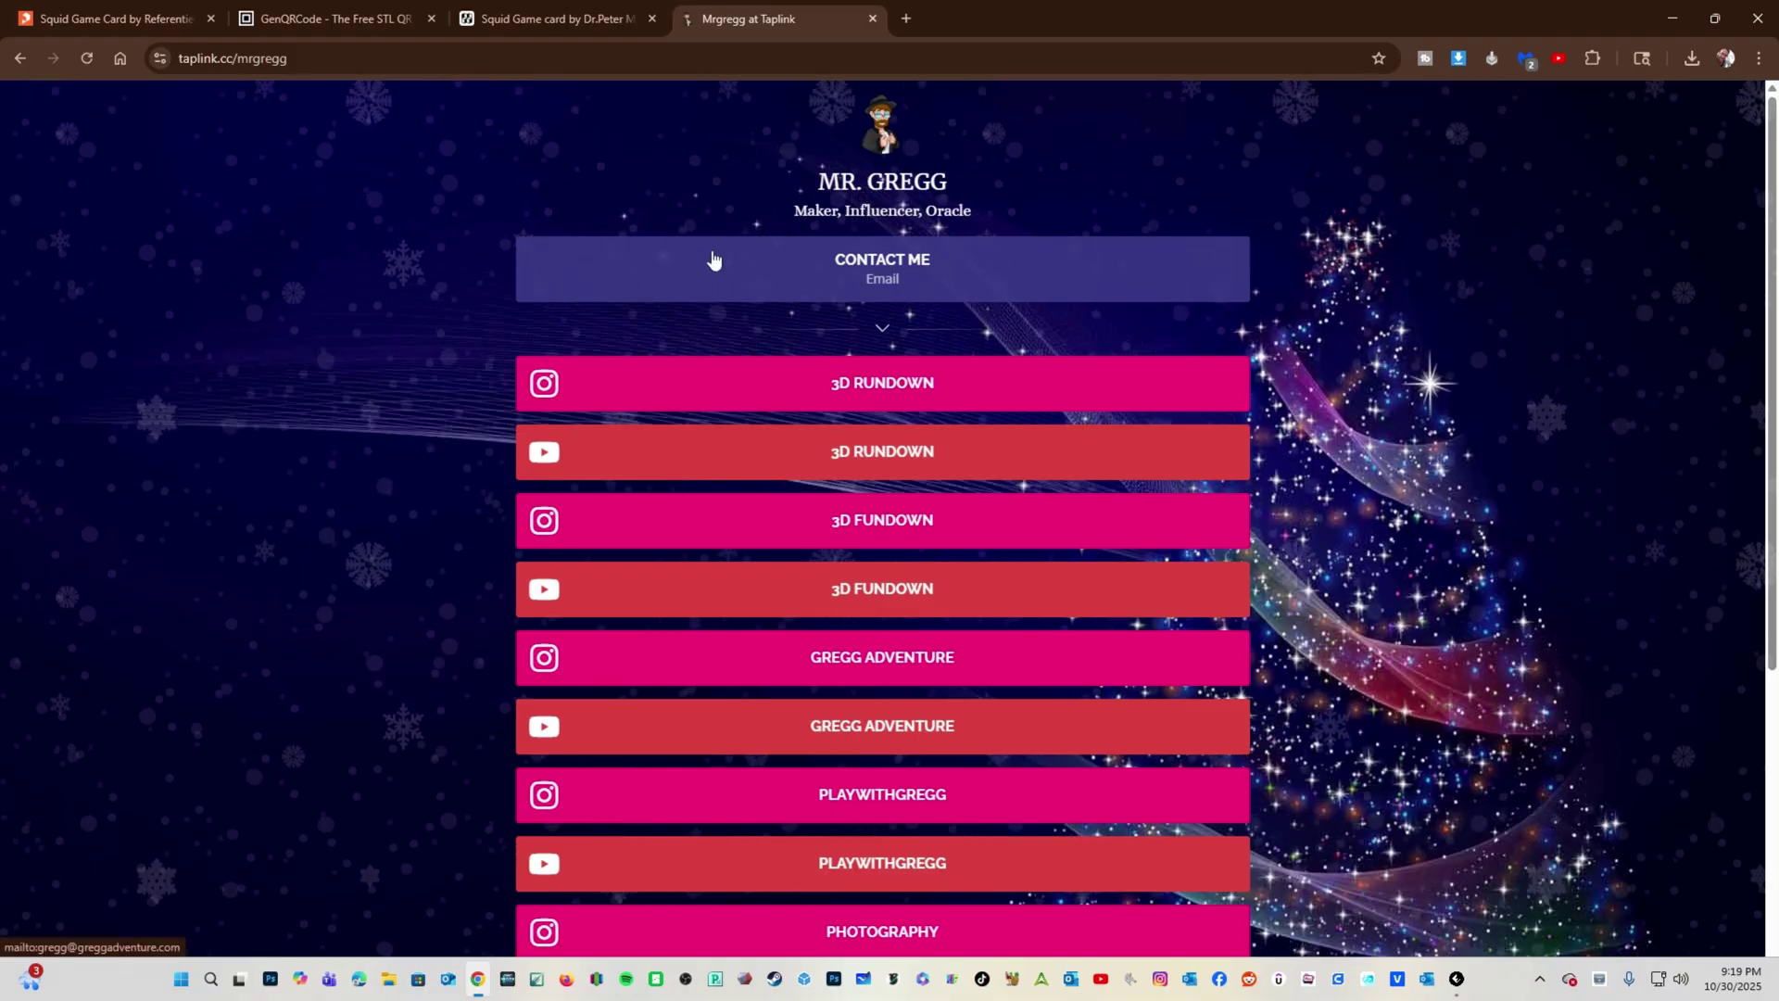
scroll(714, 262, "down", 6)
scroll(719, 294, "up", 2)
scroll(721, 287, "up", 5)
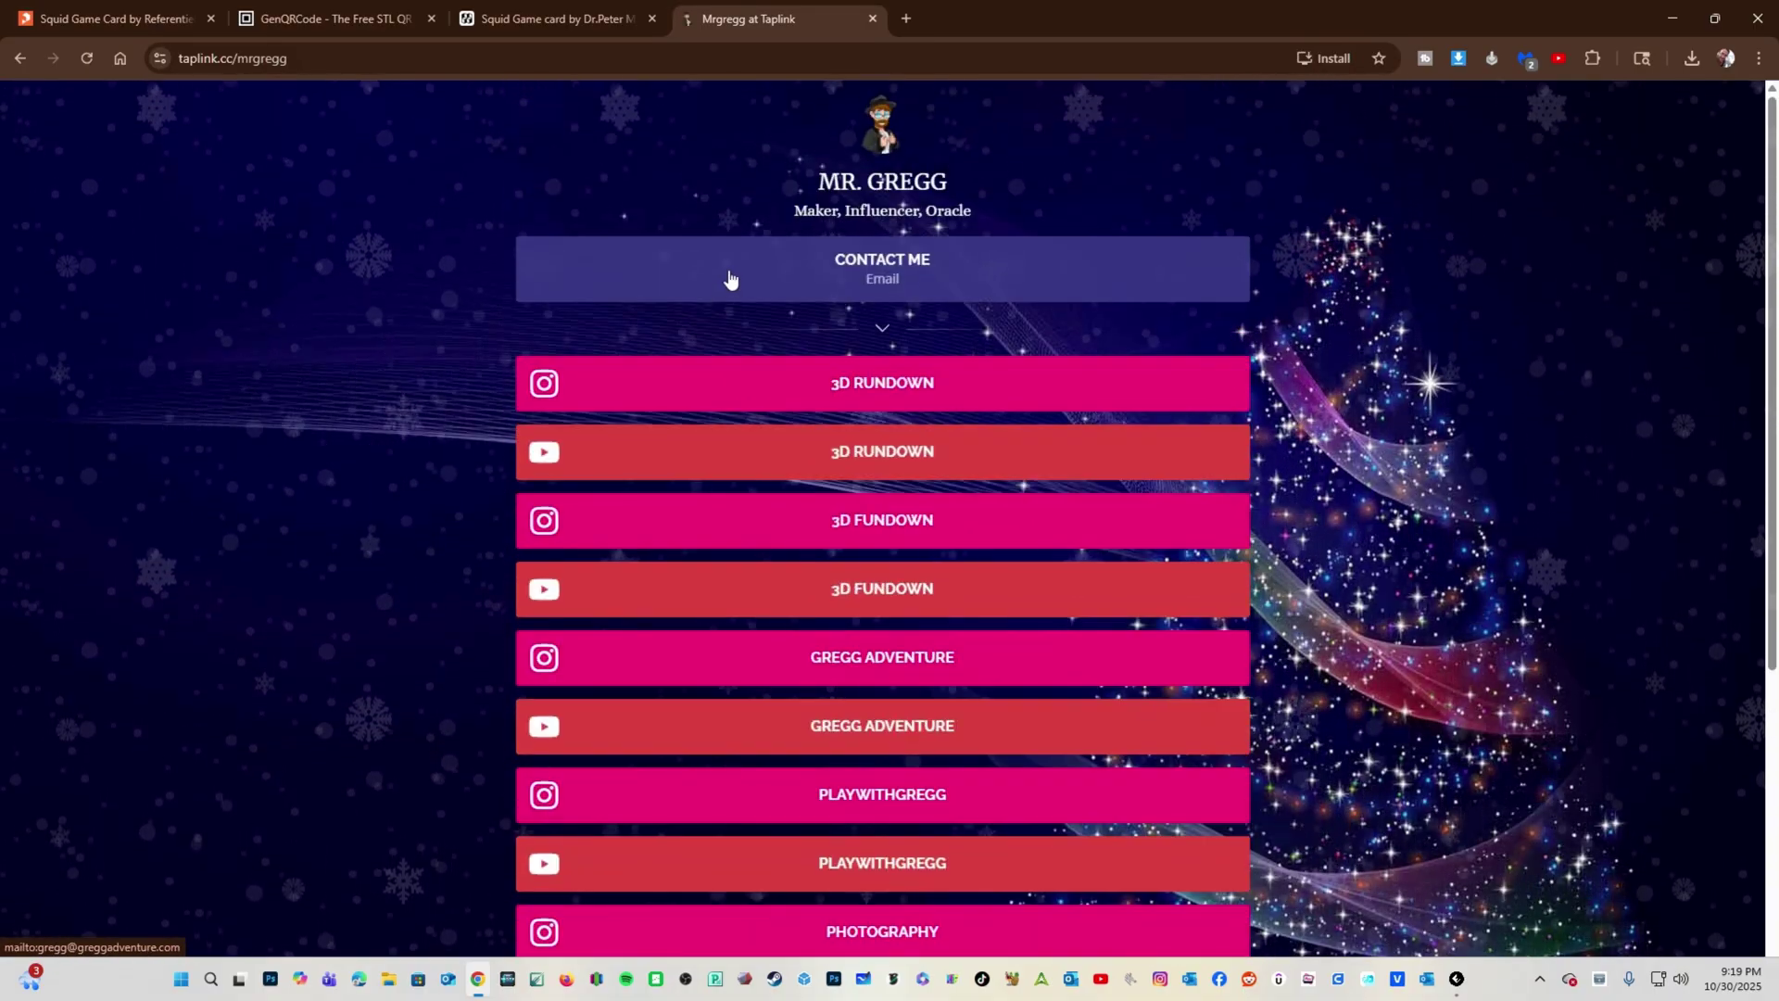
left_click(326, 18)
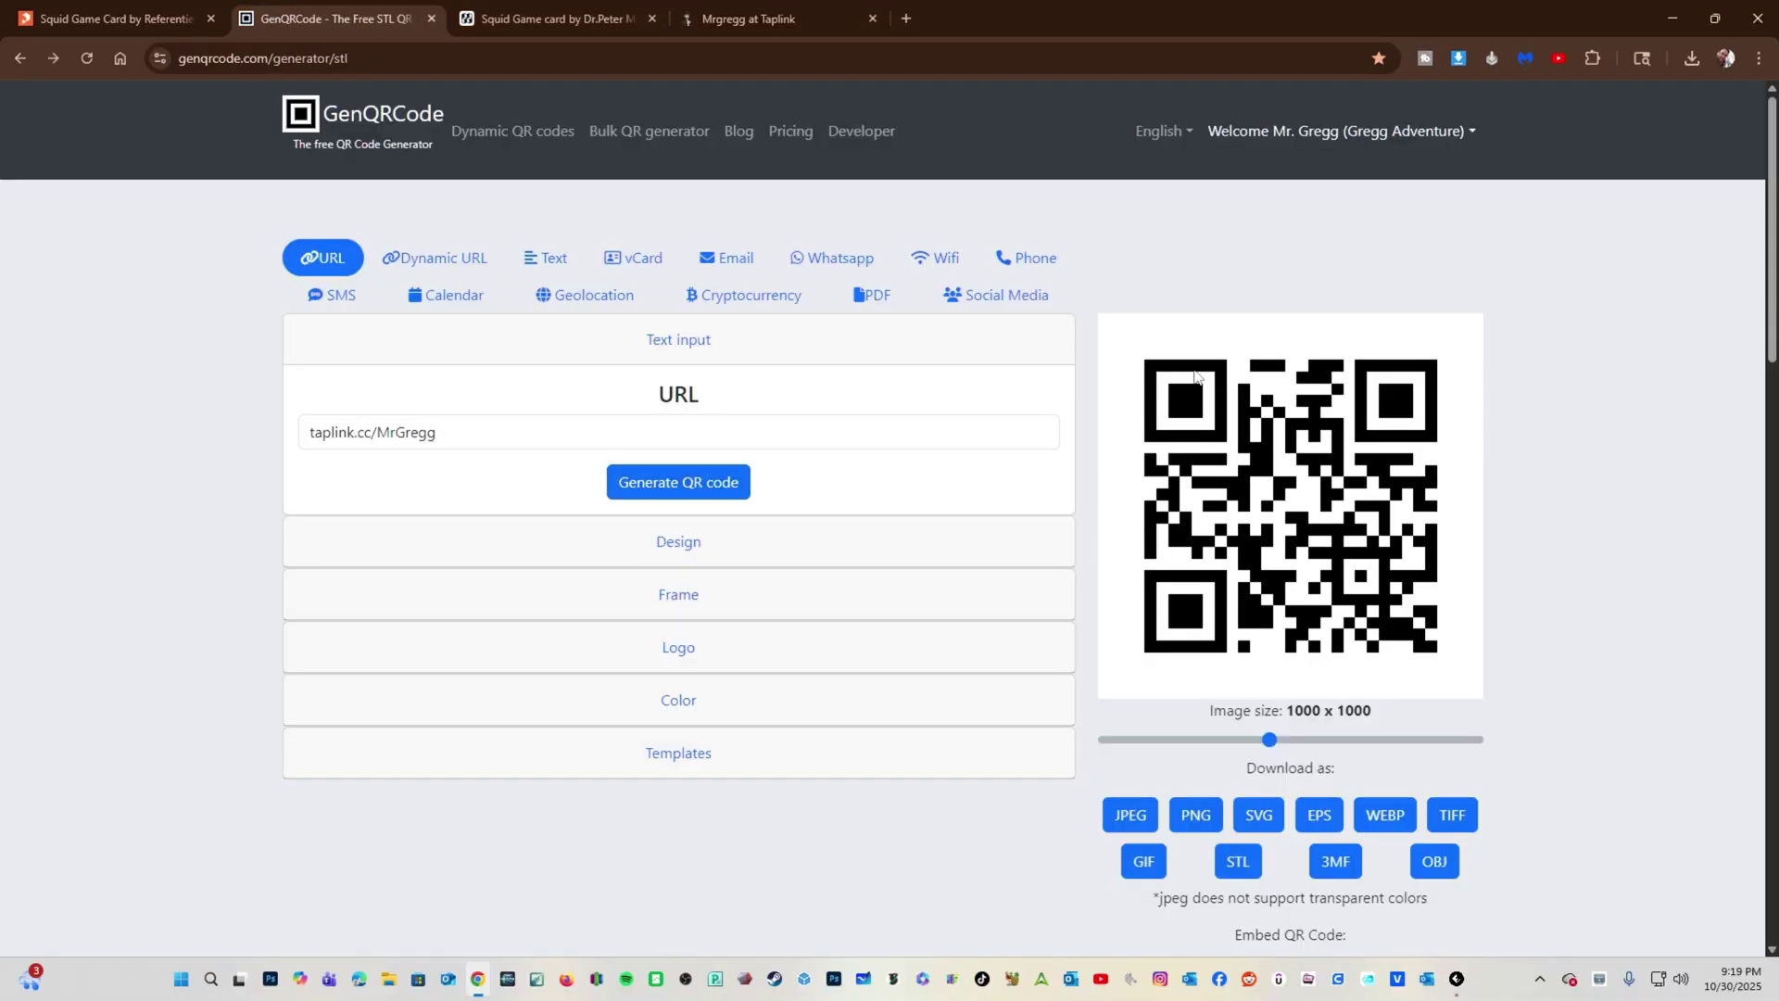
left_click(691, 554)
Try rounded and round-dot module shapes for the QR code design.
scroll(618, 580, "down", 2)
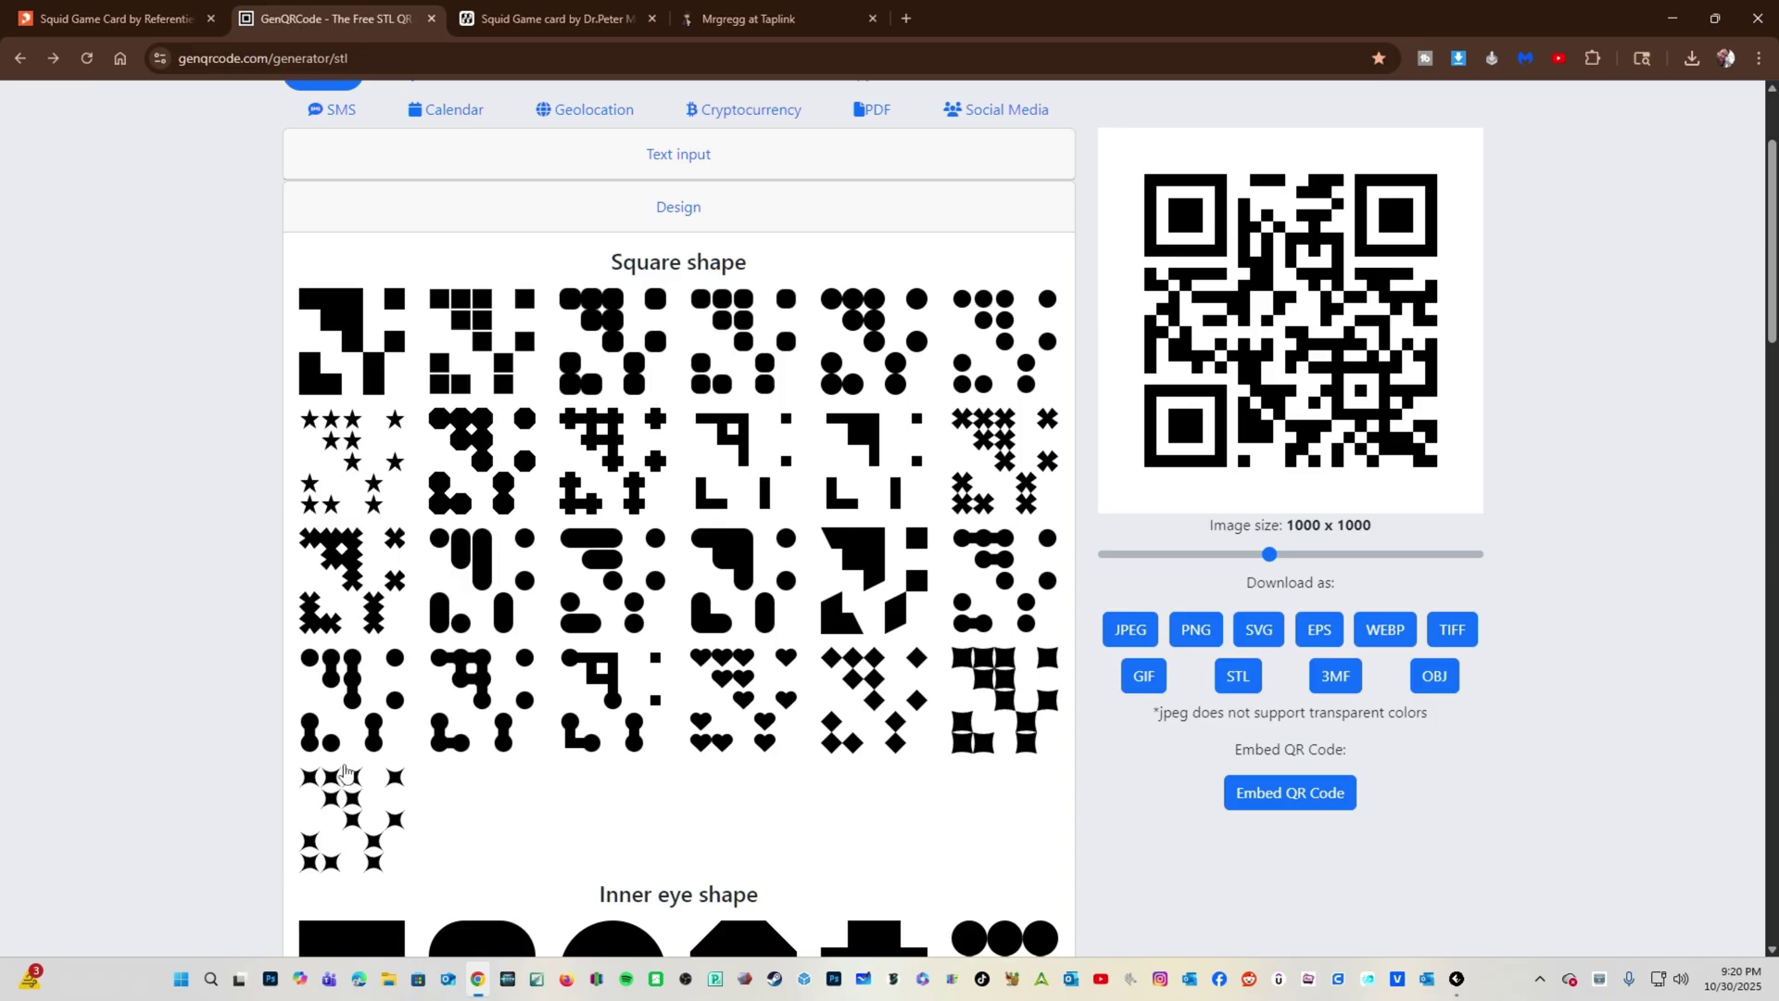
left_click(578, 333)
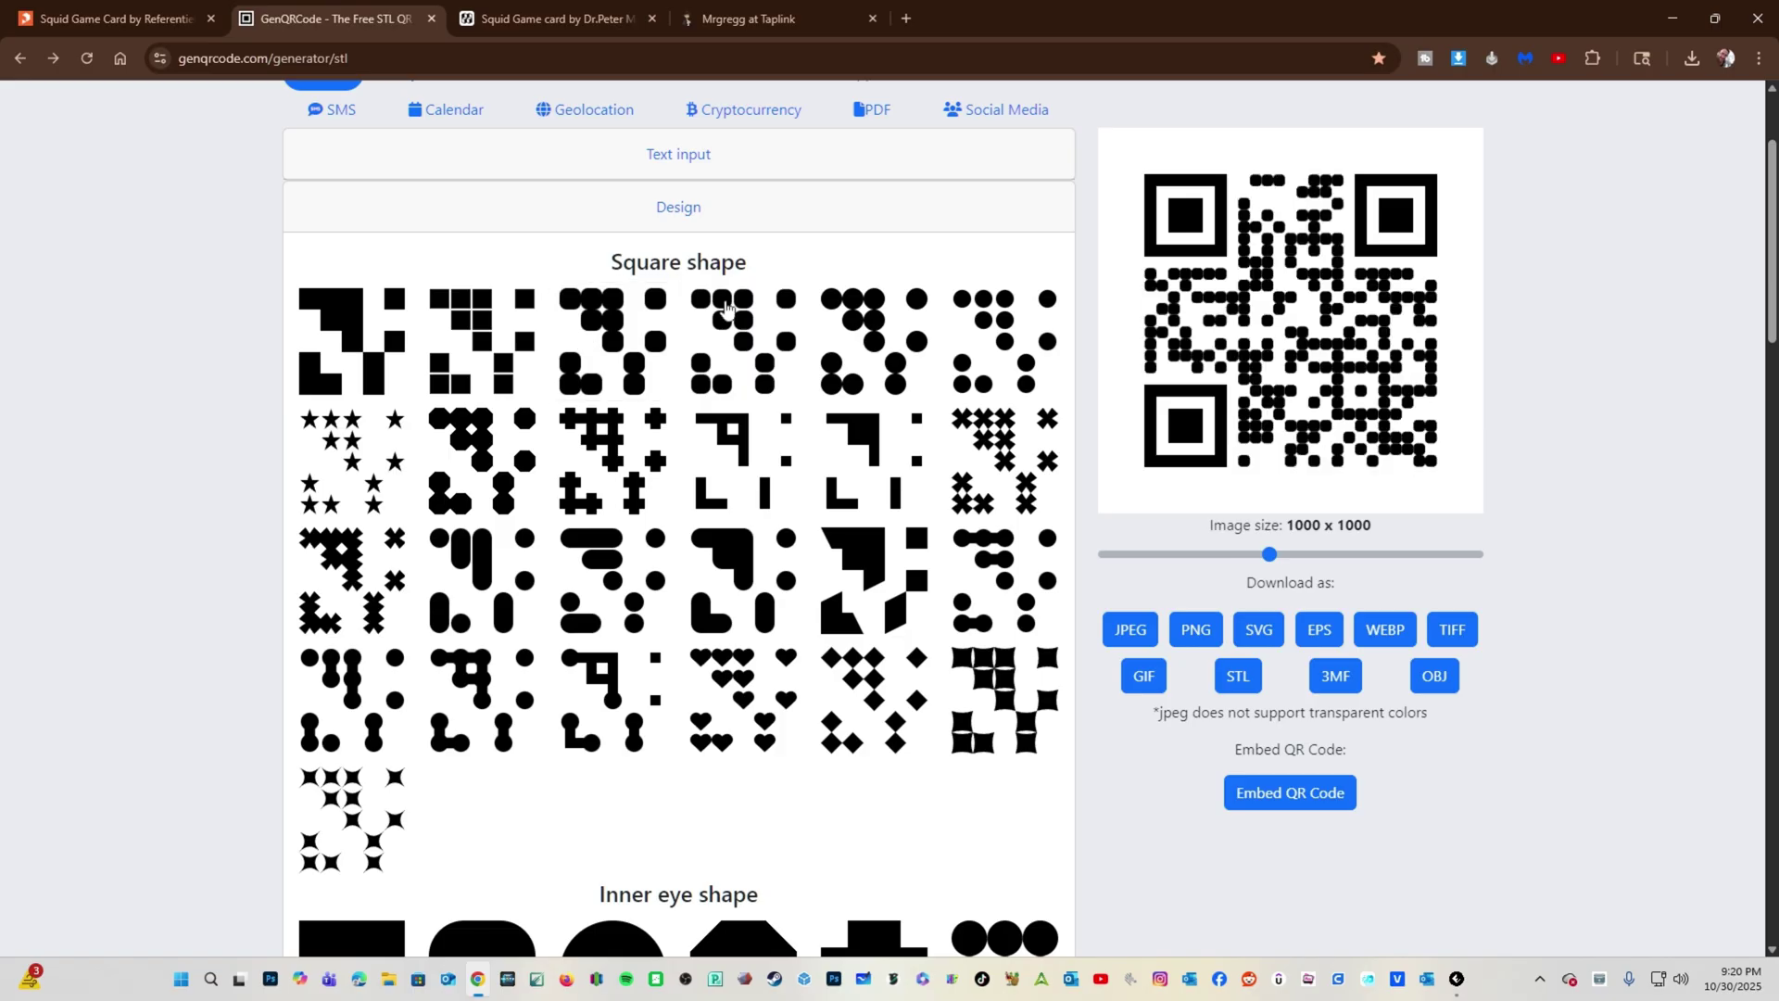
left_click(729, 324)
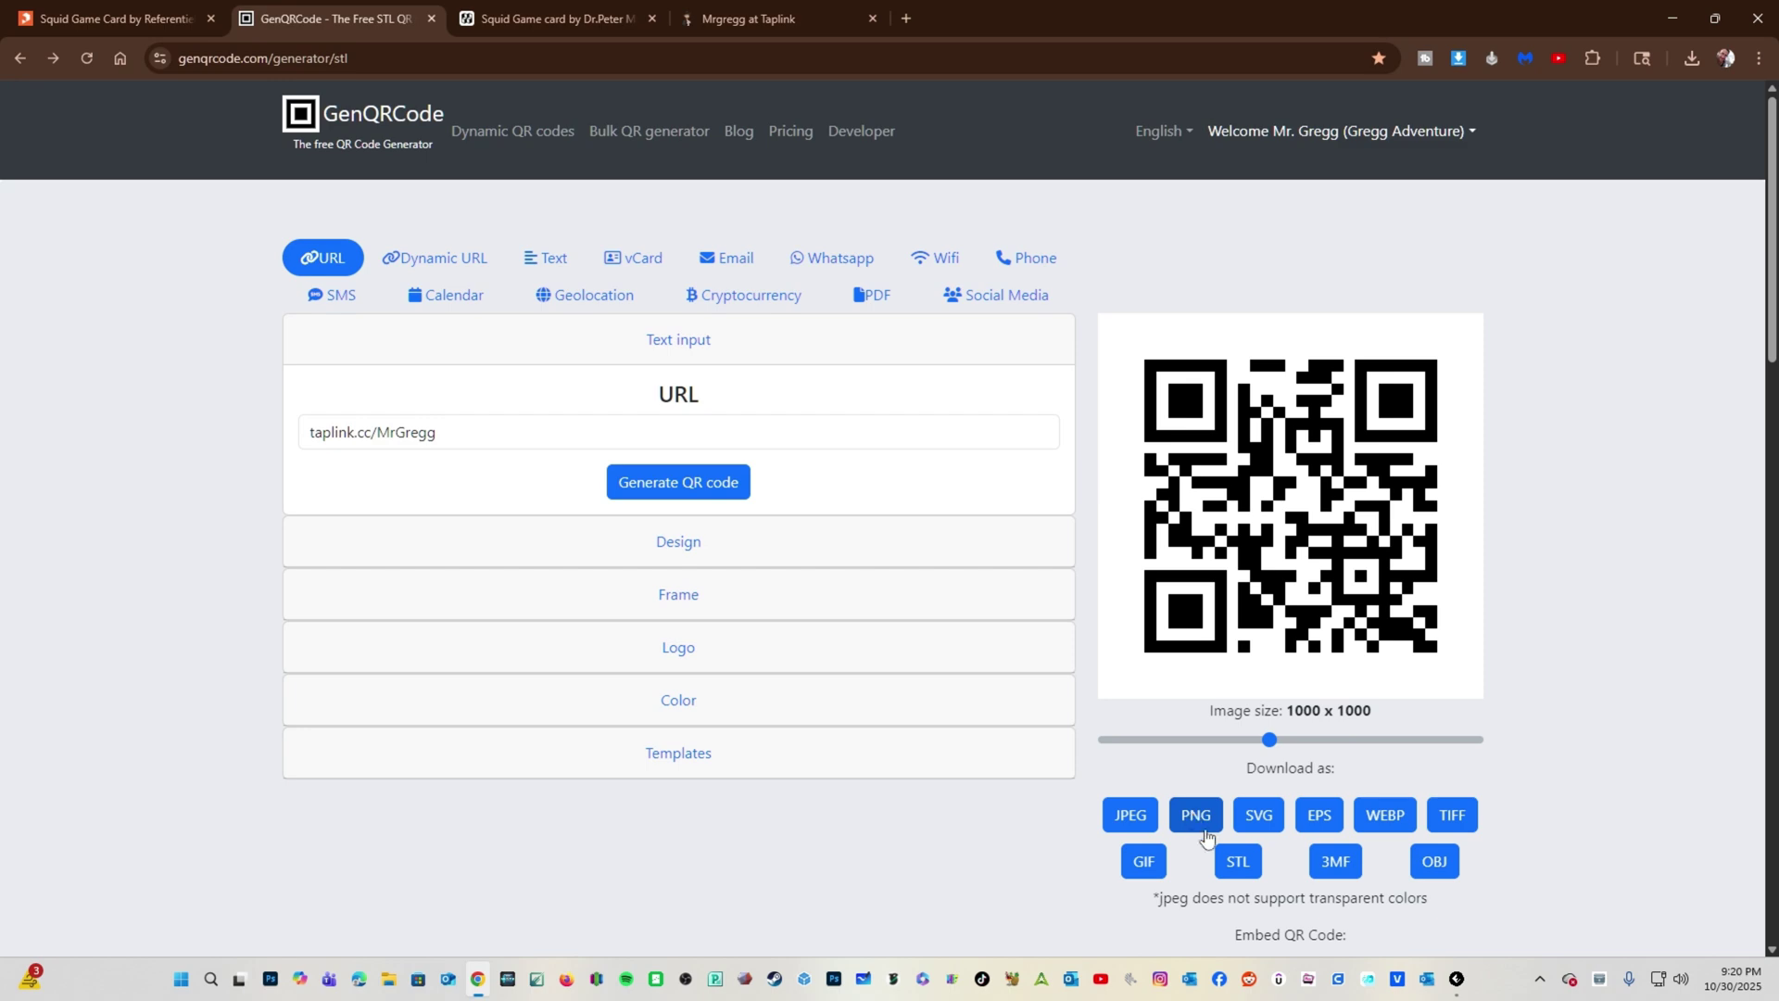
Download the QR code as a 100 mm STL without base, 1.5 mm high.
left_click(1237, 861)
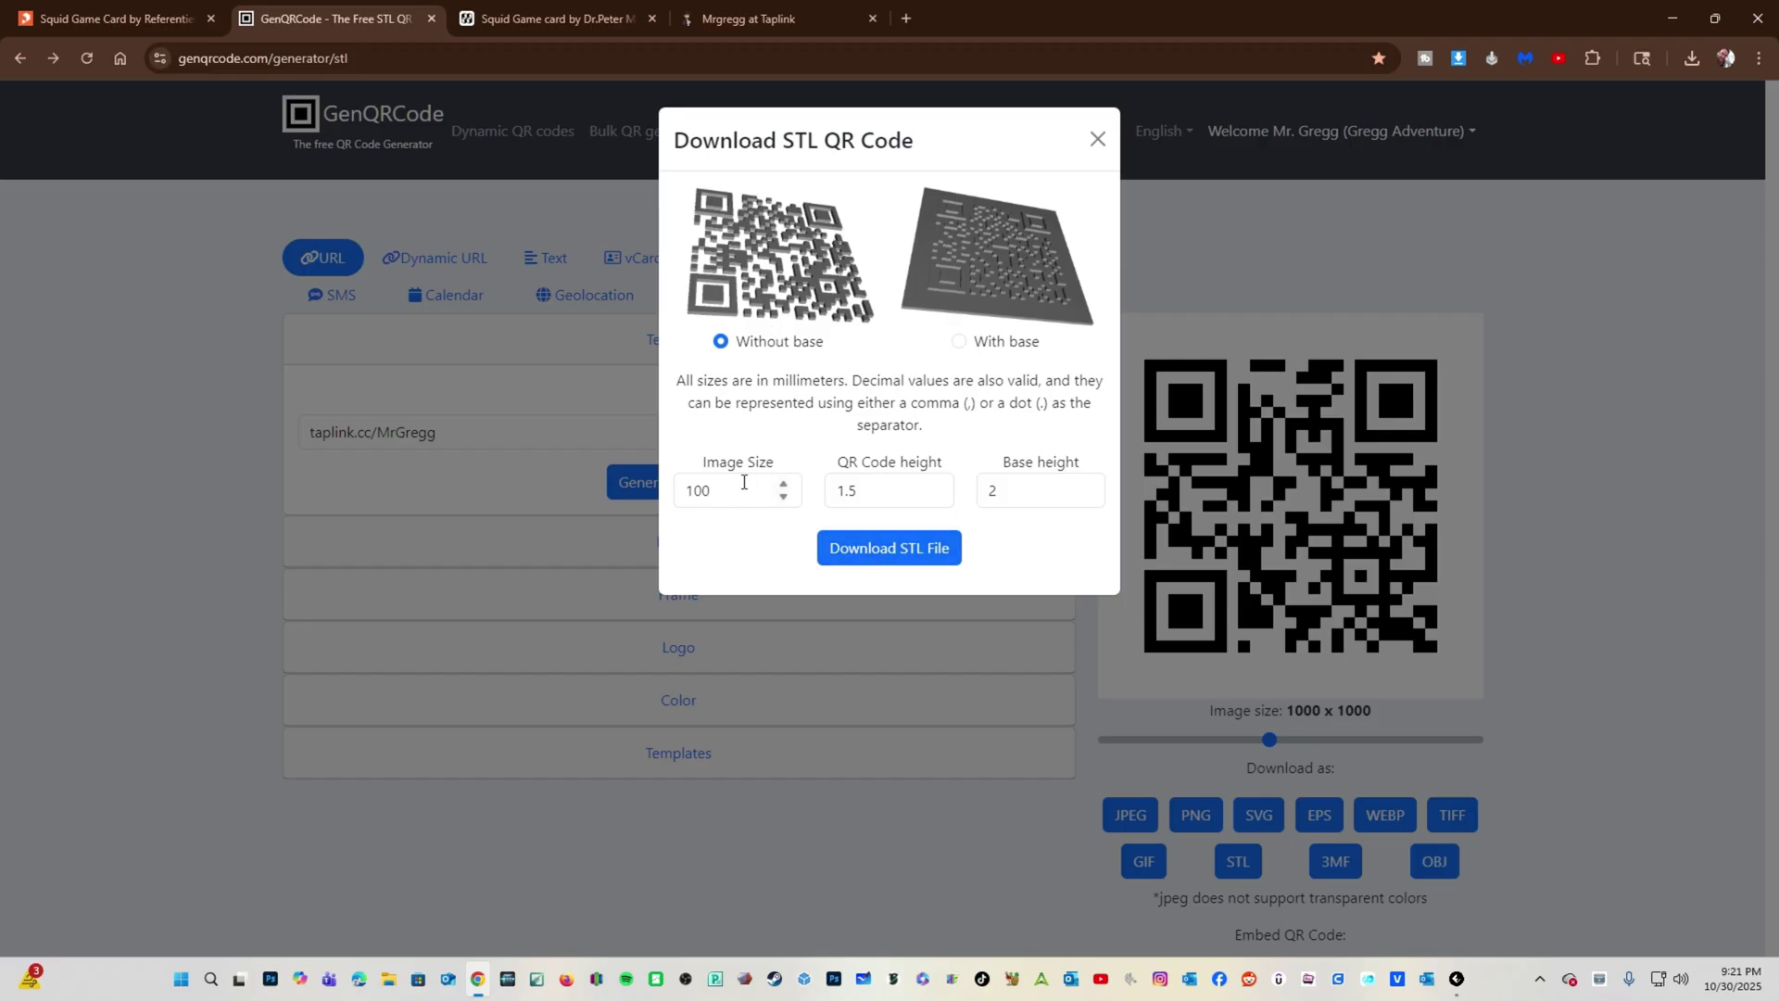
left_click(894, 553)
Import qrcode (6).stl onto plate 1 and place it at the plate's upper right.
left_click(1454, 979)
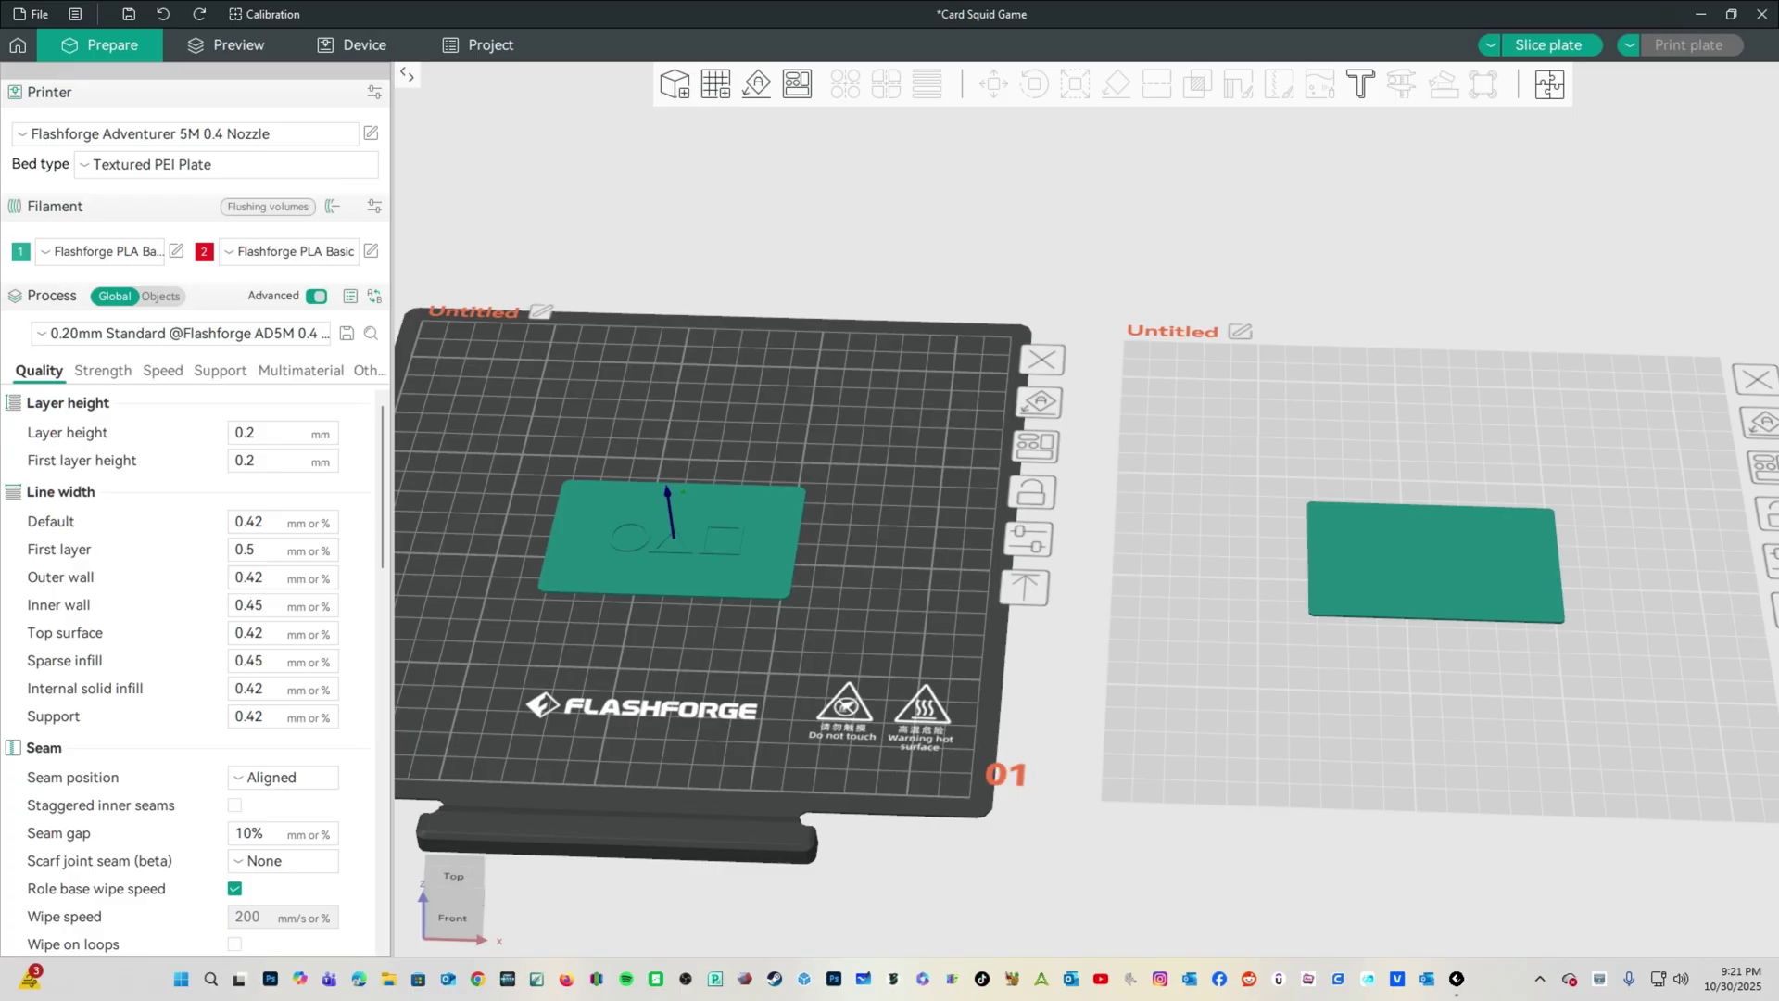
left_click_drag(1575, 778, 807, 403)
left_click_drag(646, 563, 836, 469)
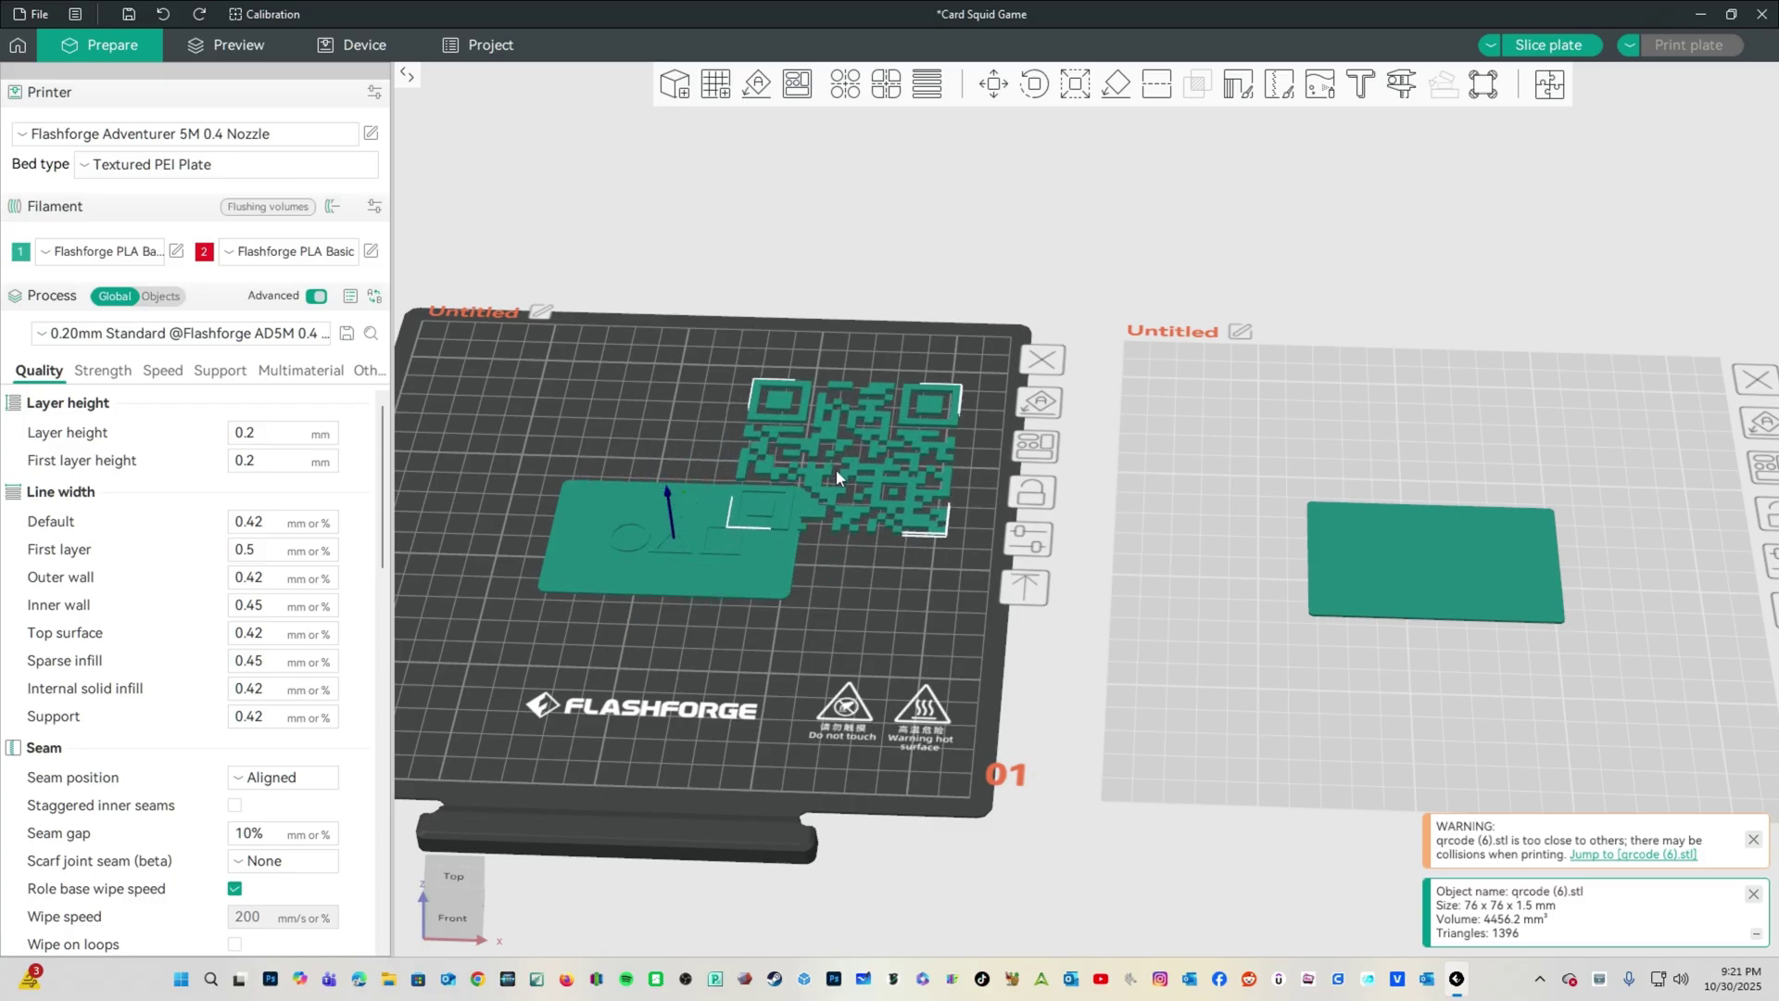
right_click(901, 467)
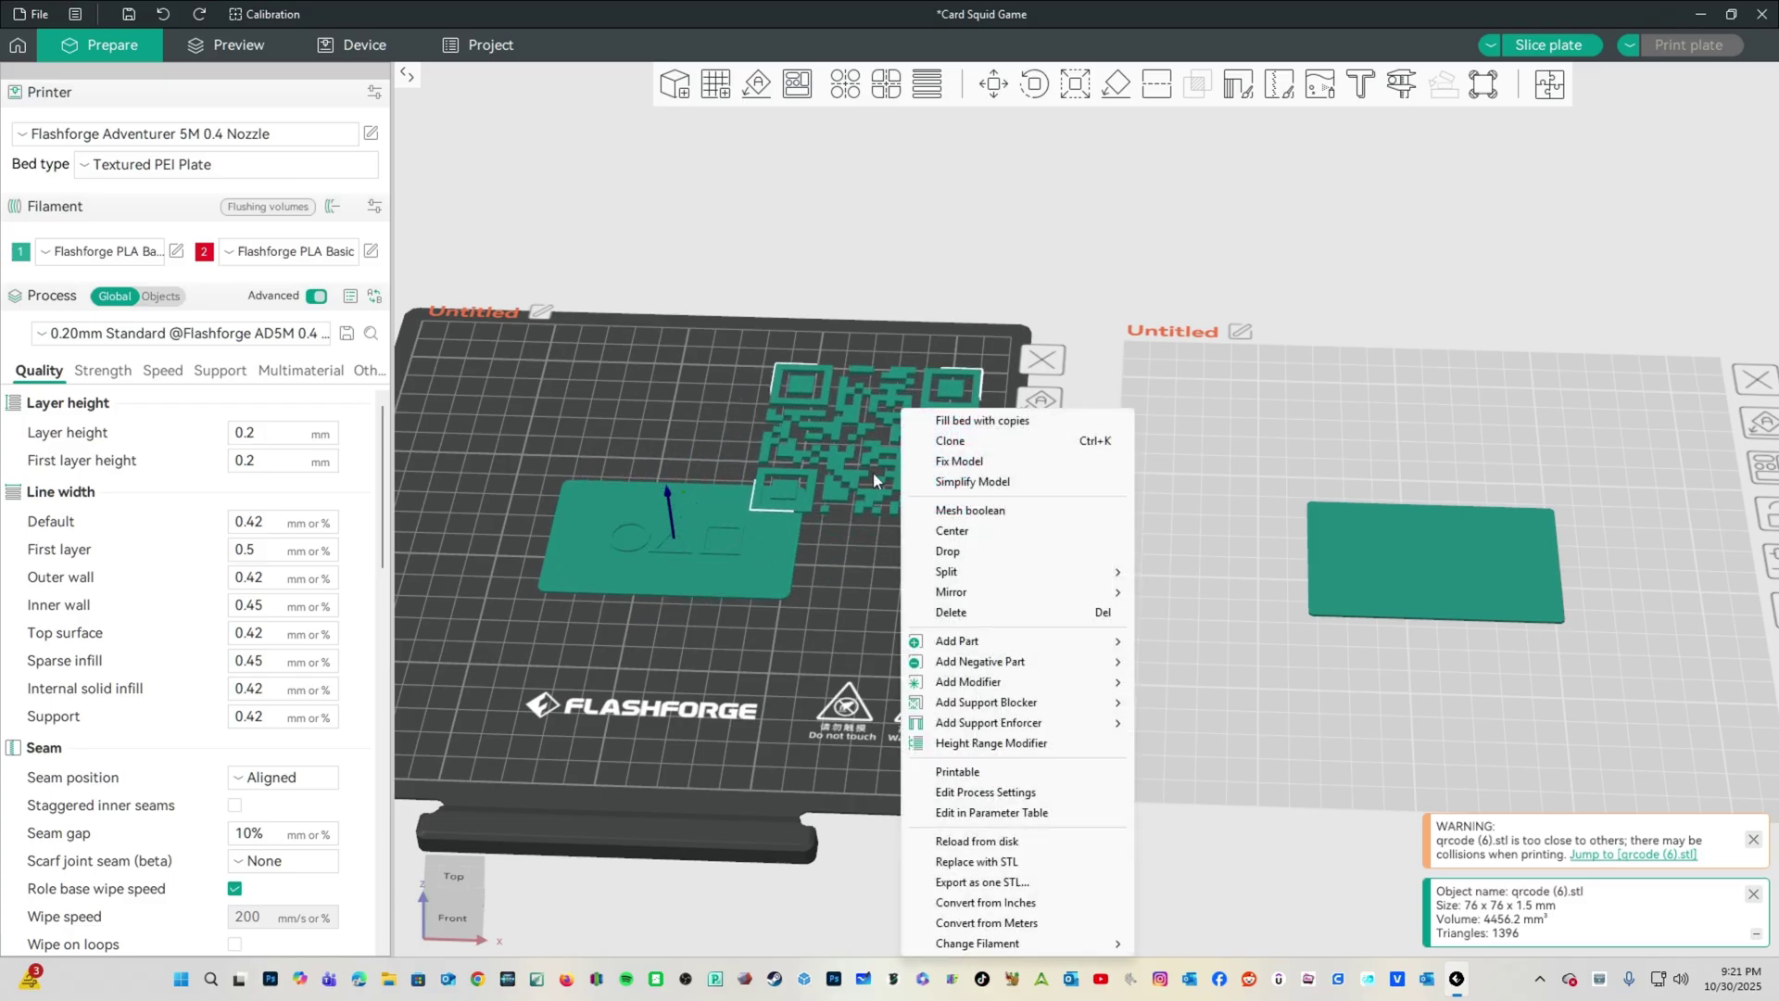
left_click(724, 424)
left_click_drag(847, 458, 622, 569)
scroll(882, 712, "up", 5)
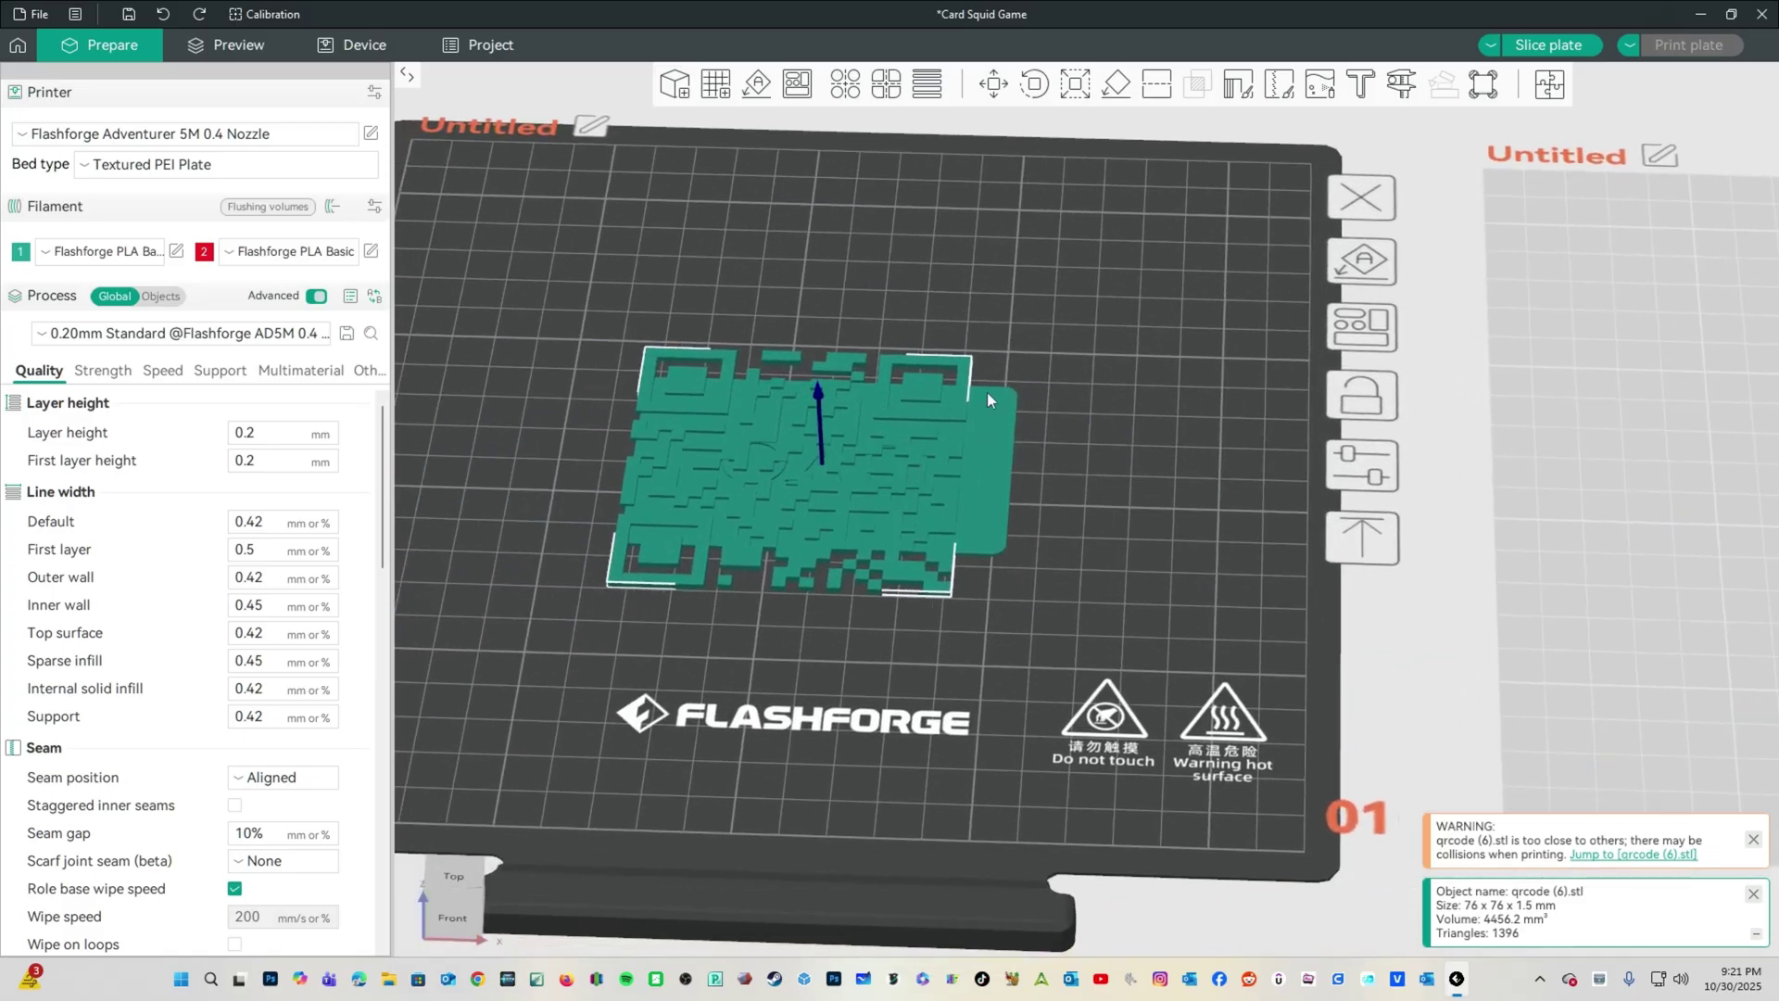
left_click_drag(917, 386, 1218, 269)
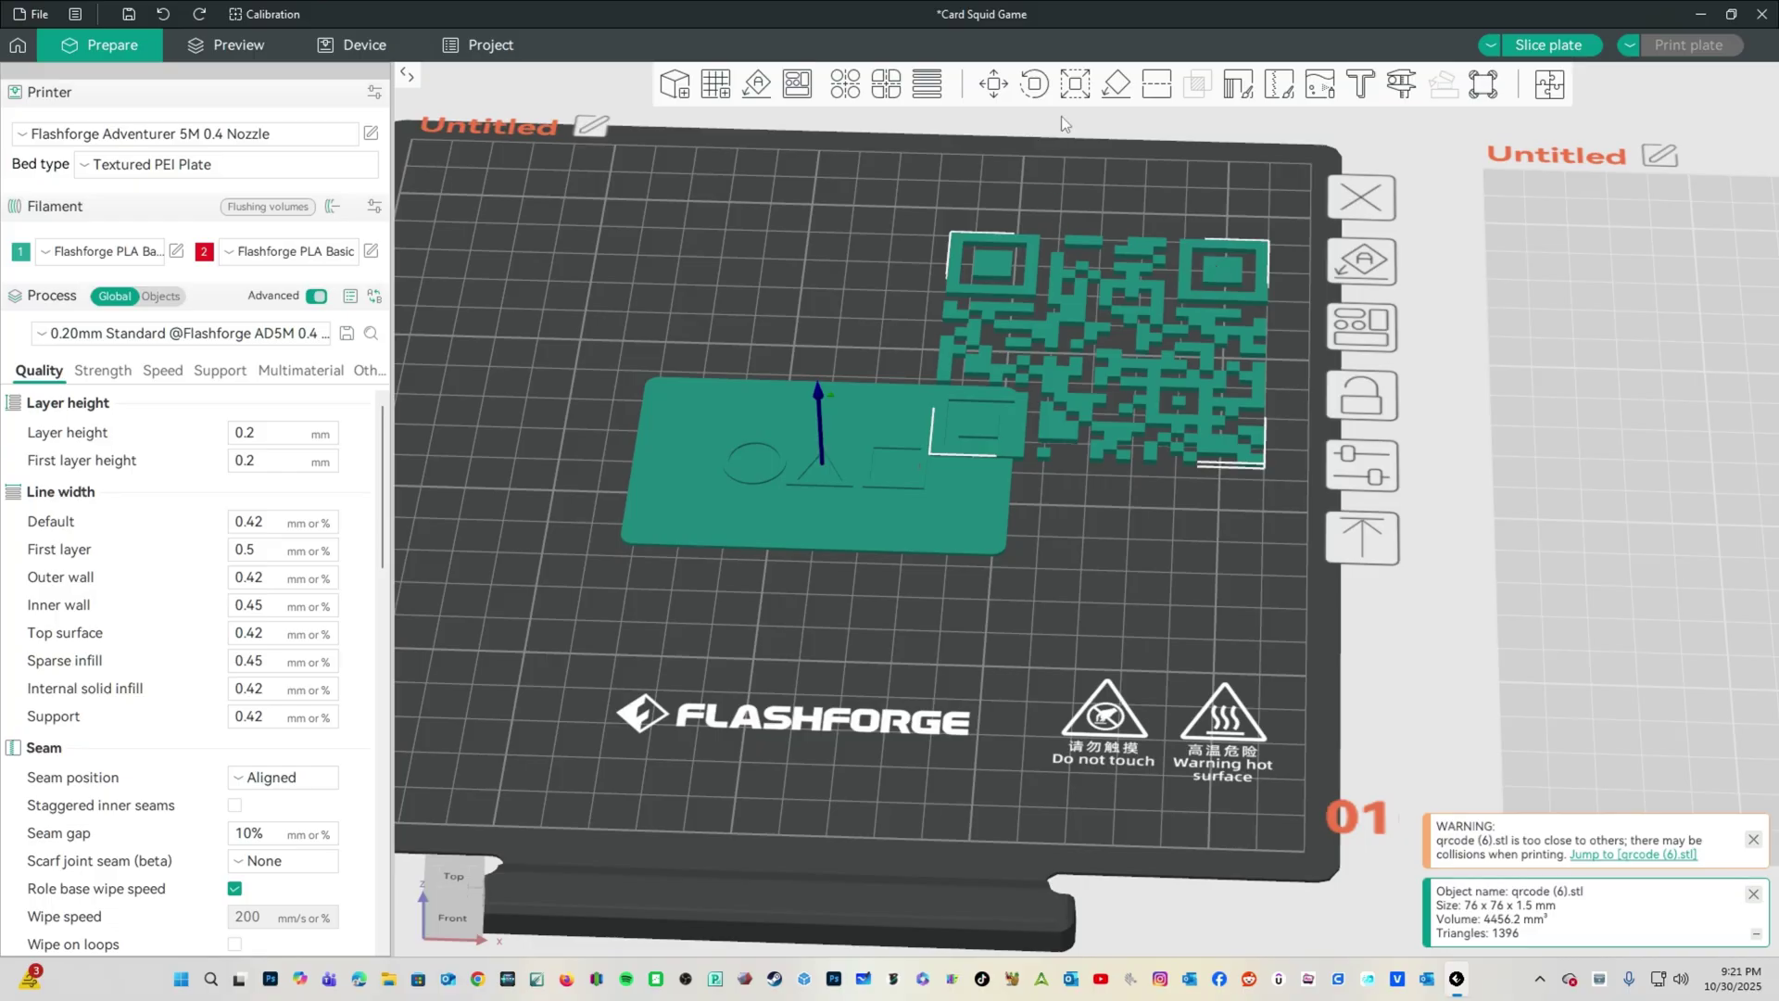
Scale the QR code to 50% (38 × 38 × 0.75 mm).
left_click(1075, 85)
left_click(1264, 151)
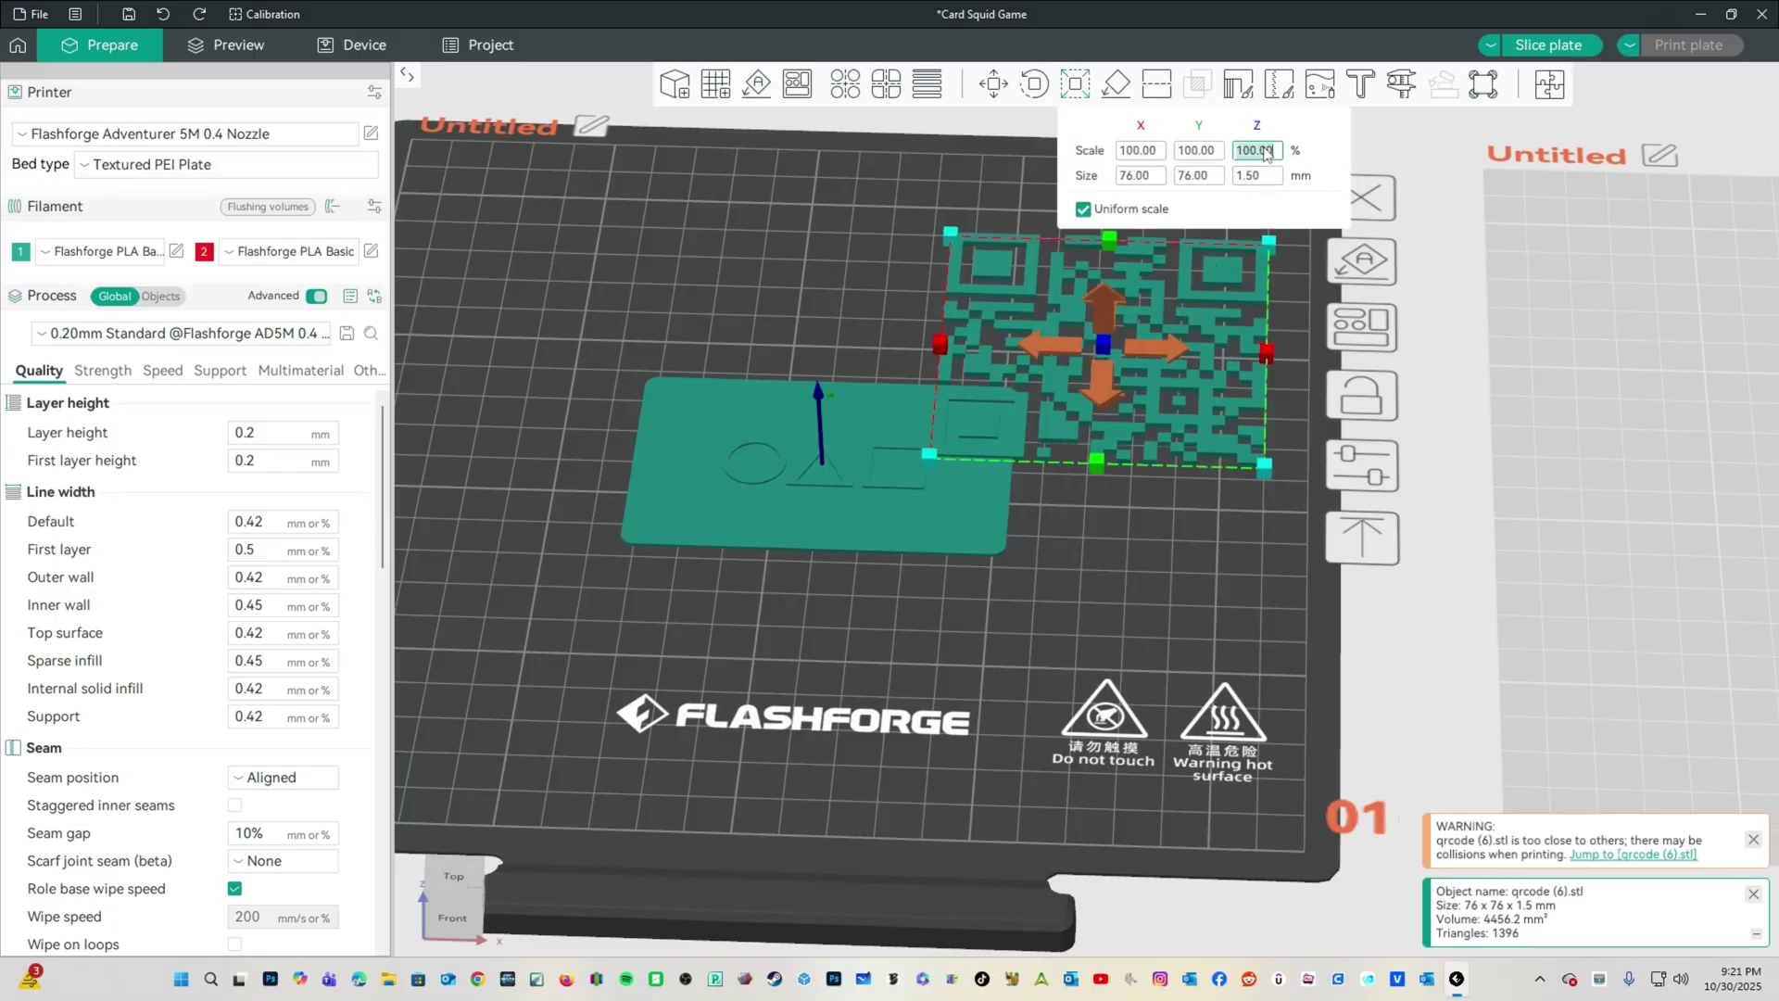
type("50")
key("Return")
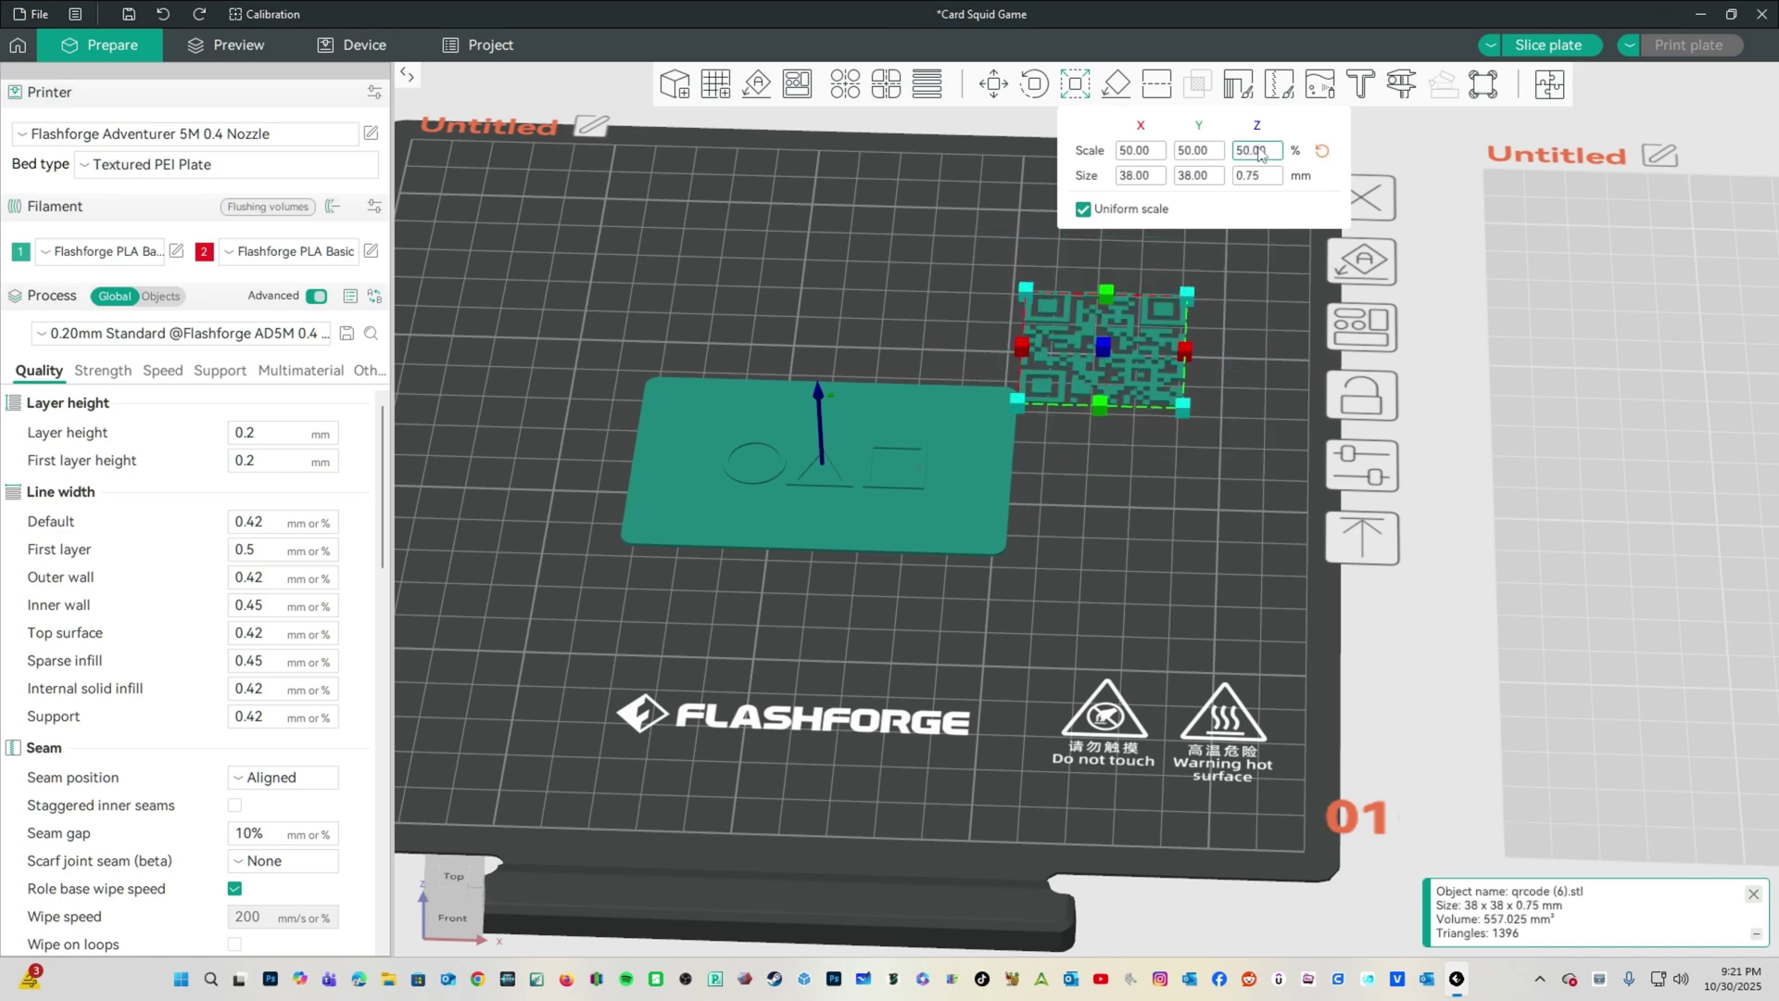
left_click(1103, 546)
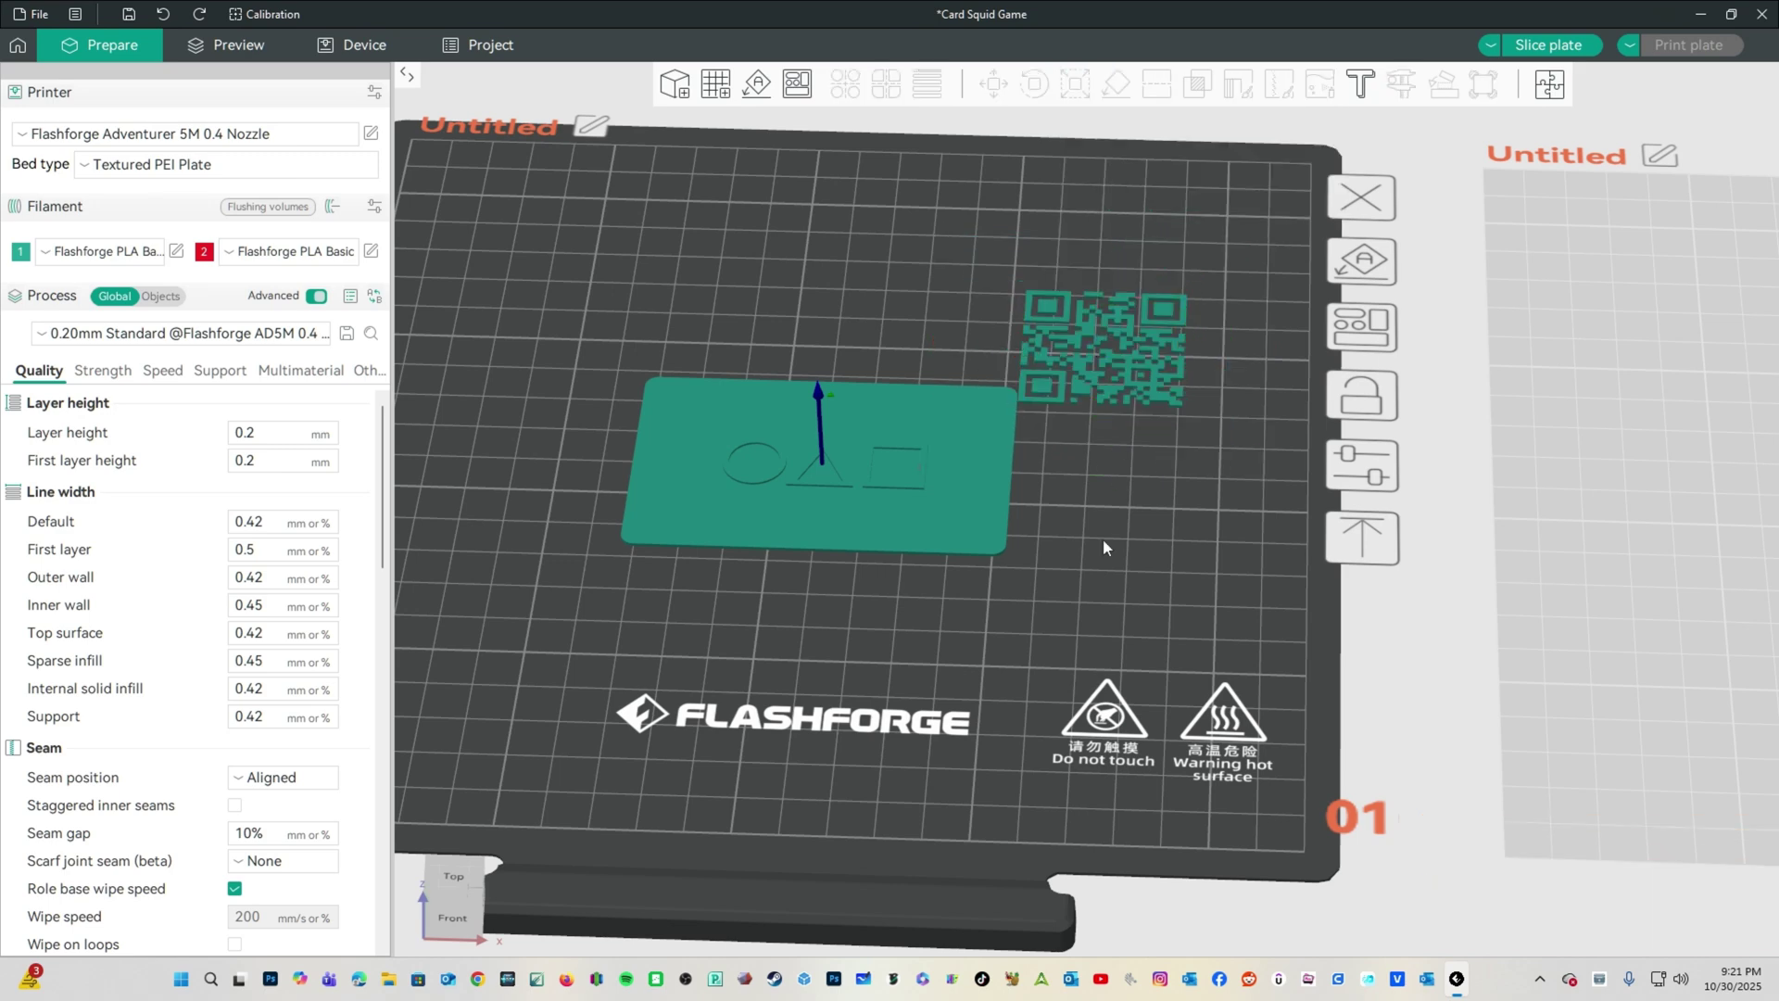
Clone the QR code once, move the copy onto plate 2, and nudge the original up-right.
right_click(1136, 394)
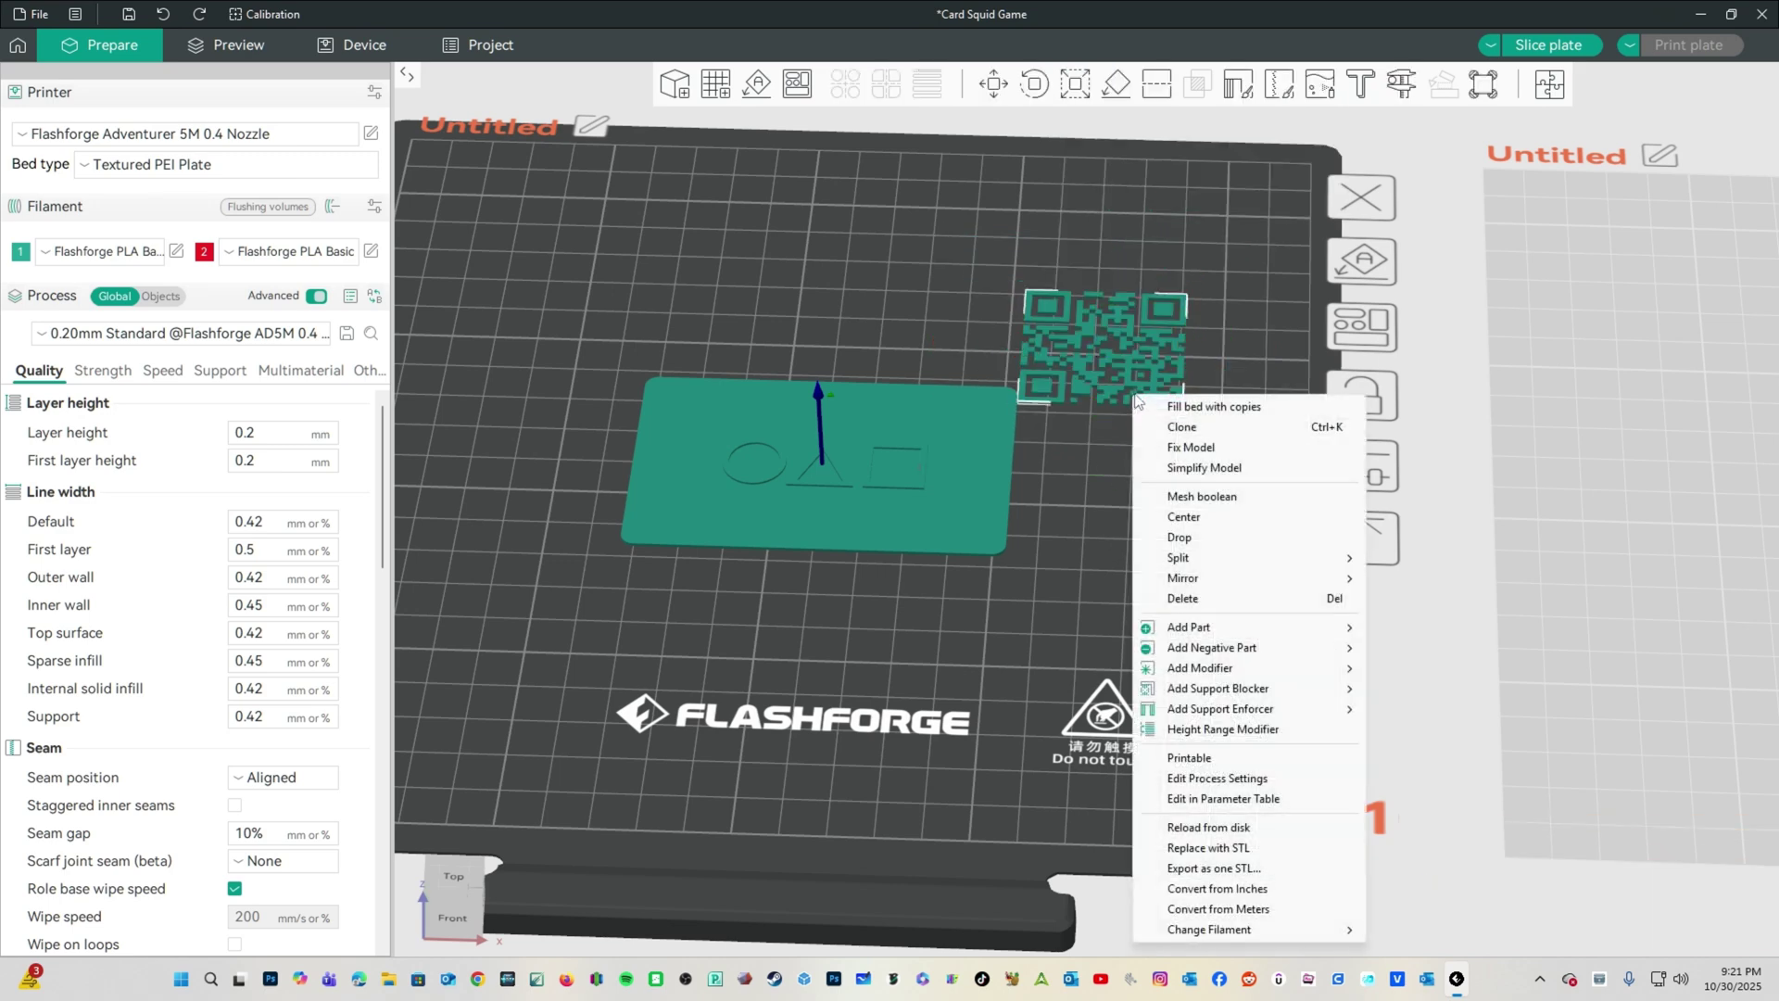
left_click(1178, 427)
left_click(861, 506)
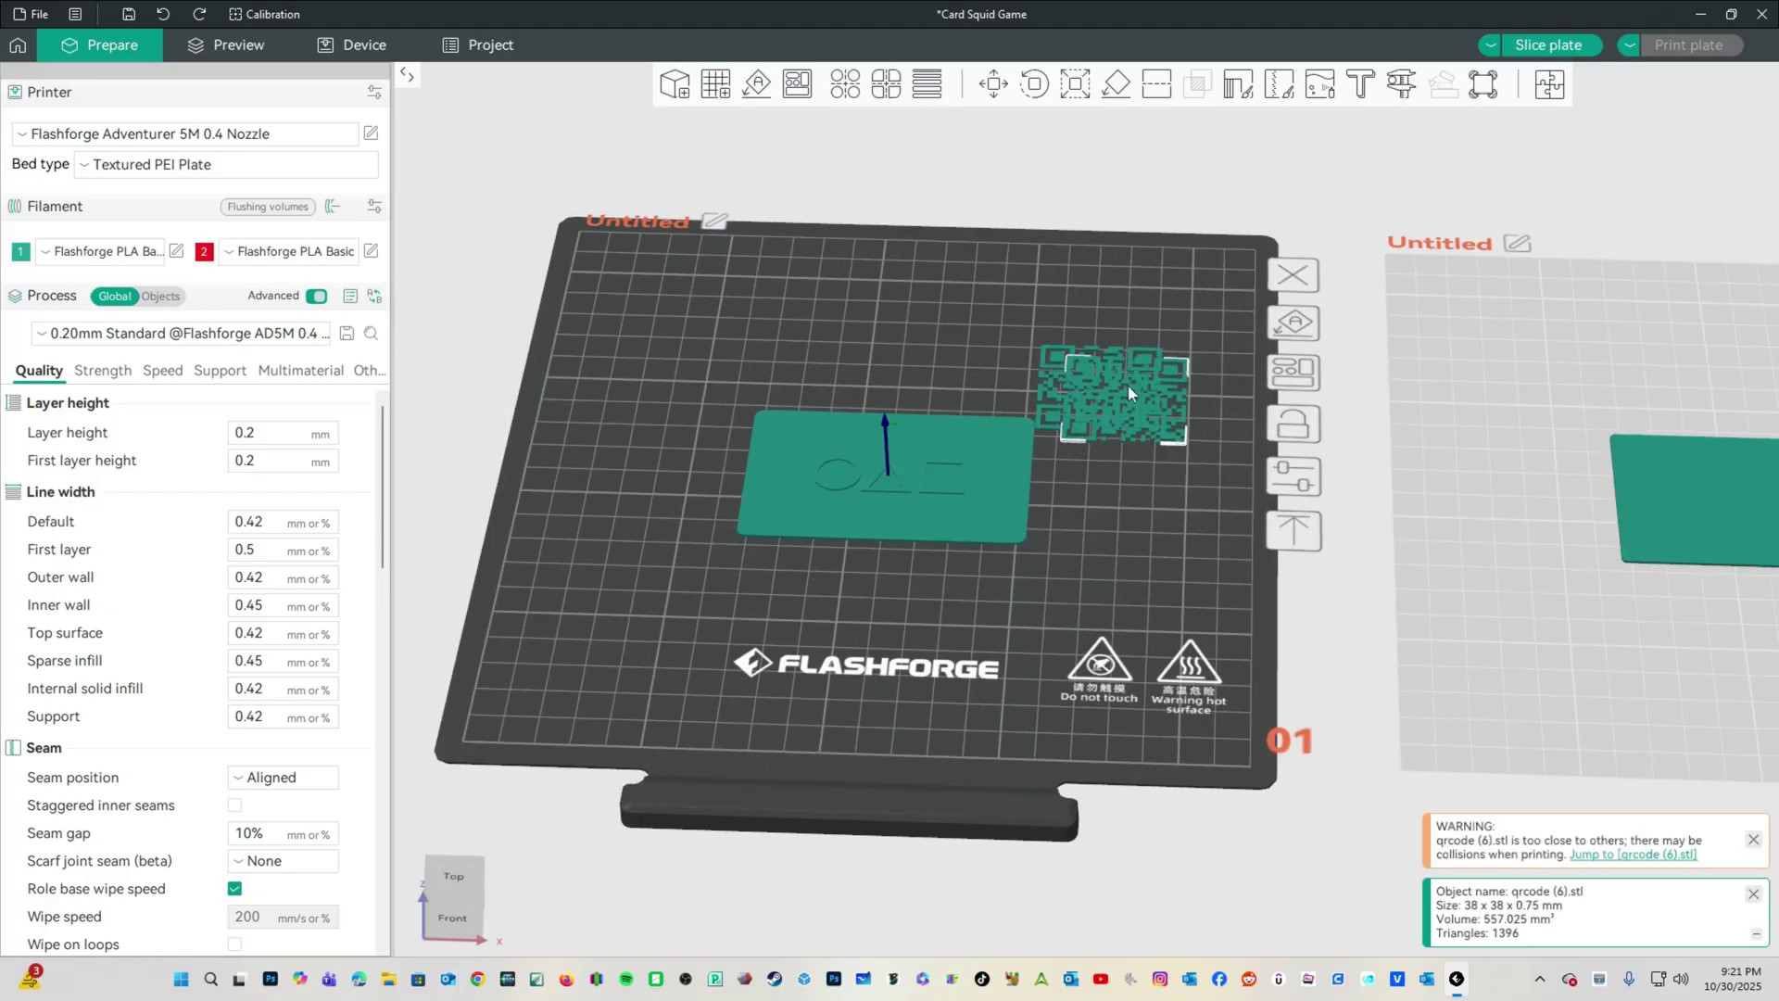
mouse_move(1127, 385)
left_mouse_down()
mouse_move(1603, 366)
mouse_move(1545, 363)
left_mouse_up()
left_click(1183, 442)
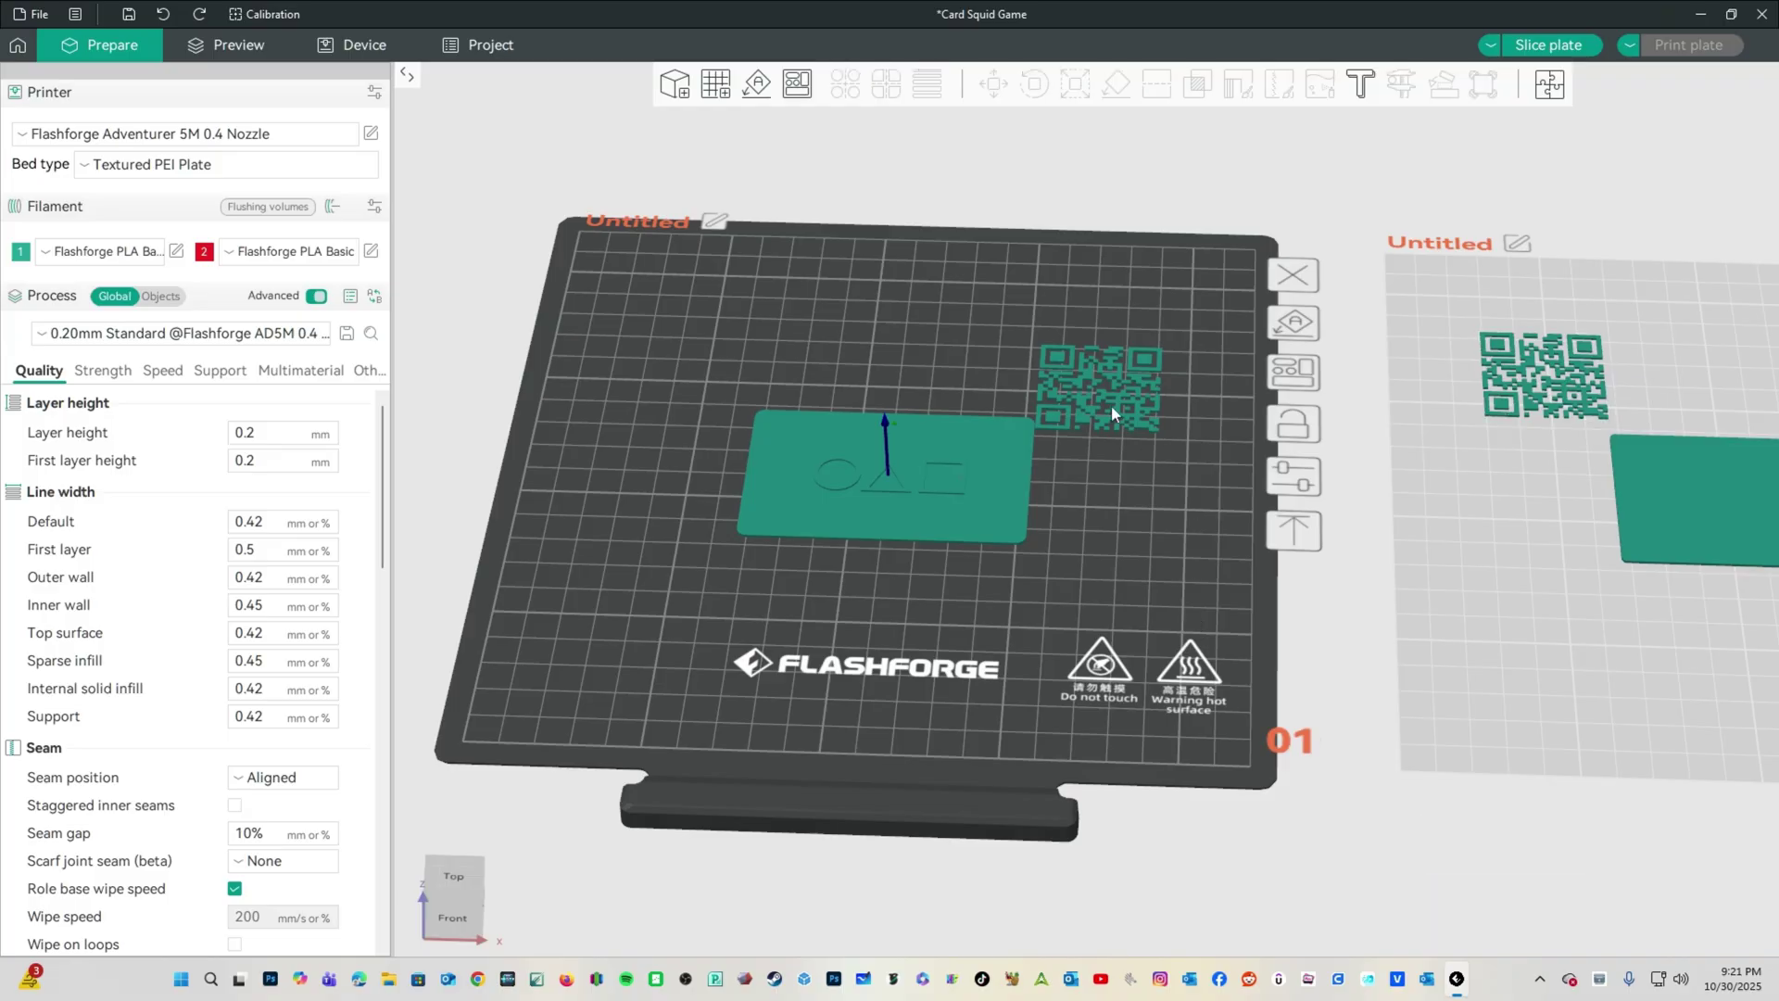
left_click_drag(1112, 413, 1151, 382)
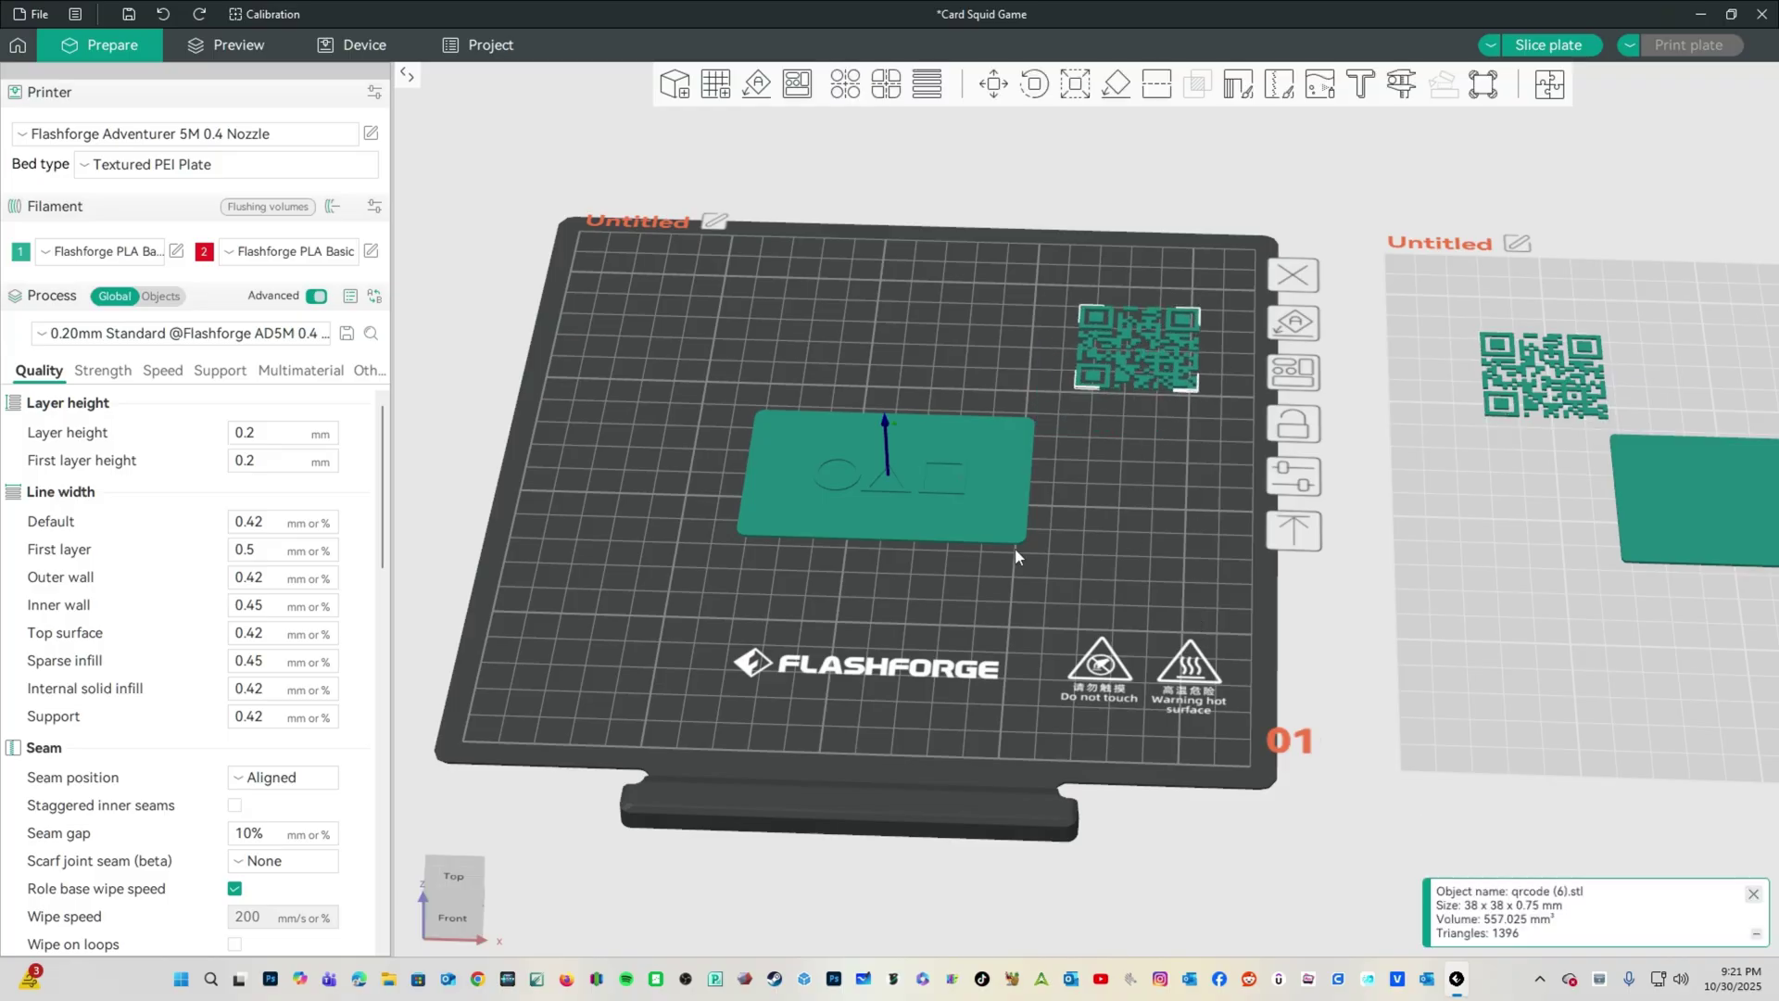
Assign black filament 2 to the QR code and drag it onto the bottom of the card on plate 1.
right_click_drag(1425, 485, 1058, 494)
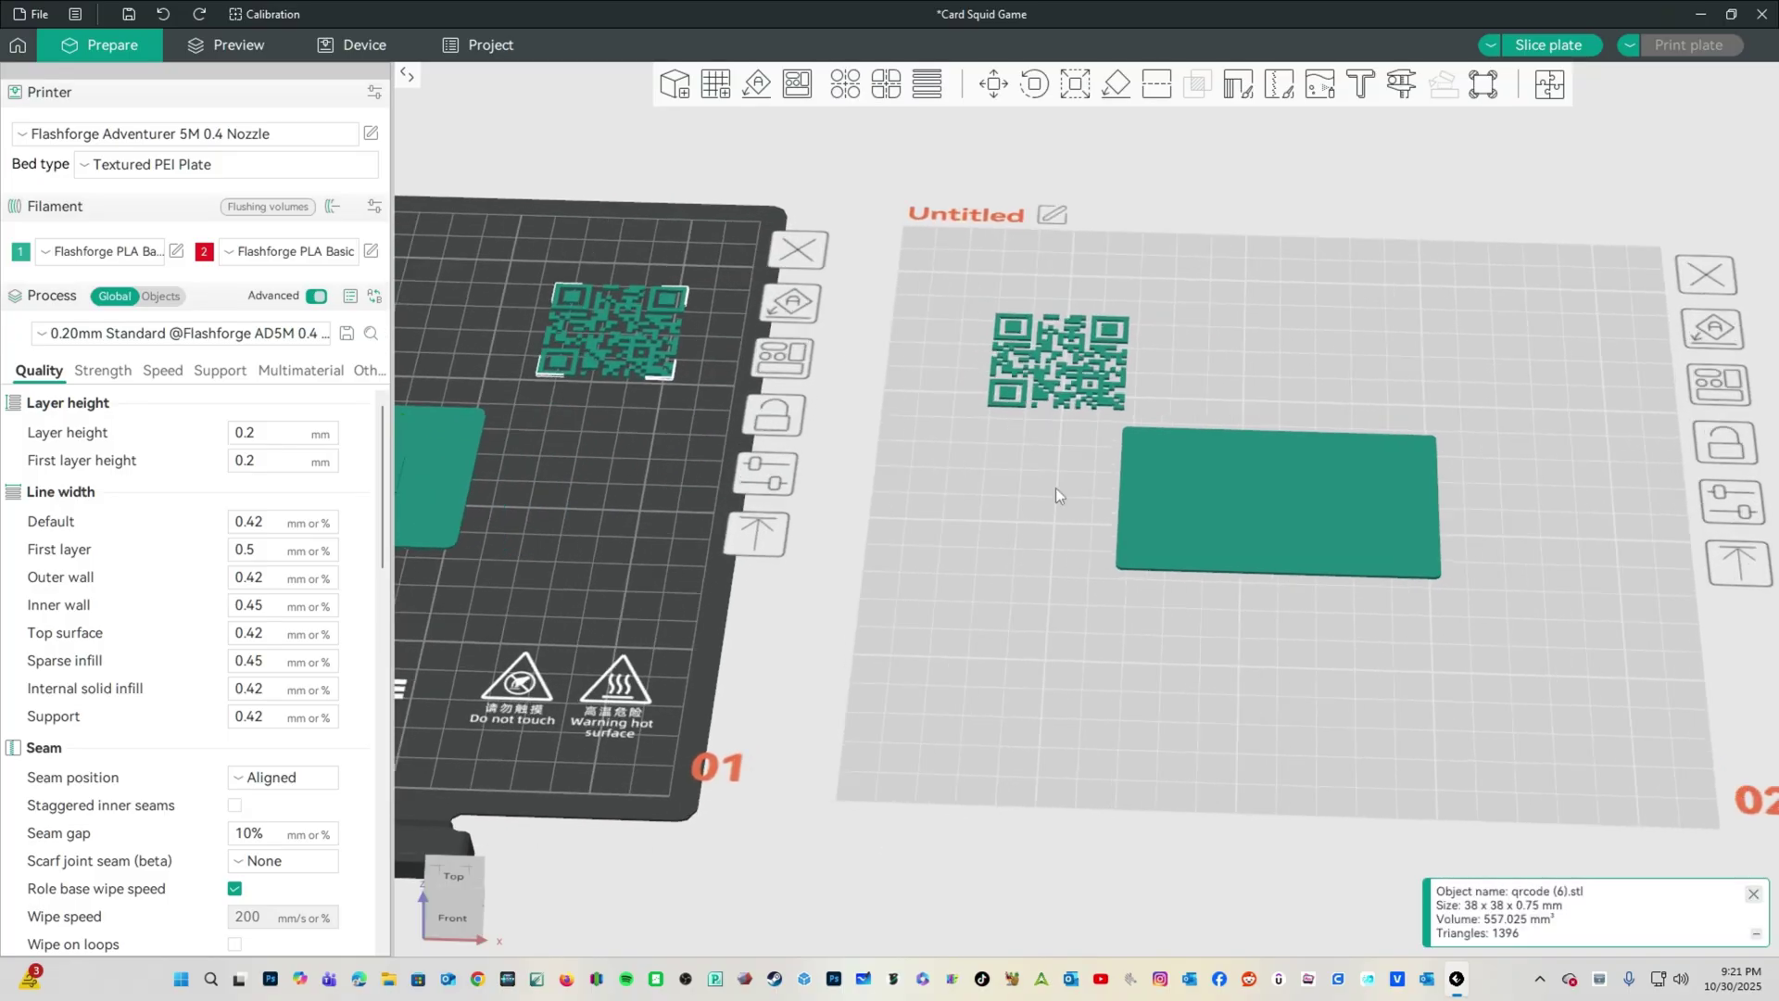
right_click_drag(829, 526, 1508, 524)
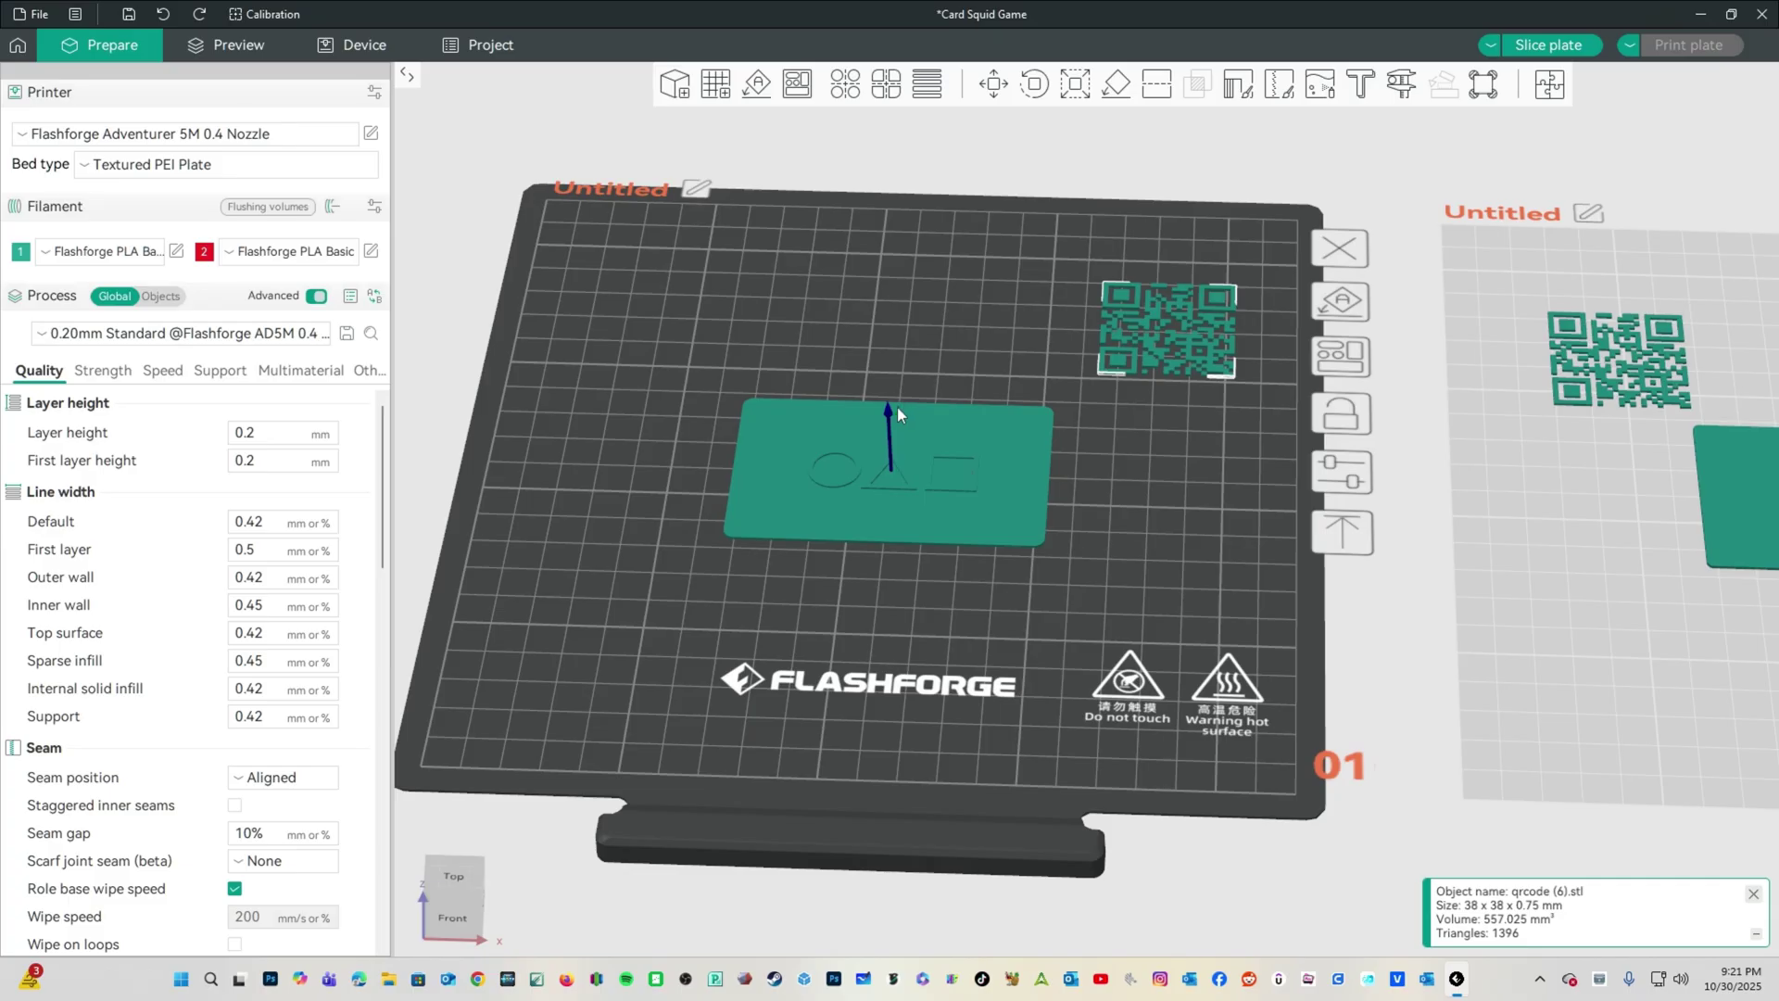
scroll(111, 264, "down", 1)
left_click(797, 508)
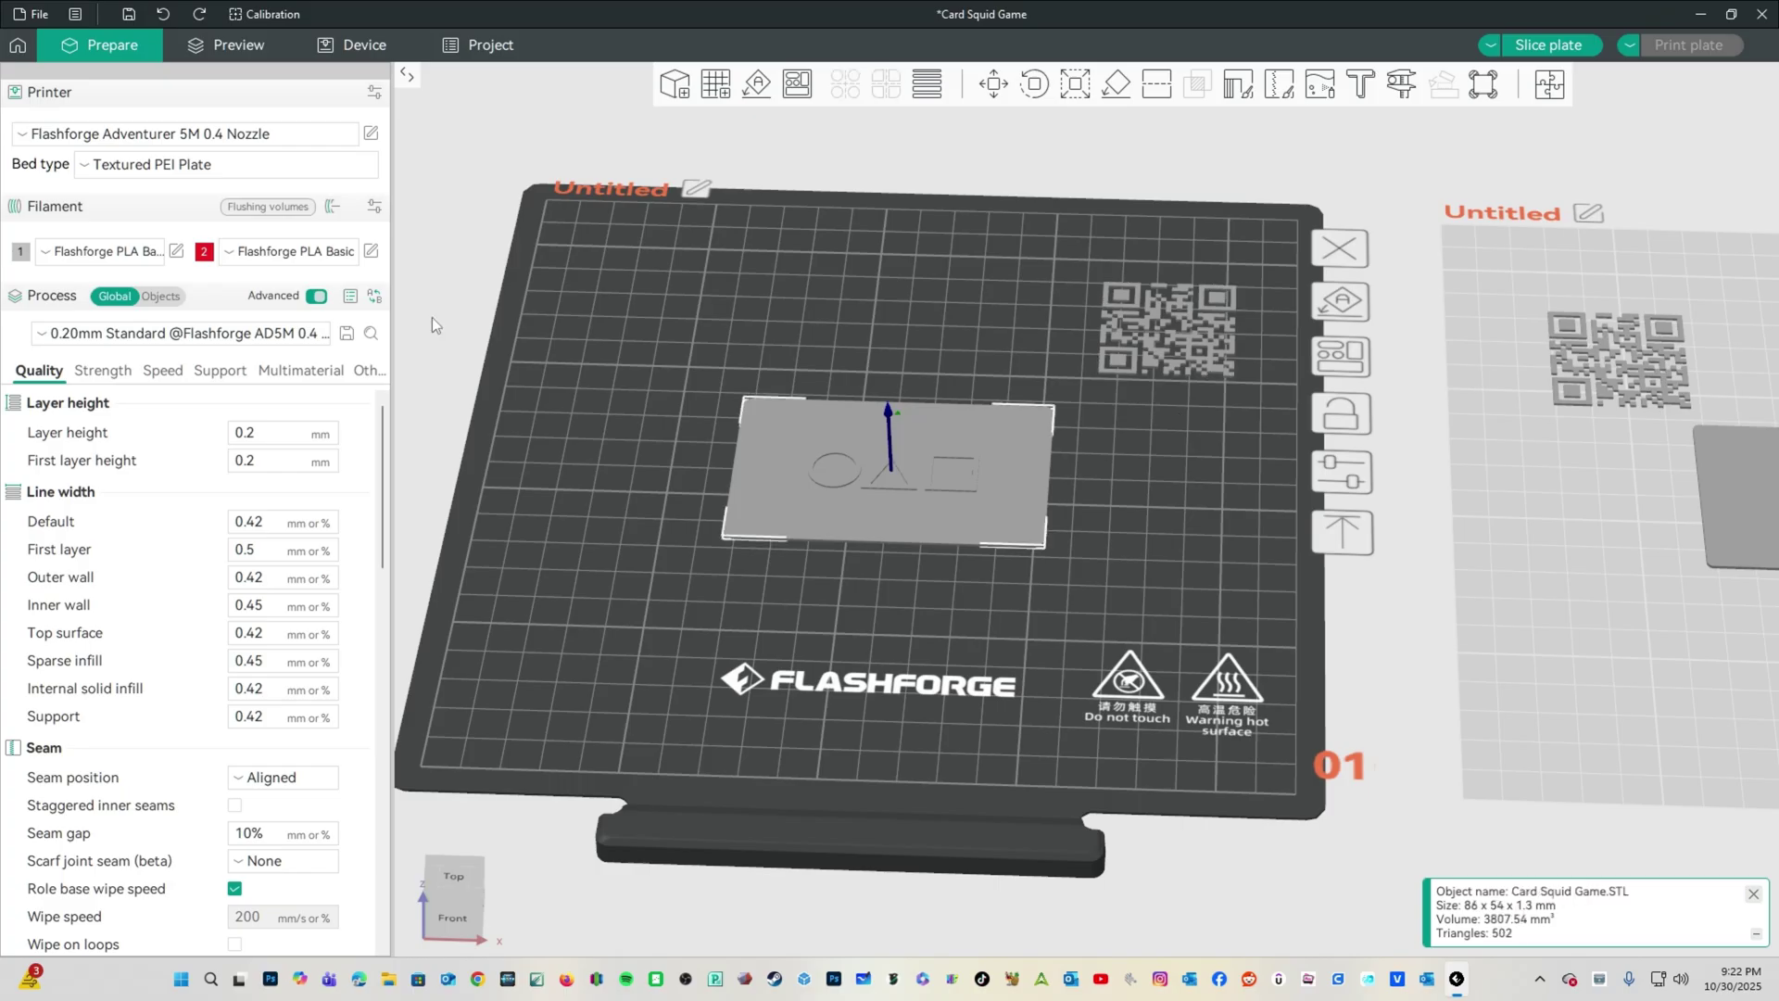
scroll(192, 251, "down", 1)
left_click(1173, 360)
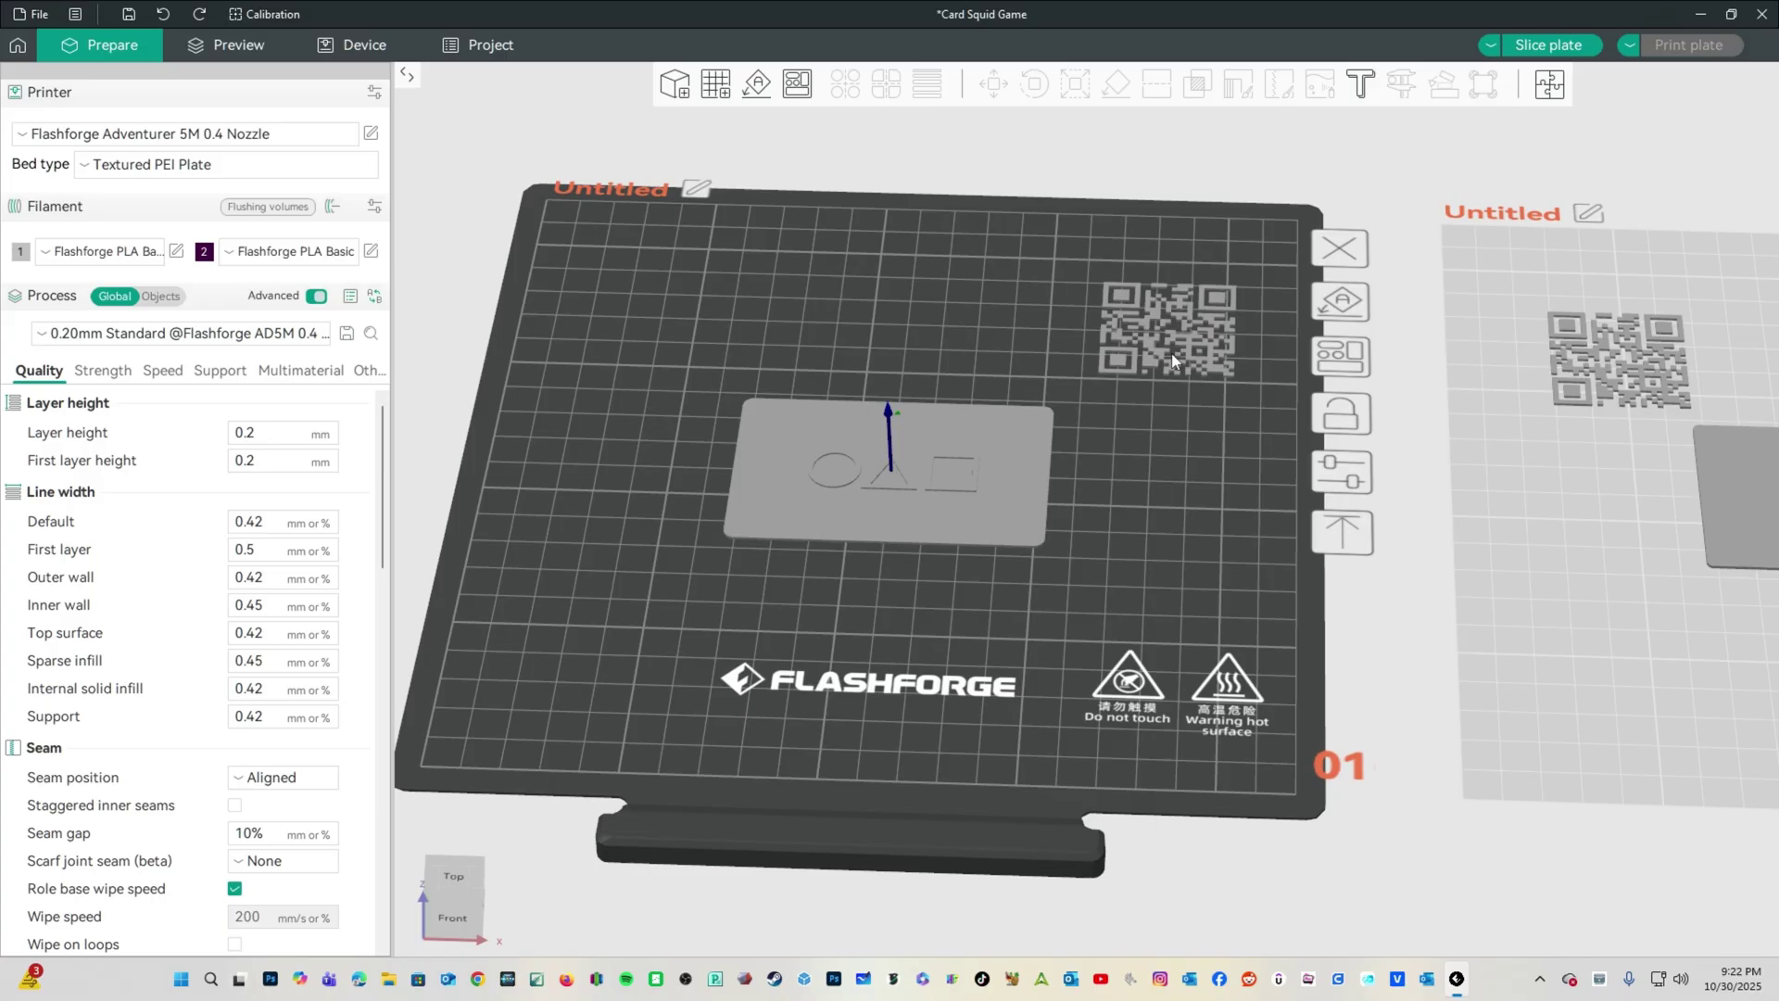
left_click(1143, 347)
key("2")
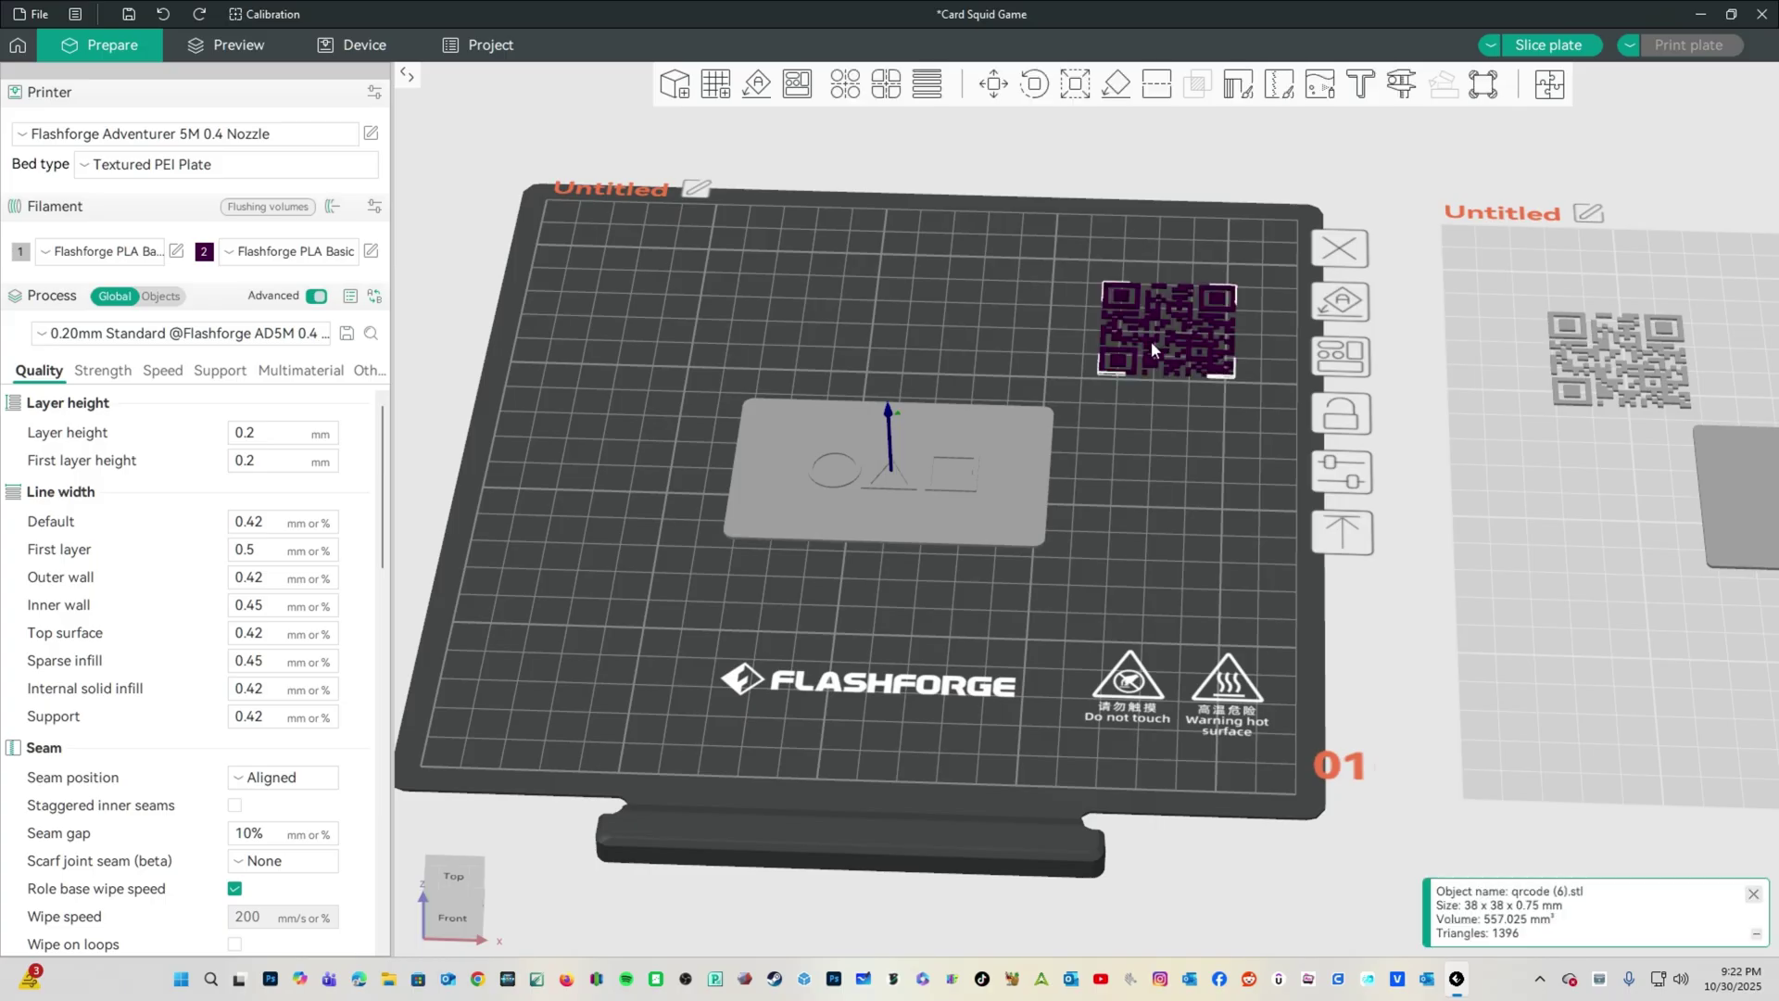
left_click_drag(1151, 341, 1134, 373)
left_click_drag(1155, 313, 797, 458)
left_click_drag(541, 532, 1187, 660)
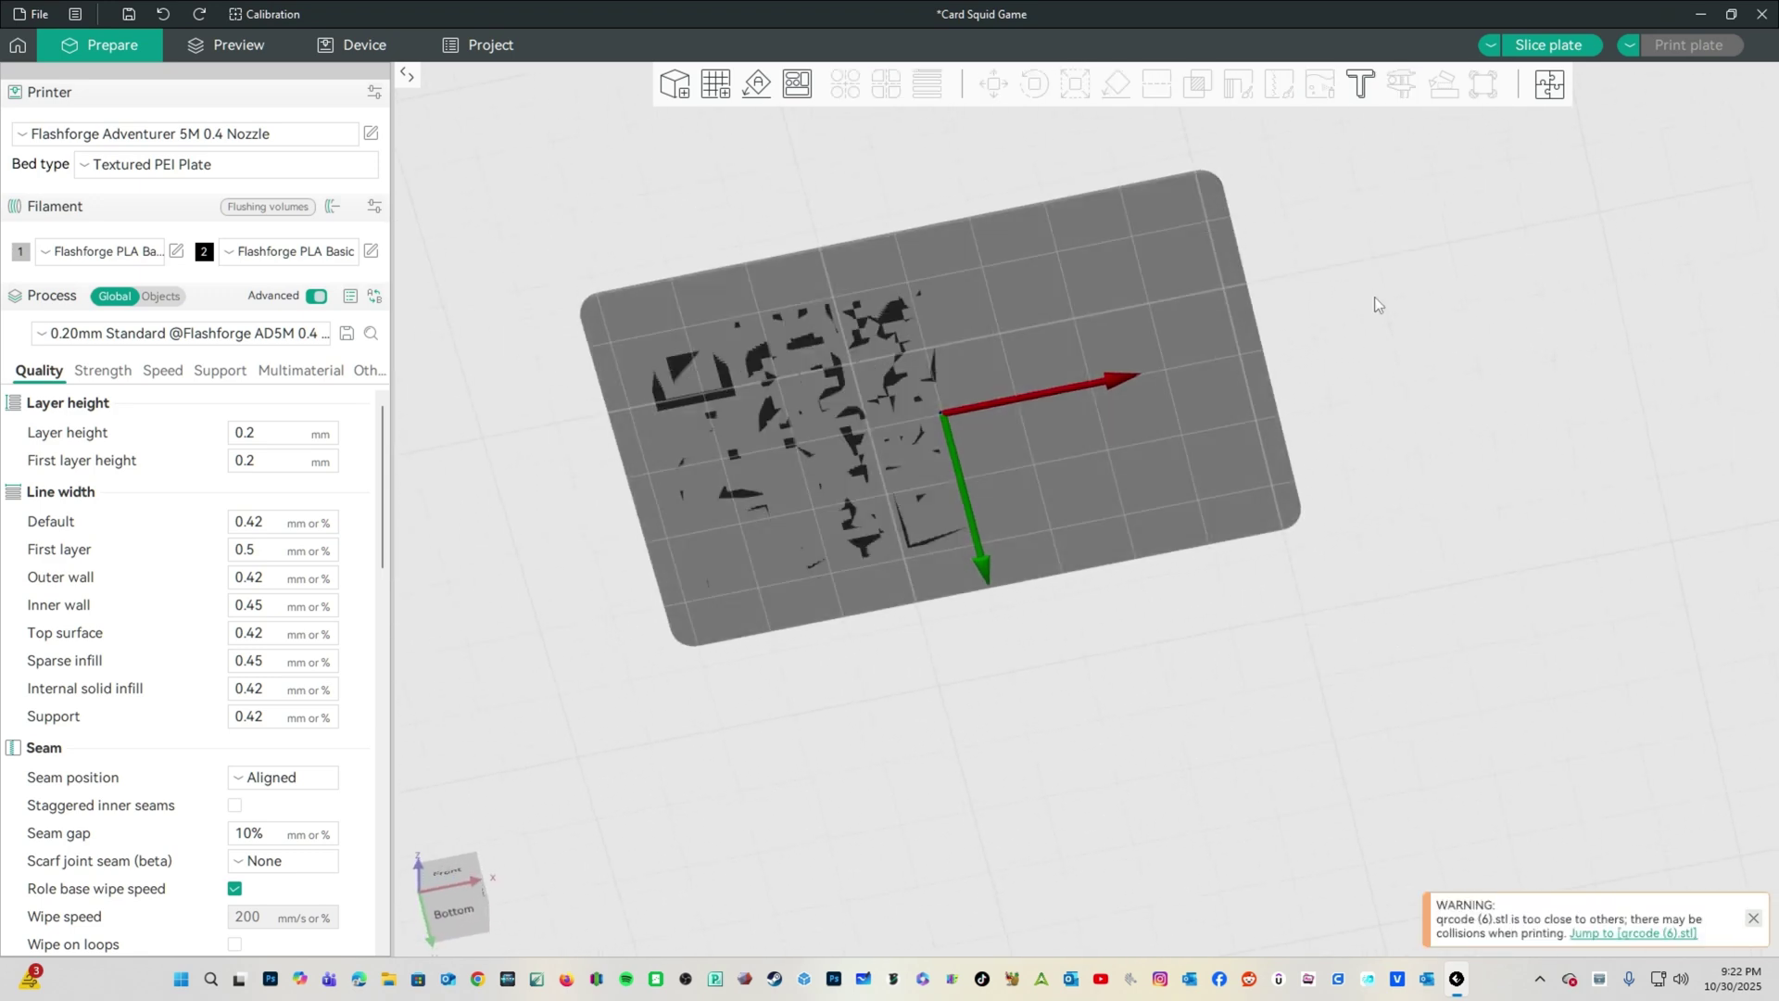
Slice plate 1 (10m39s, 5.35 g) and inspect the QR code embedded in the card's underside.
left_click(1576, 43)
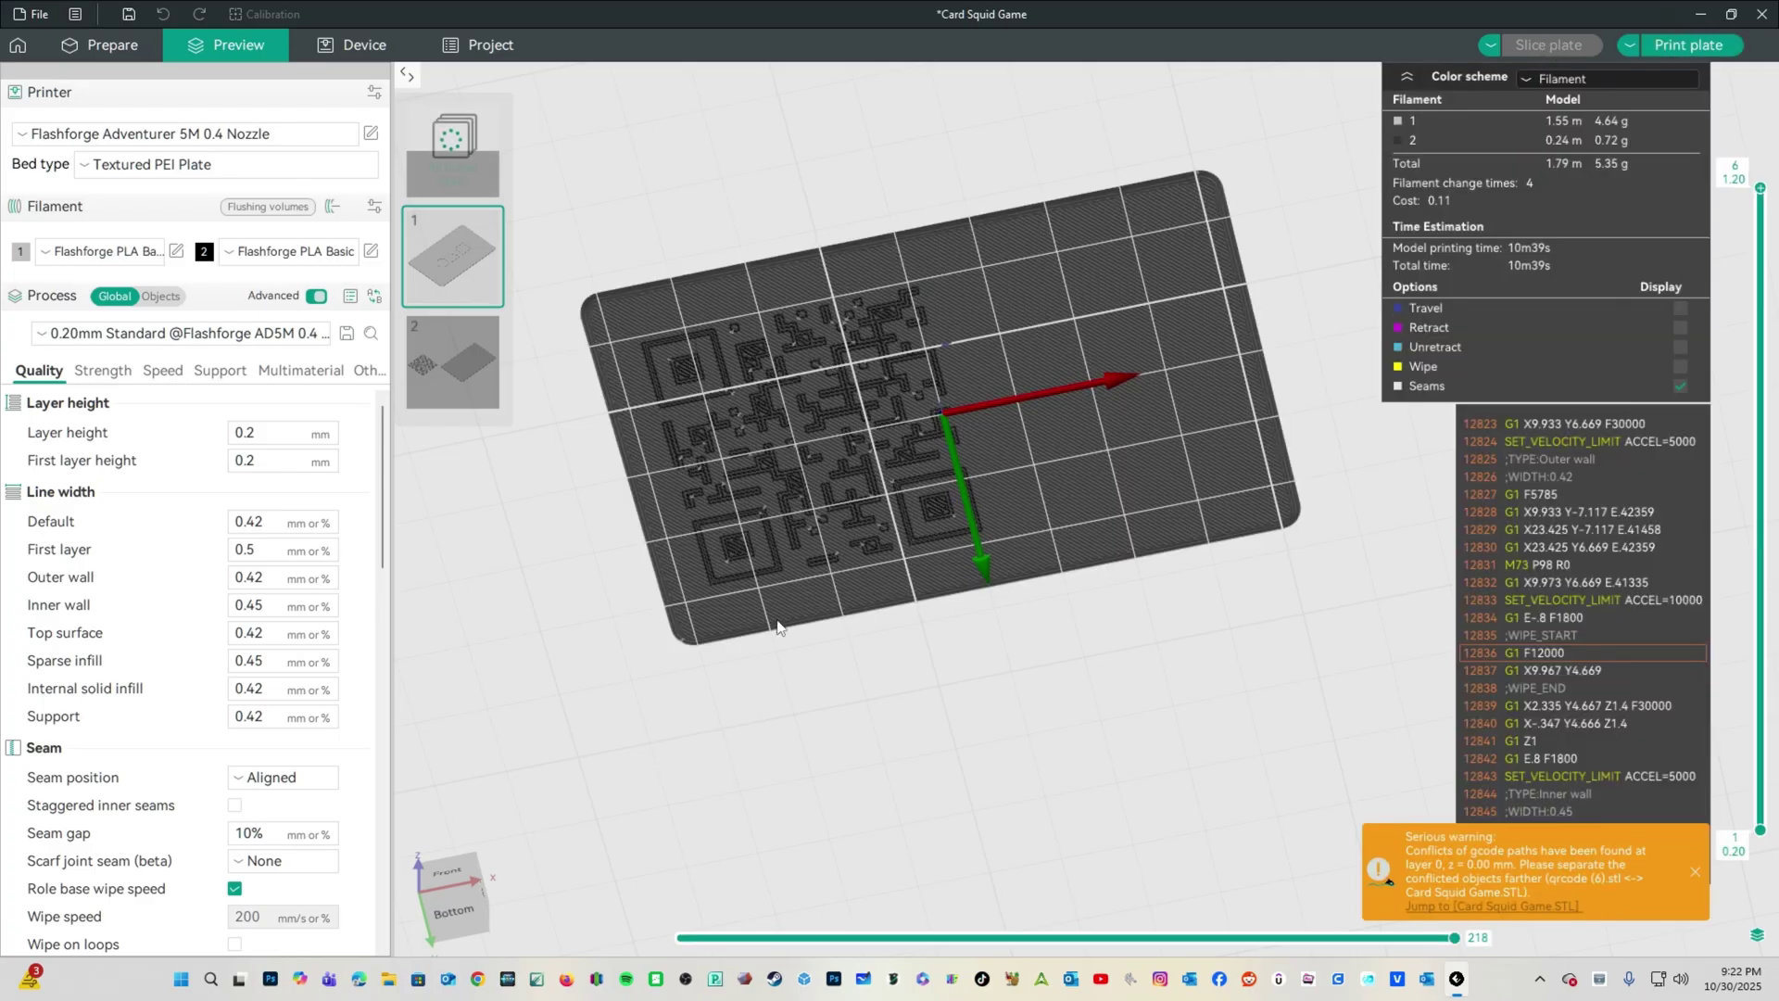
left_click_drag(779, 623, 684, 763)
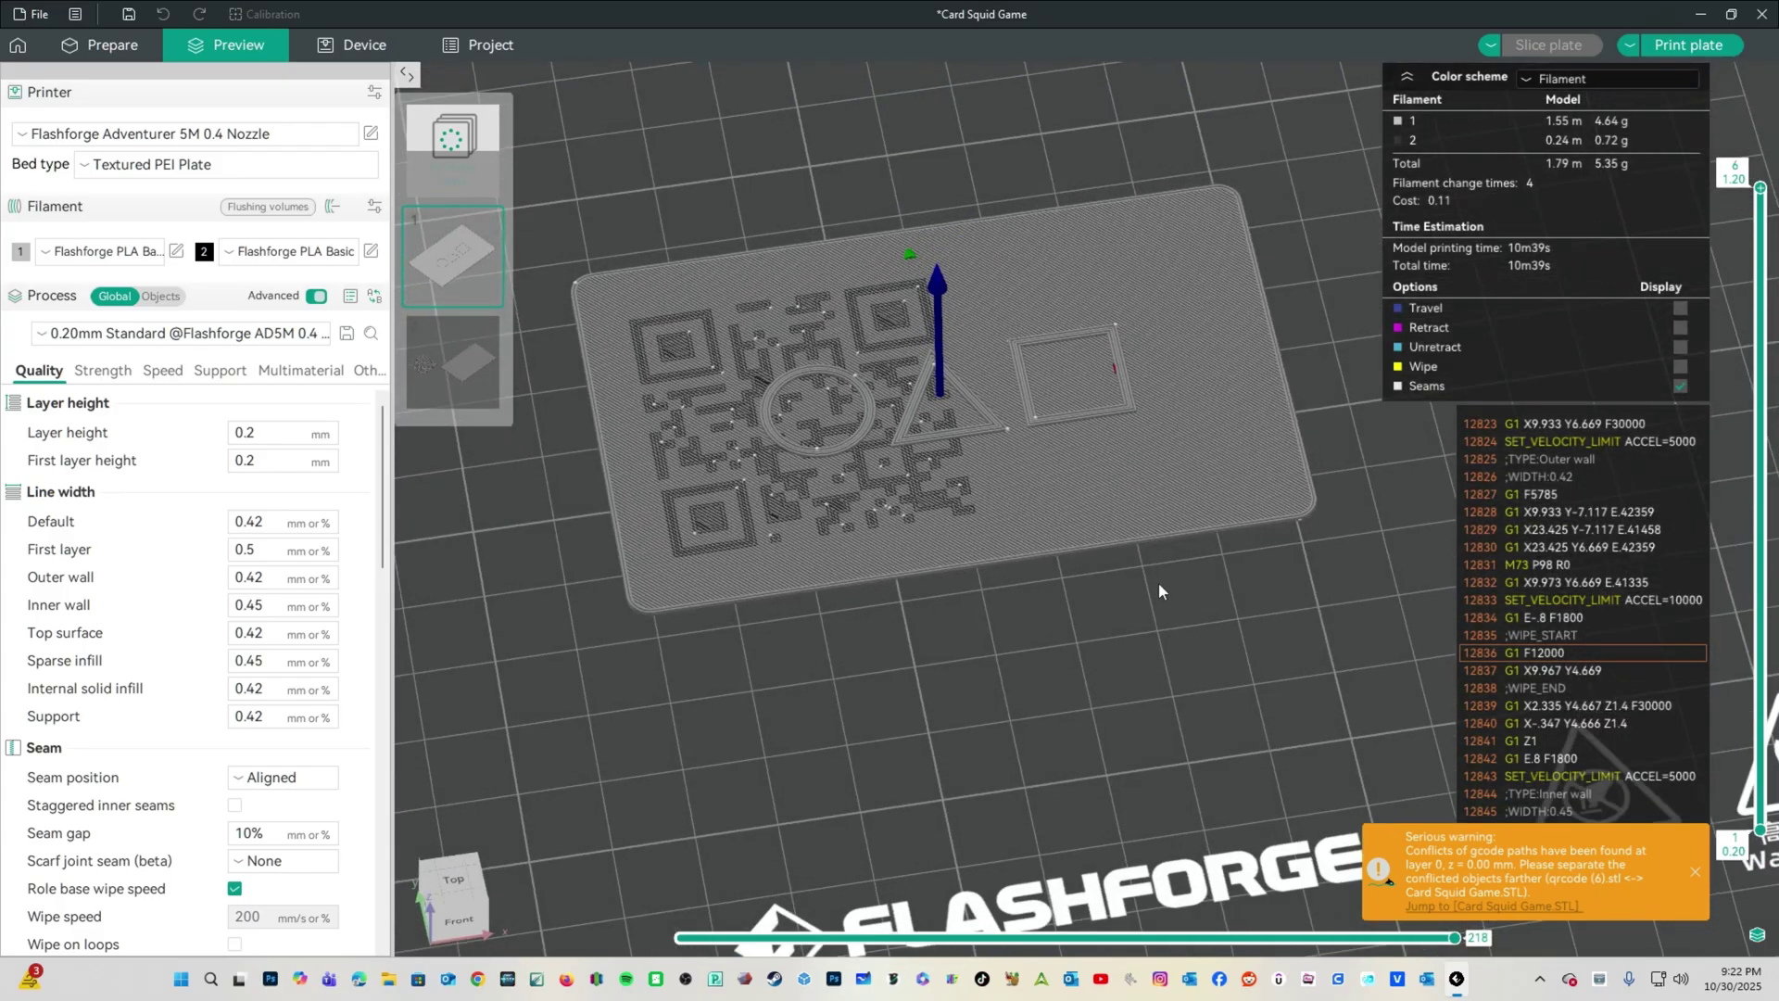
scroll(1168, 587, "down", 3)
scroll(1134, 571, "up", 3)
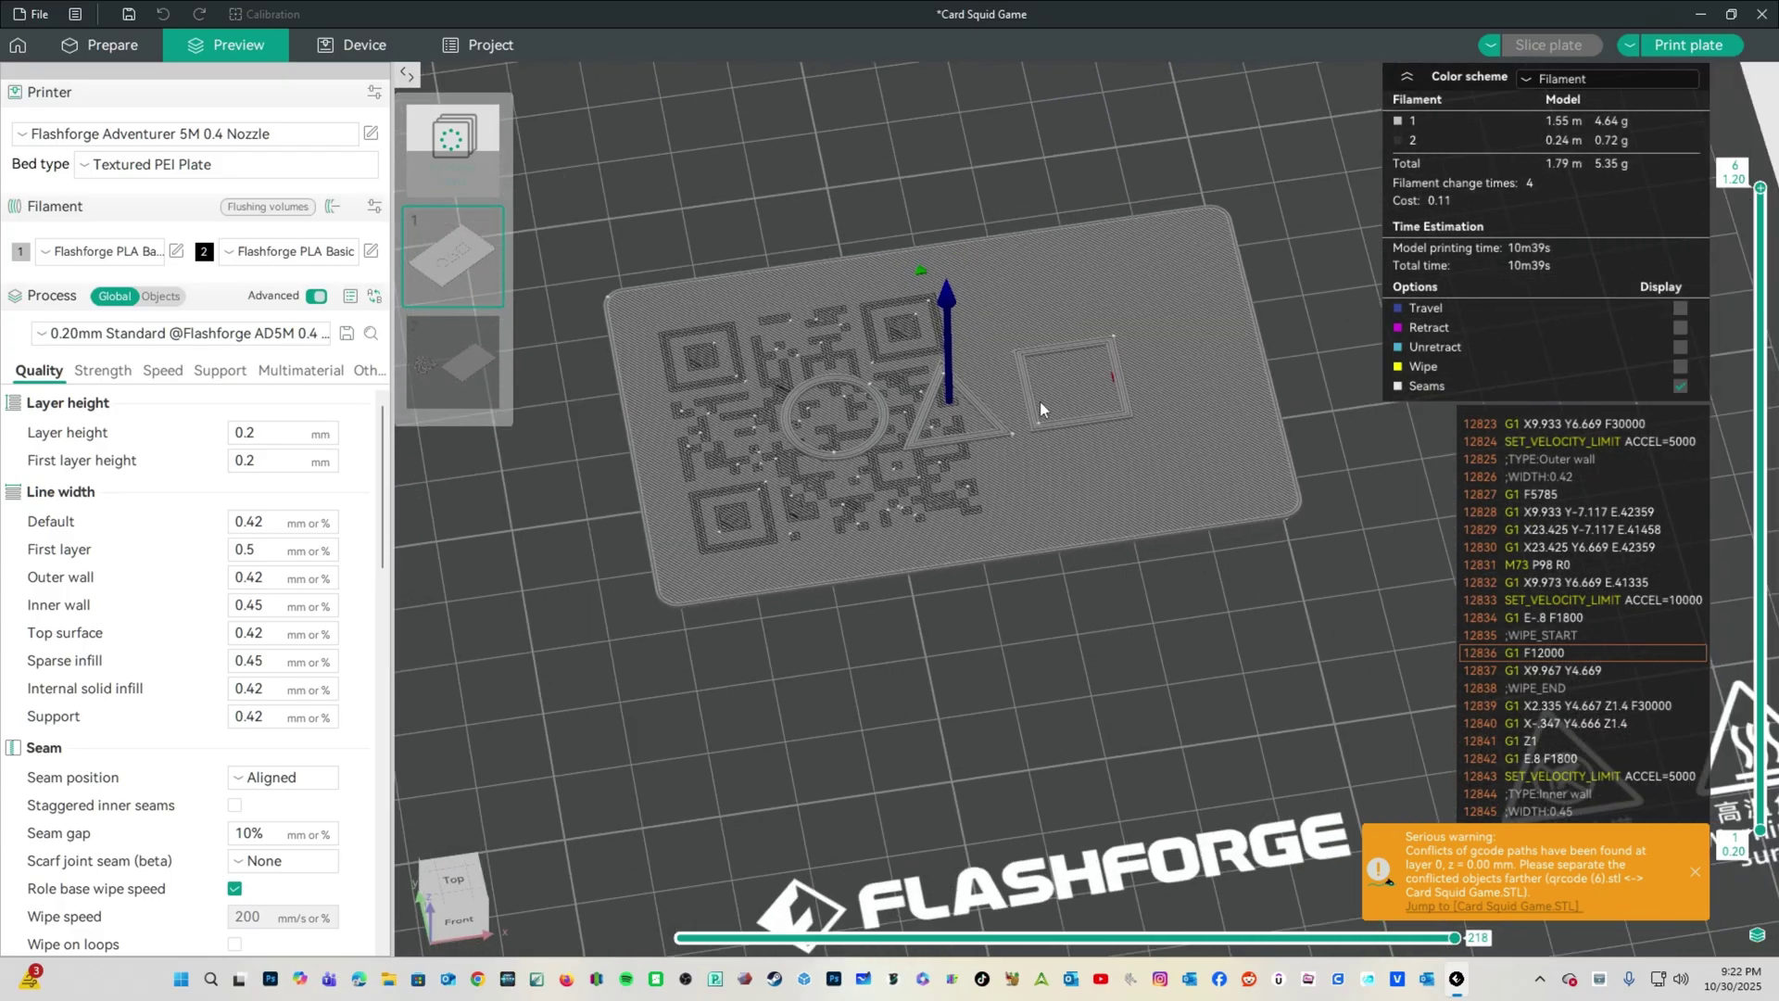
left_click(104, 45)
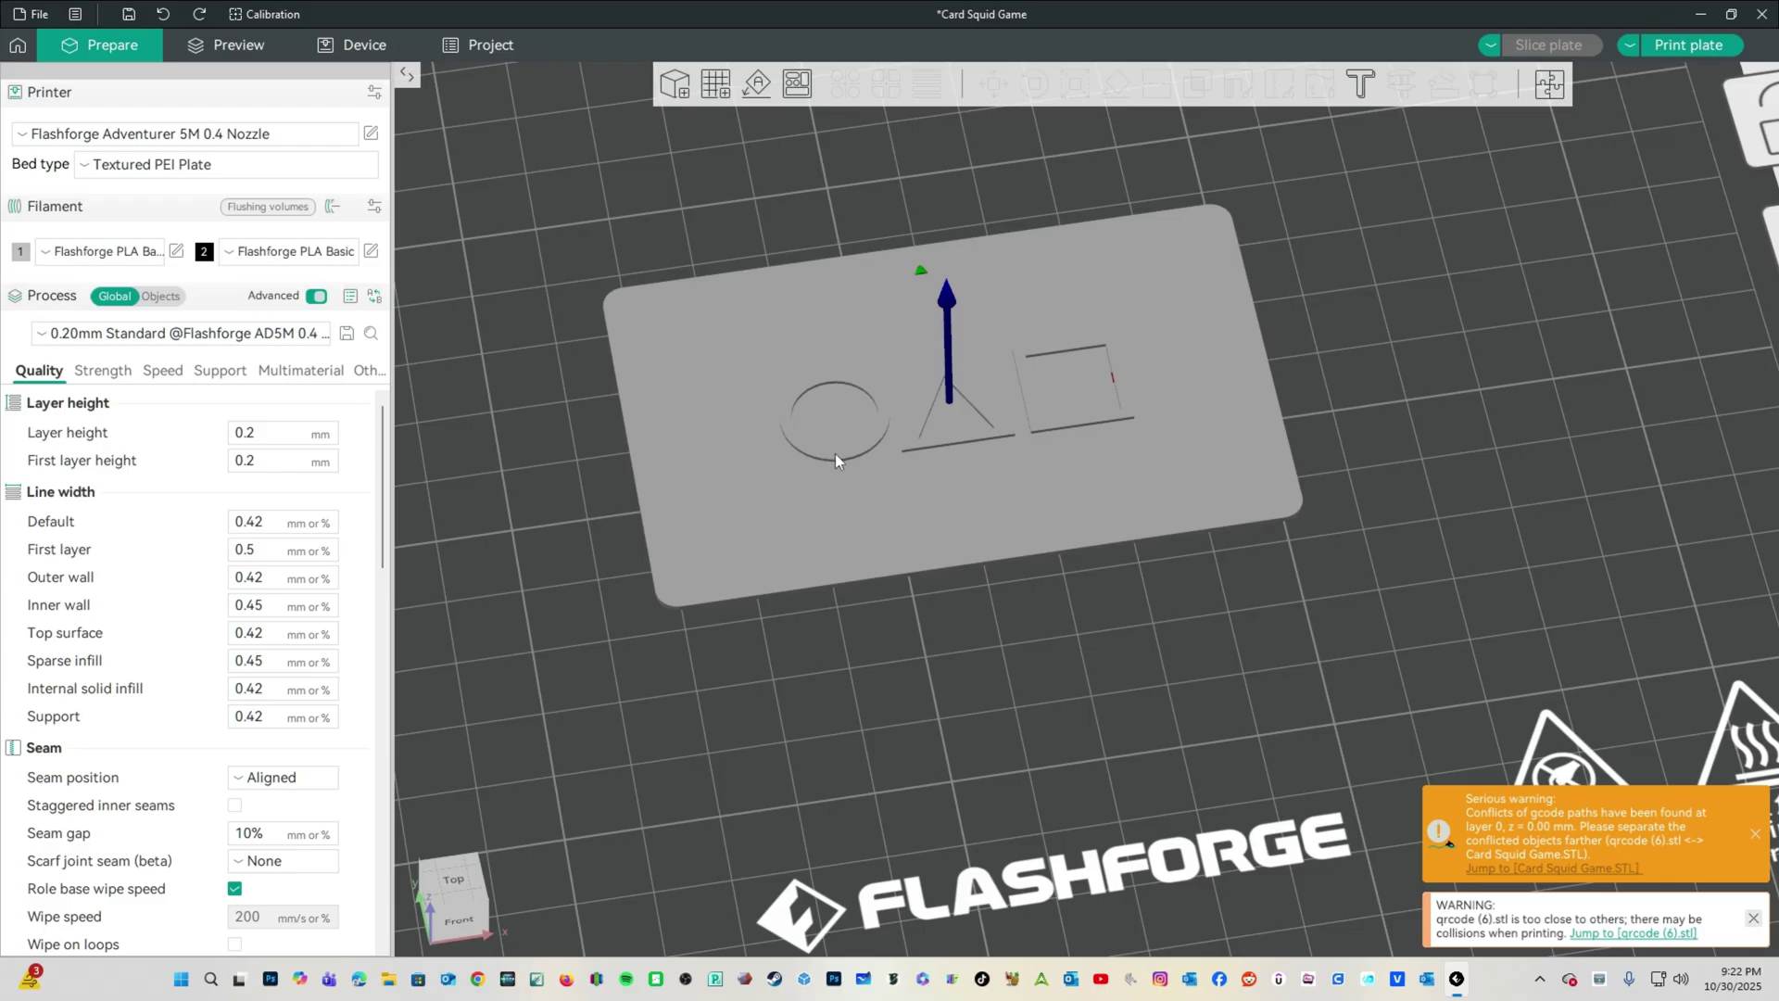
Fill-paint the card's circle, triangle and square outlines with filament 2.
left_click(836, 461)
left_click(1319, 84)
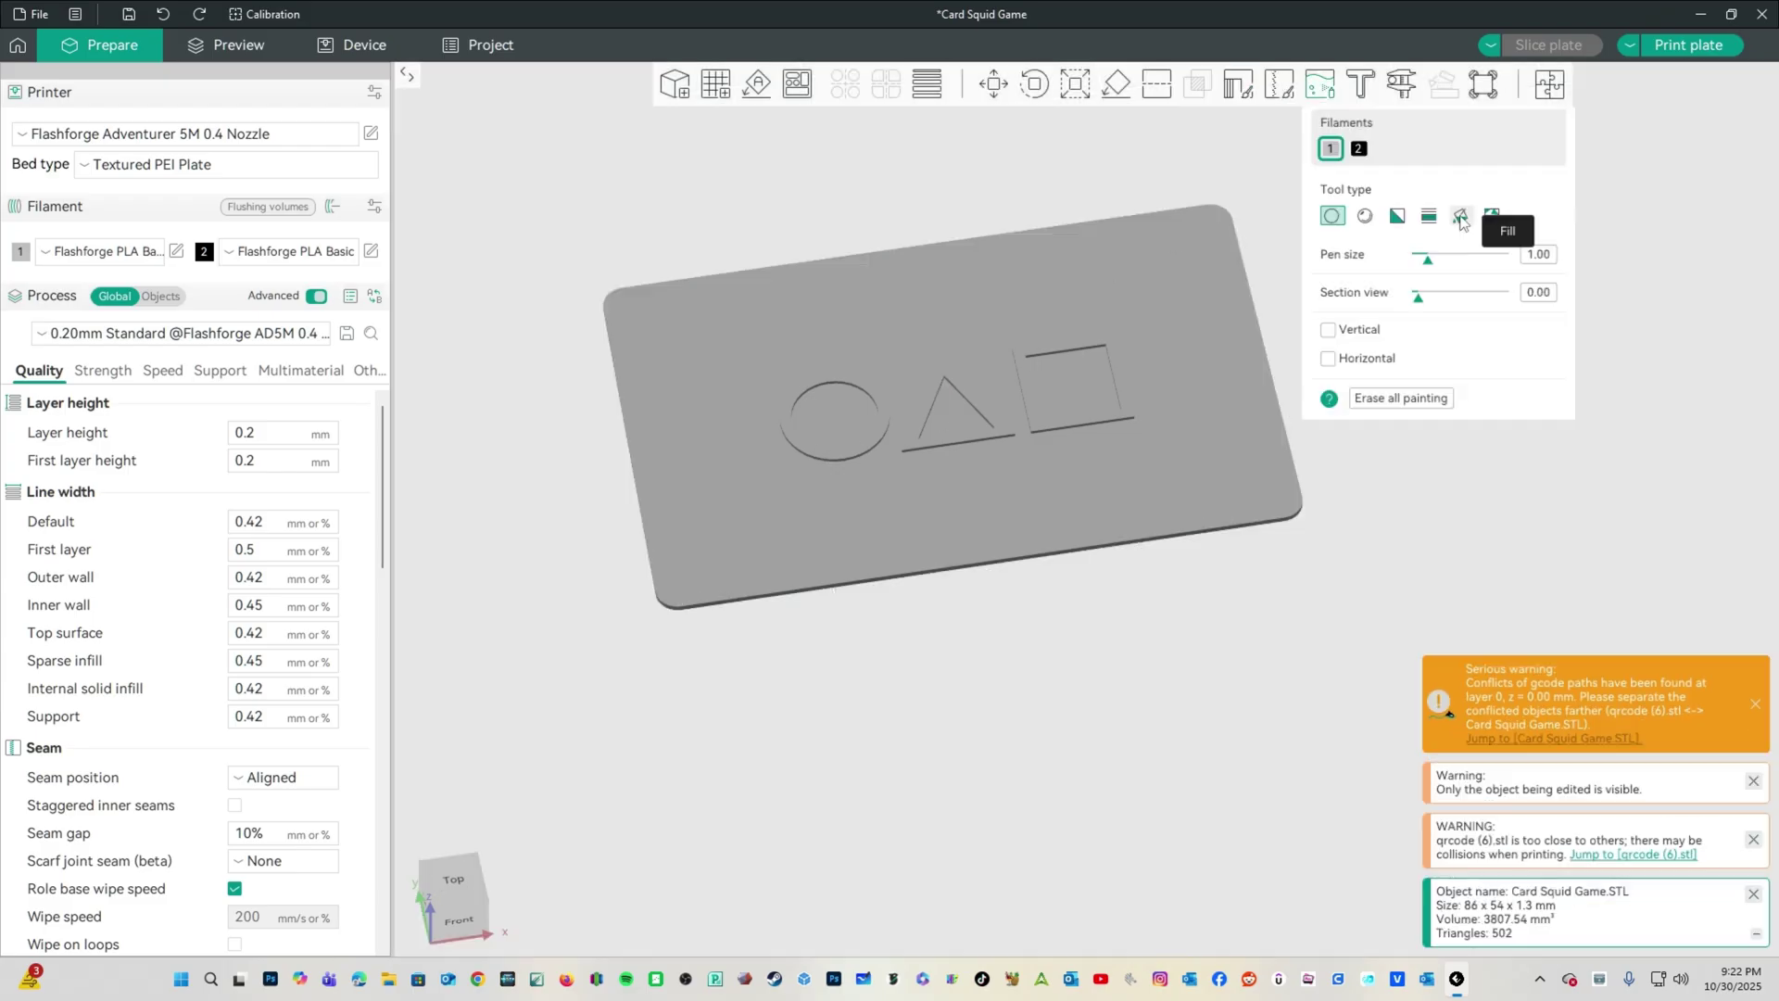
left_click(1461, 215)
left_click(1359, 148)
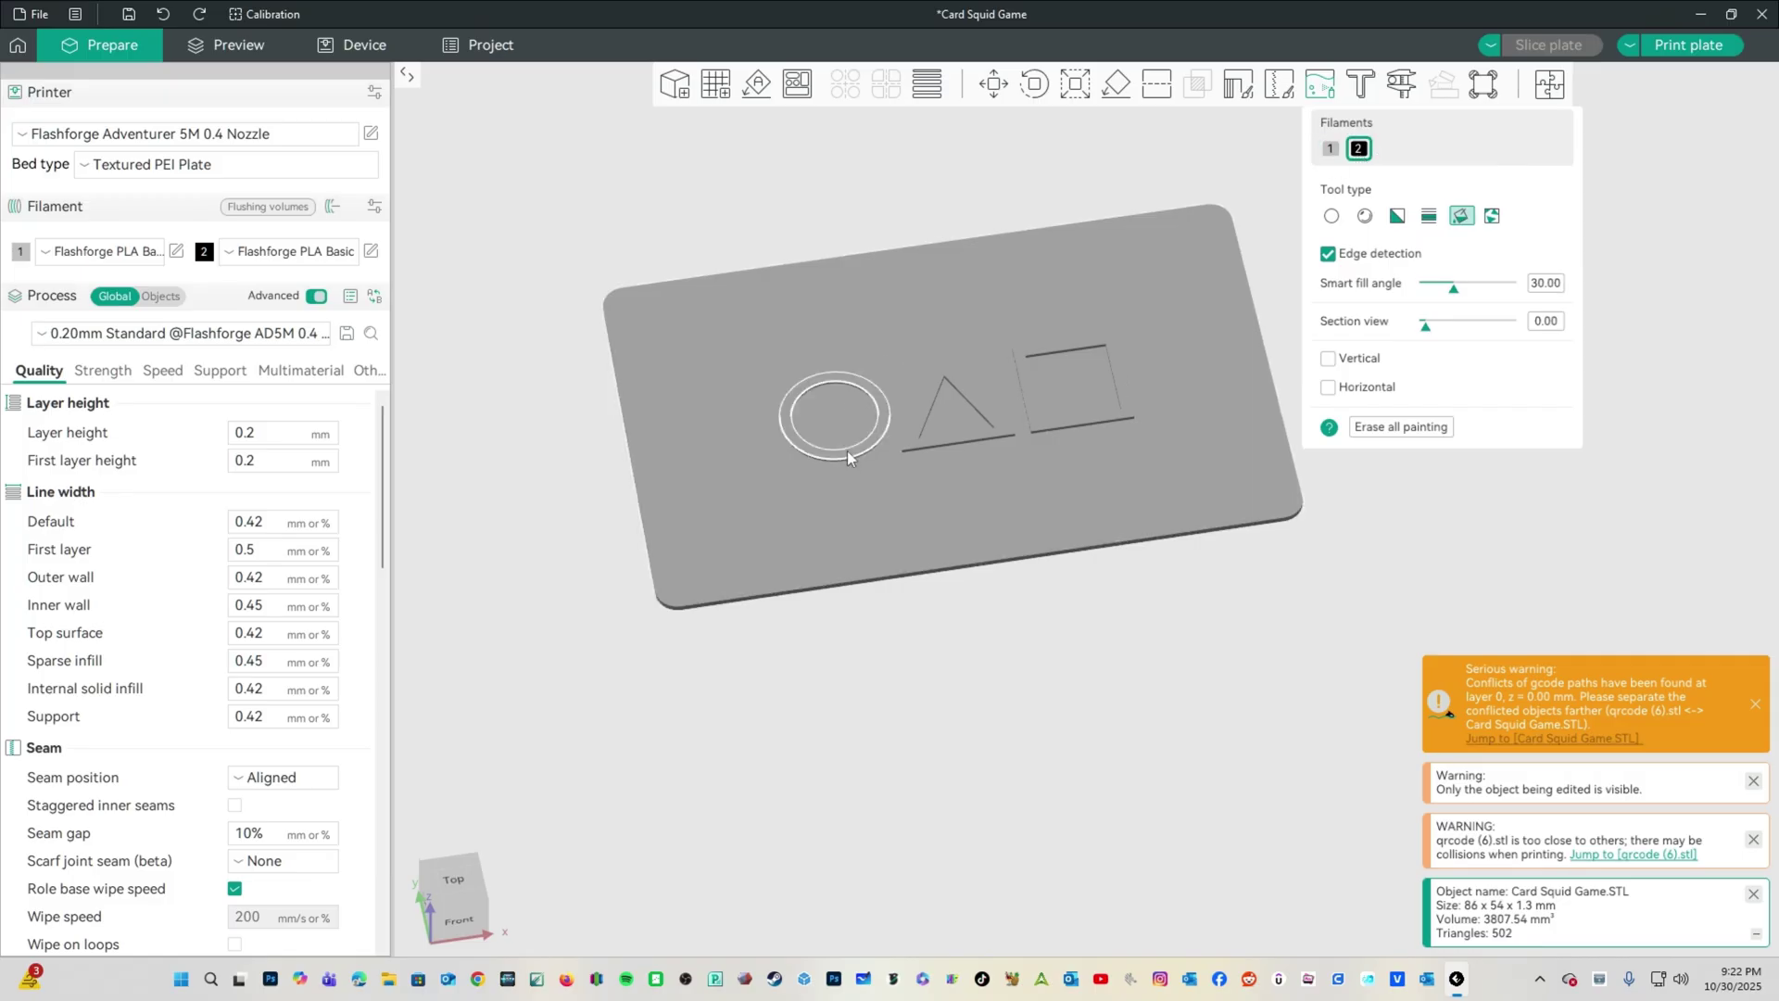
left_click(847, 452)
left_click(911, 441)
left_click(1028, 426)
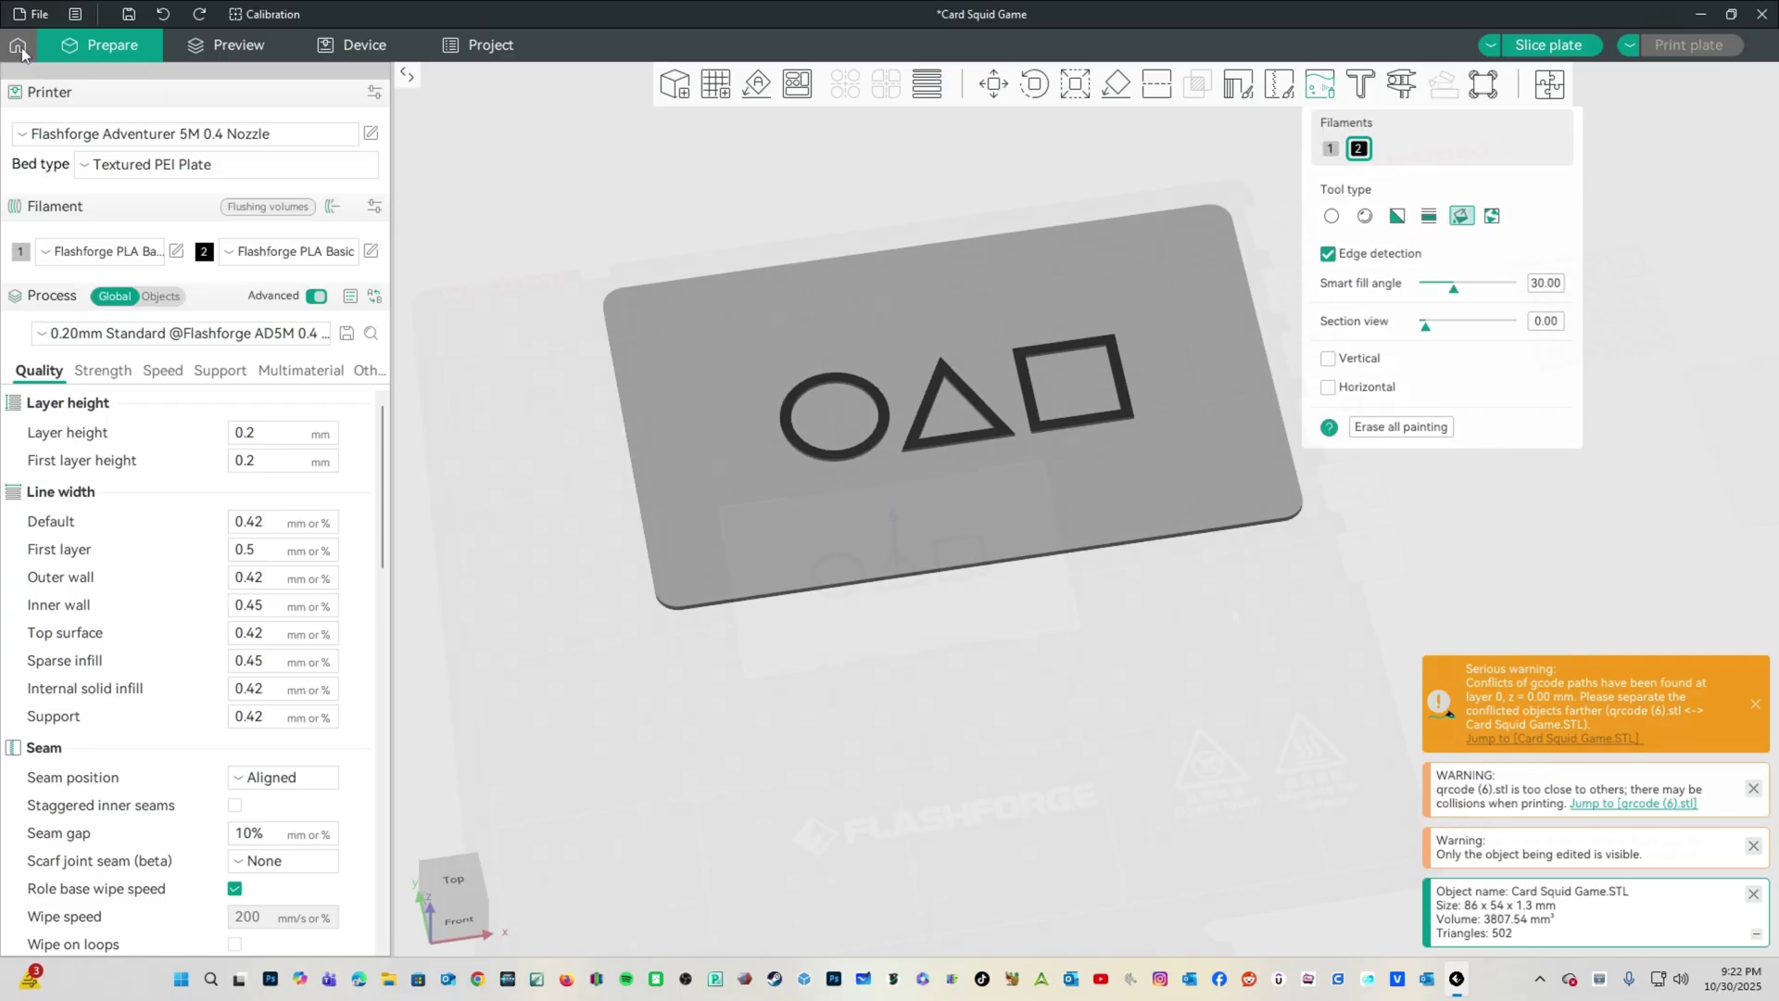
key("Escape")
Make plate 2 the active plate and orbit to inspect it from below and above.
scroll(1138, 574, "up", 4)
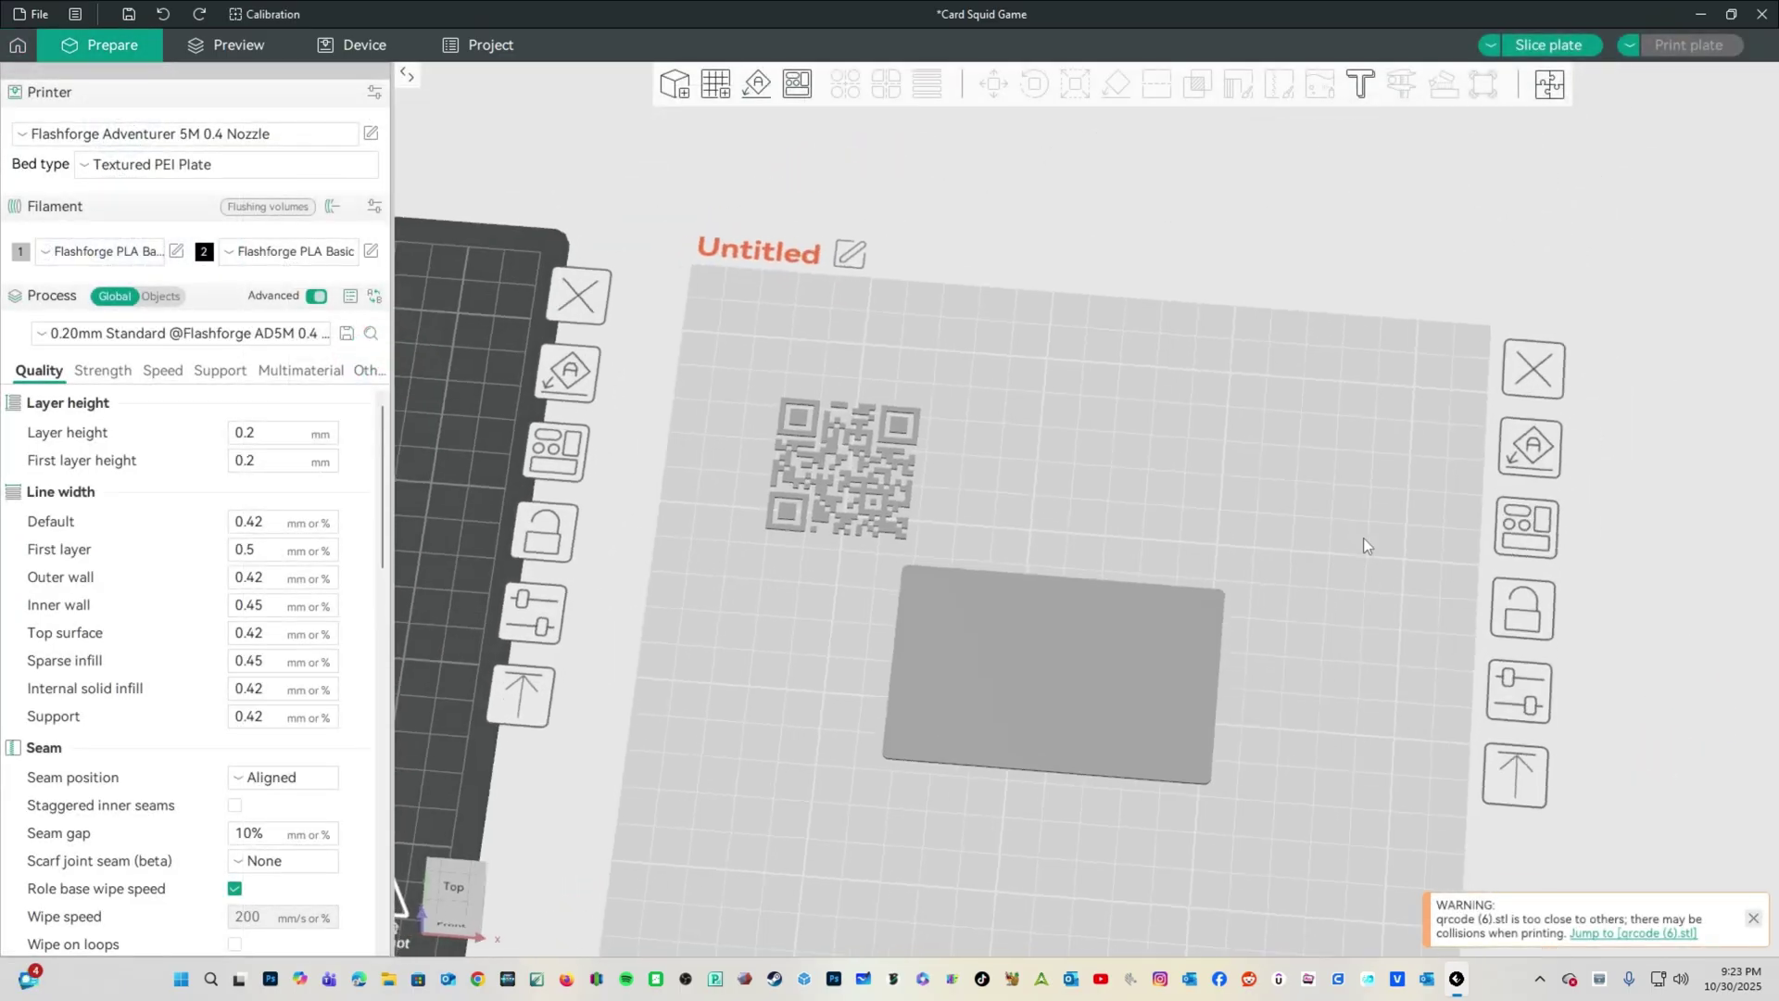
left_click(915, 697)
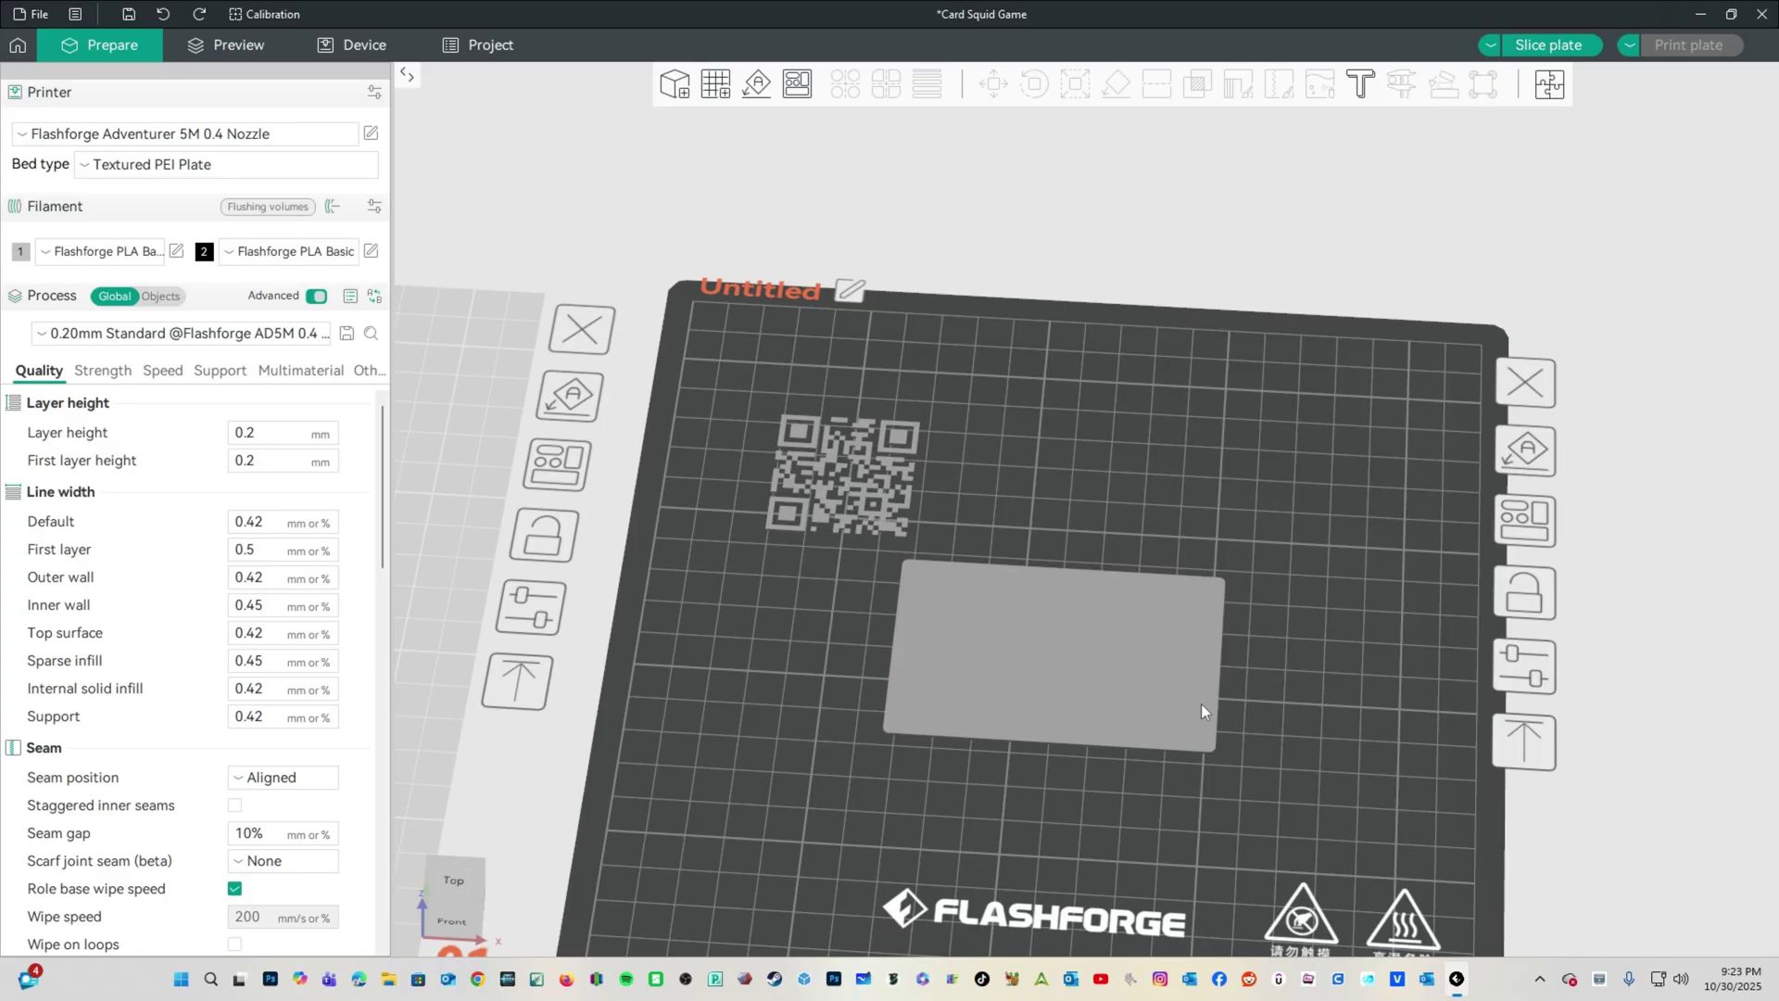
left_click_drag(1326, 748, 1182, 476)
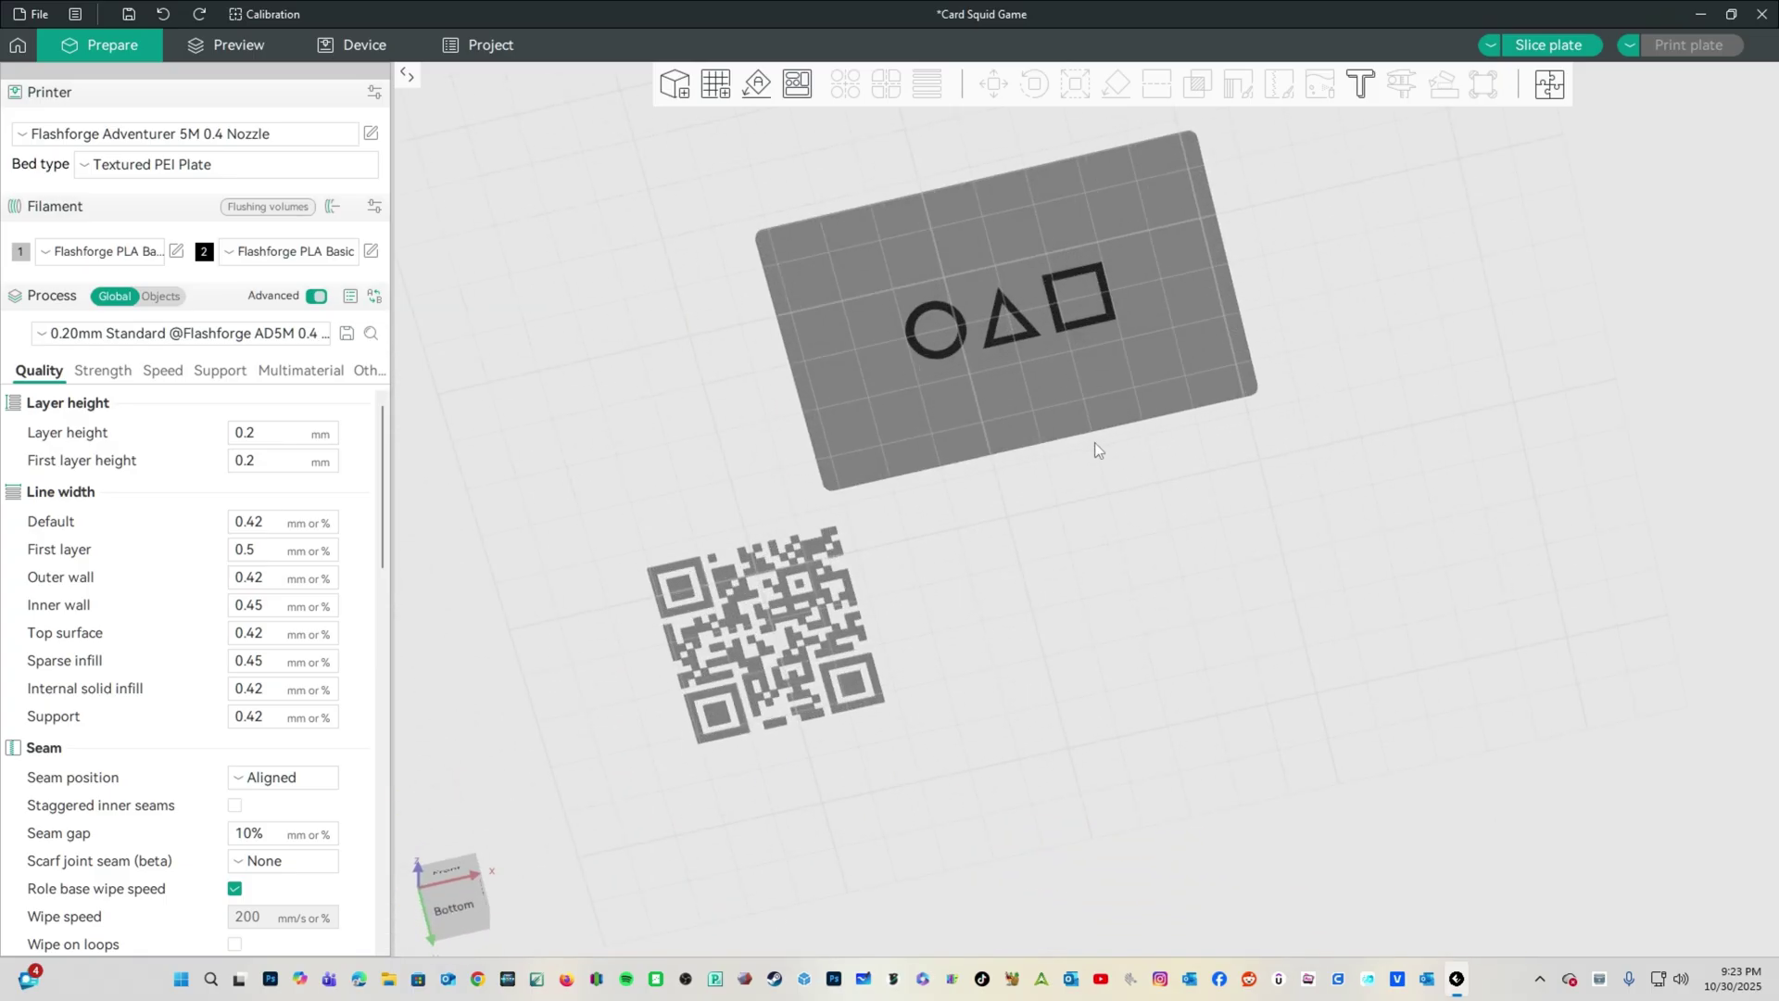
left_click_drag(1093, 442, 1418, 550)
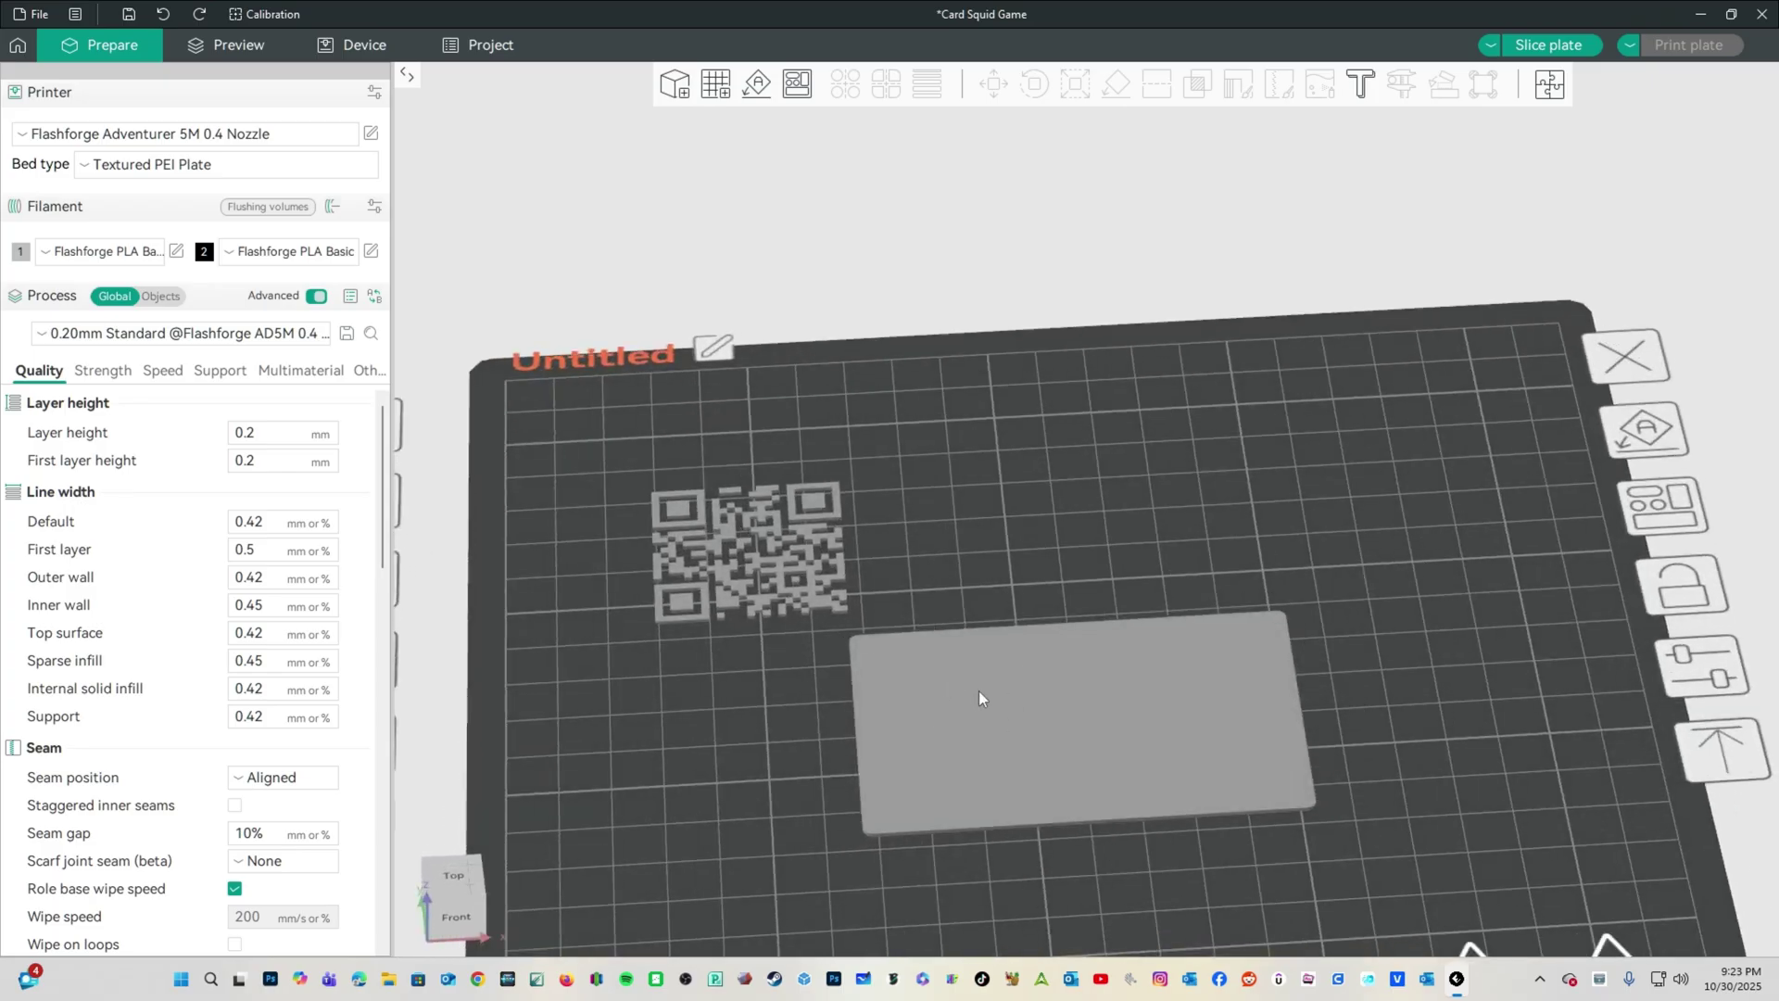
Move plate 2's QR code onto the card so it sits in the card's base.
left_click_drag(779, 607, 971, 748)
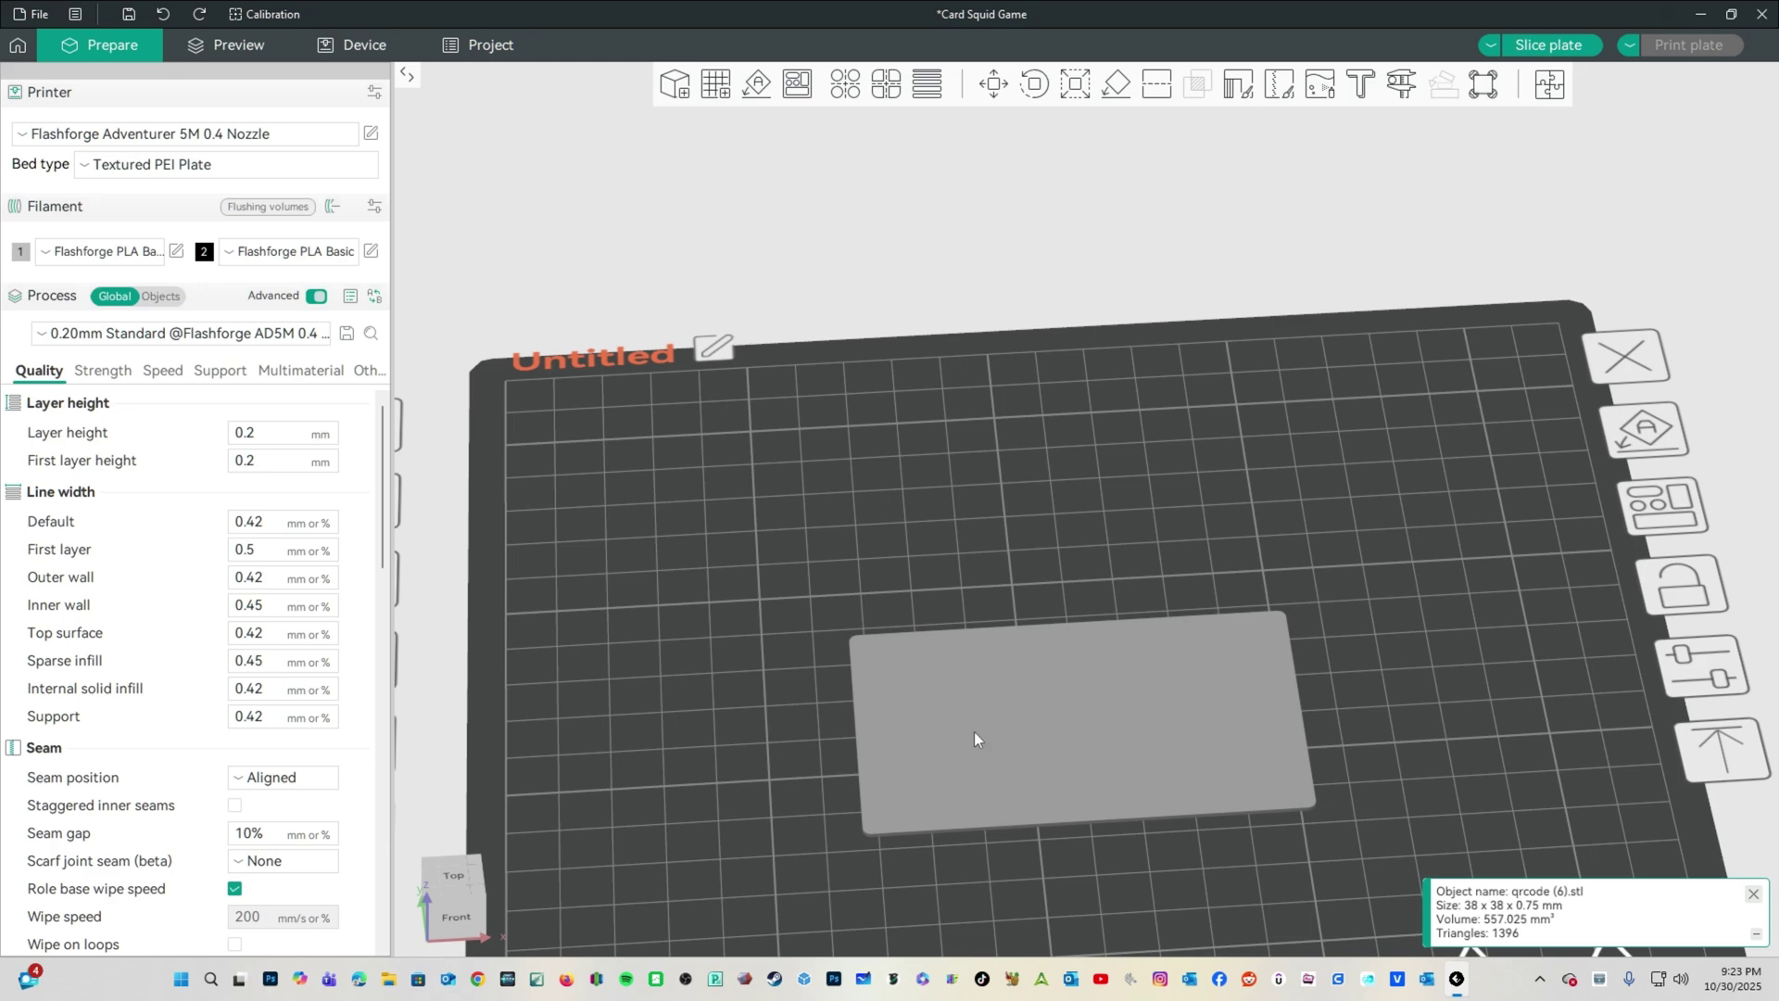
left_click(993, 84)
left_click_drag(1297, 463, 1086, 654)
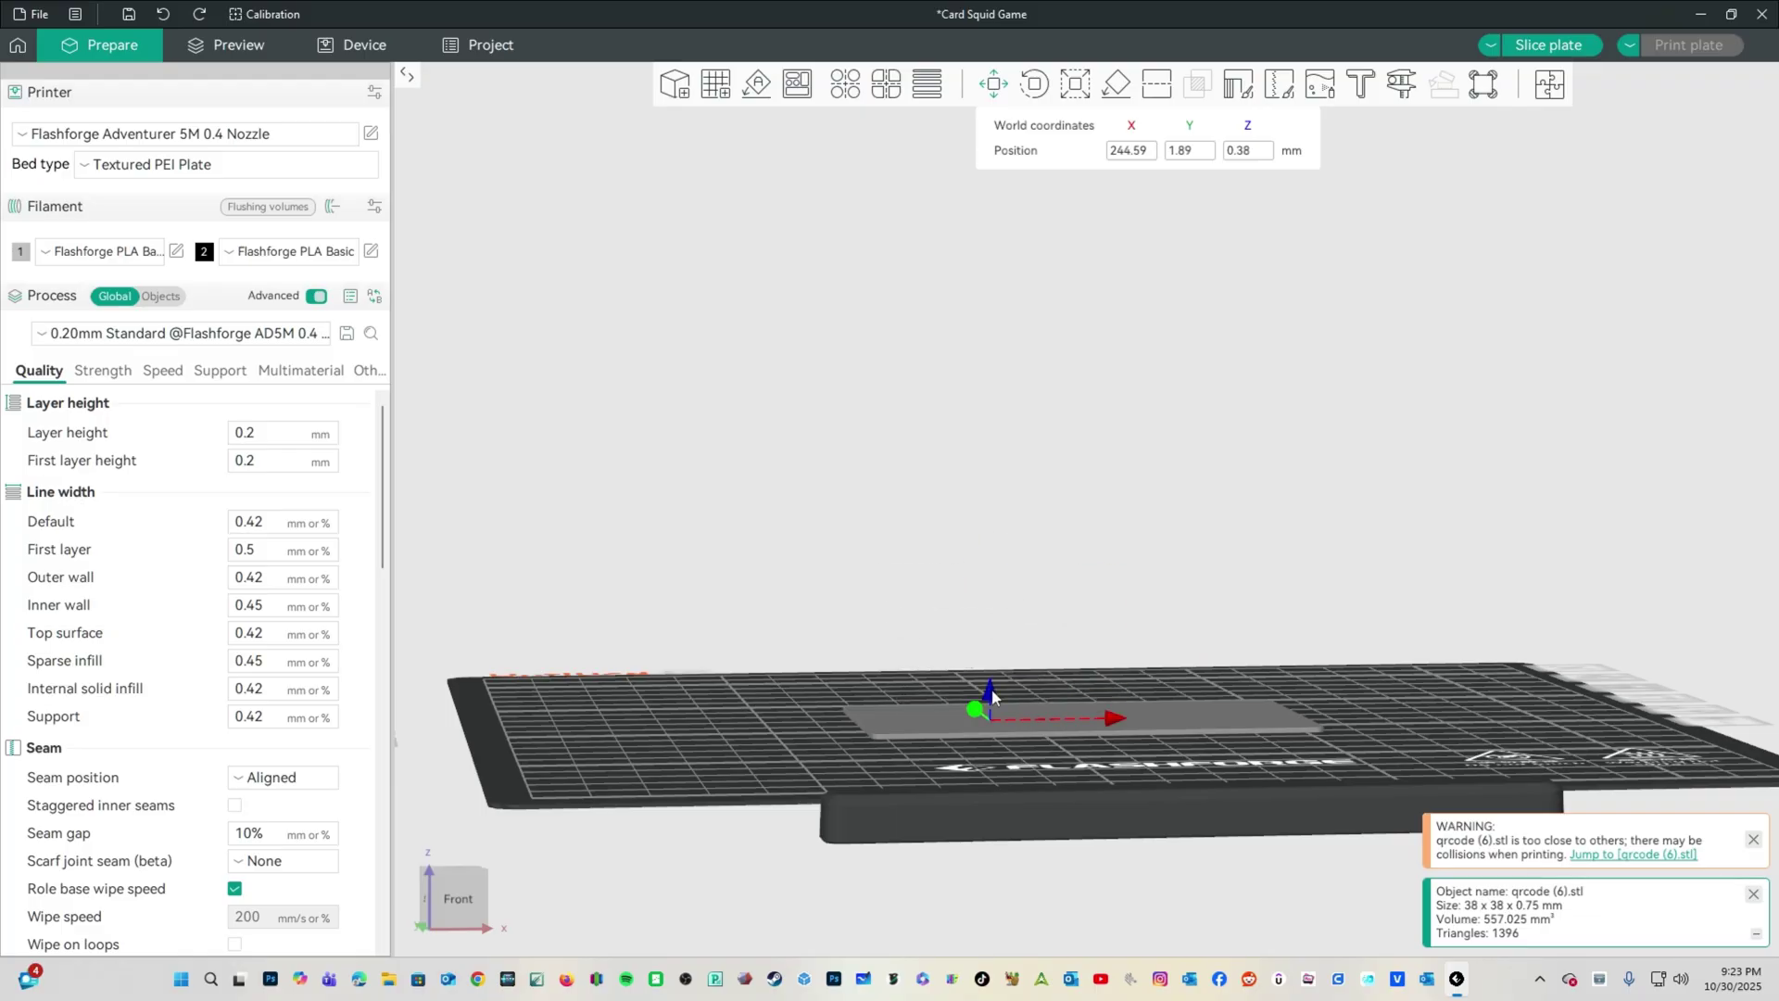
left_click_drag(1014, 545, 702, 595)
left_click(702, 595)
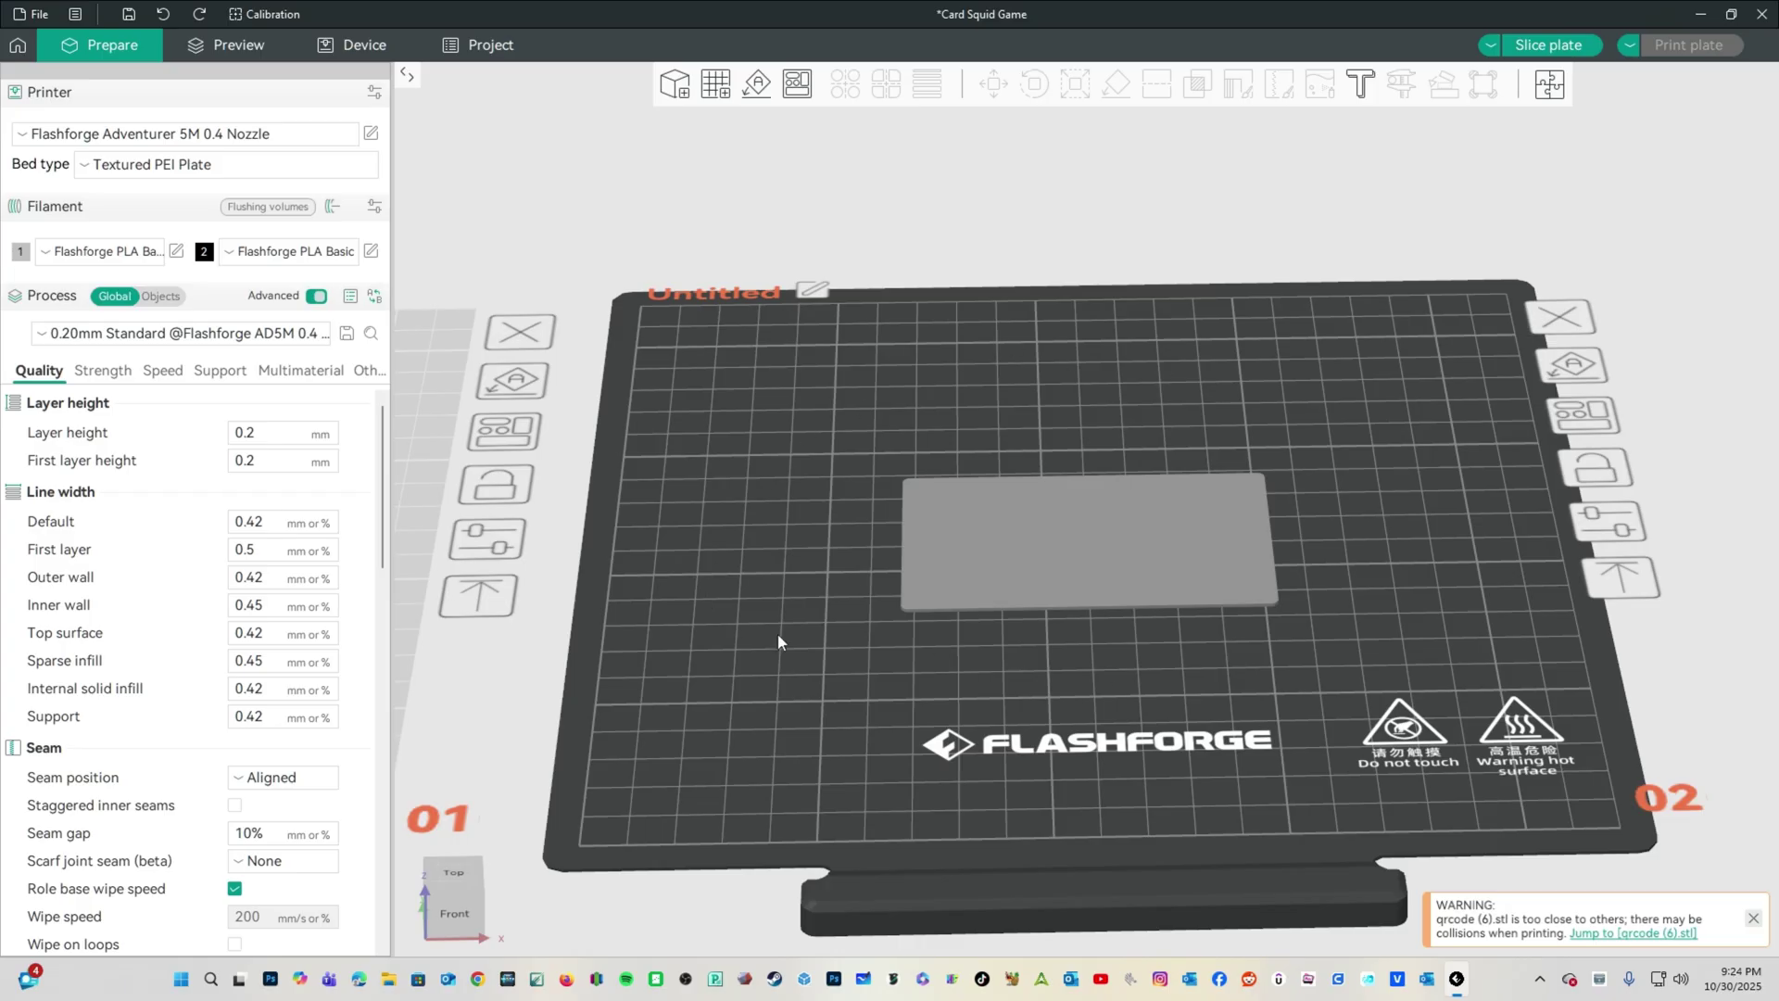
Switch the sidebar to the Objects list, dismiss the collision warning and select Plate 2.
left_click(157, 299)
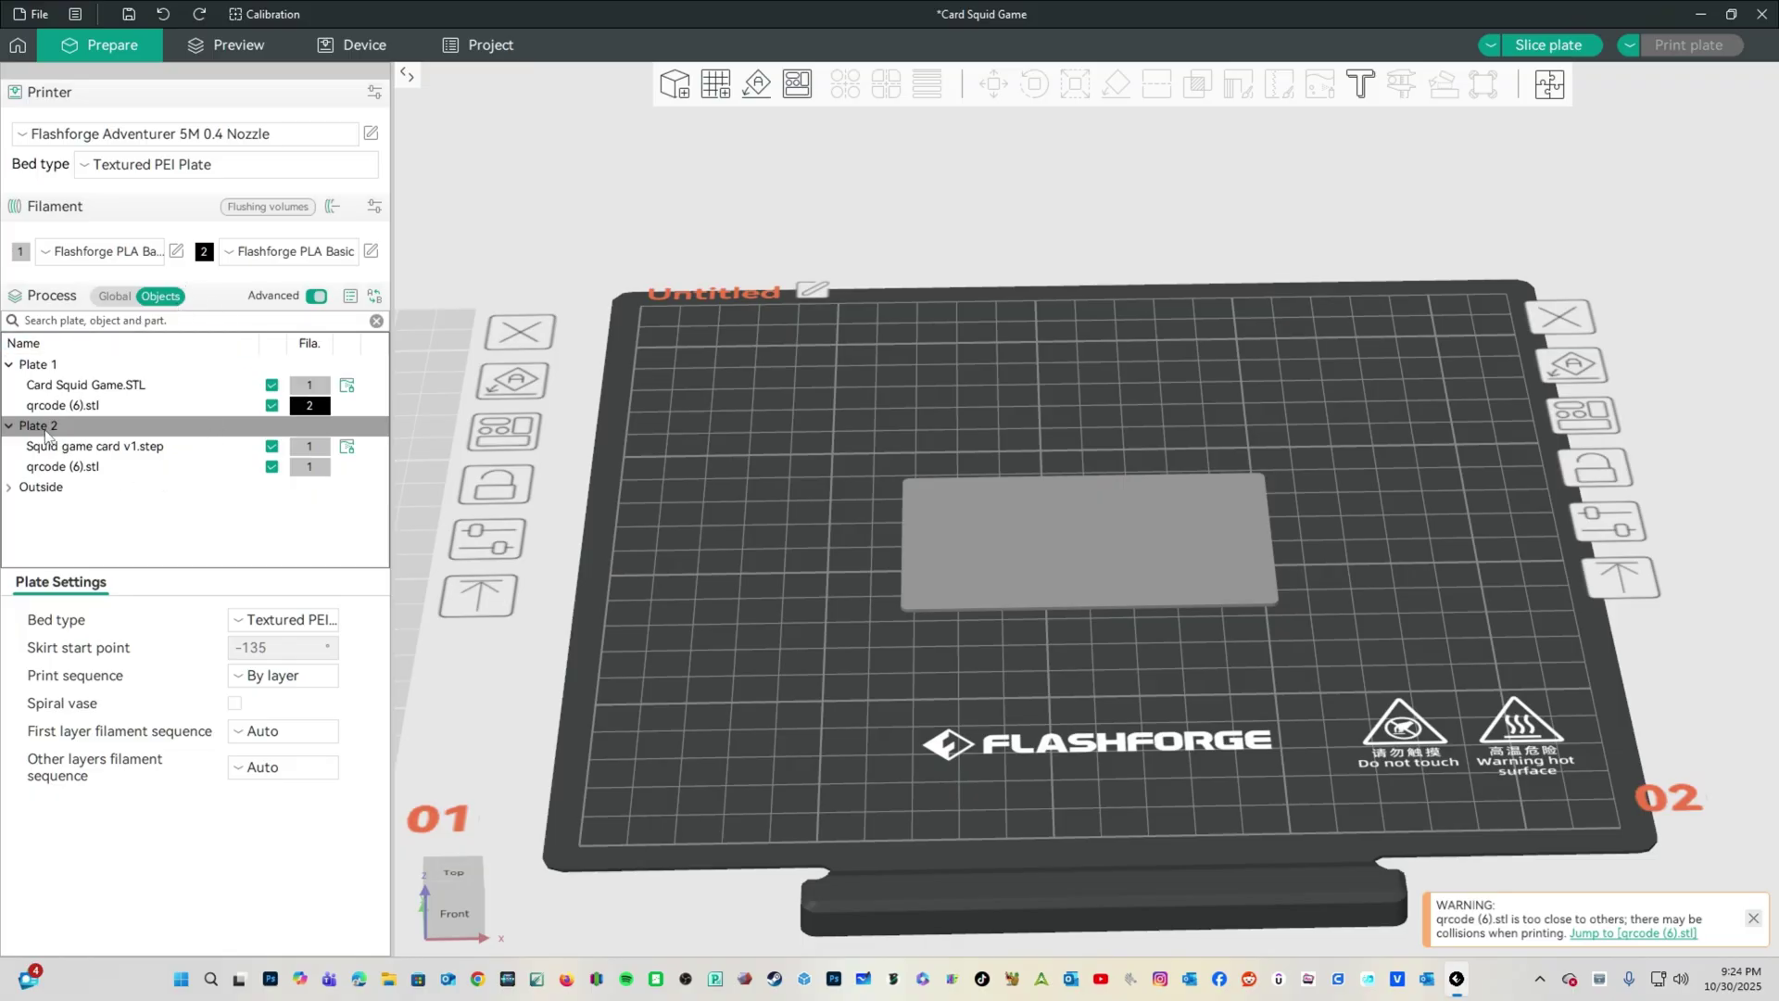
left_click(1753, 917)
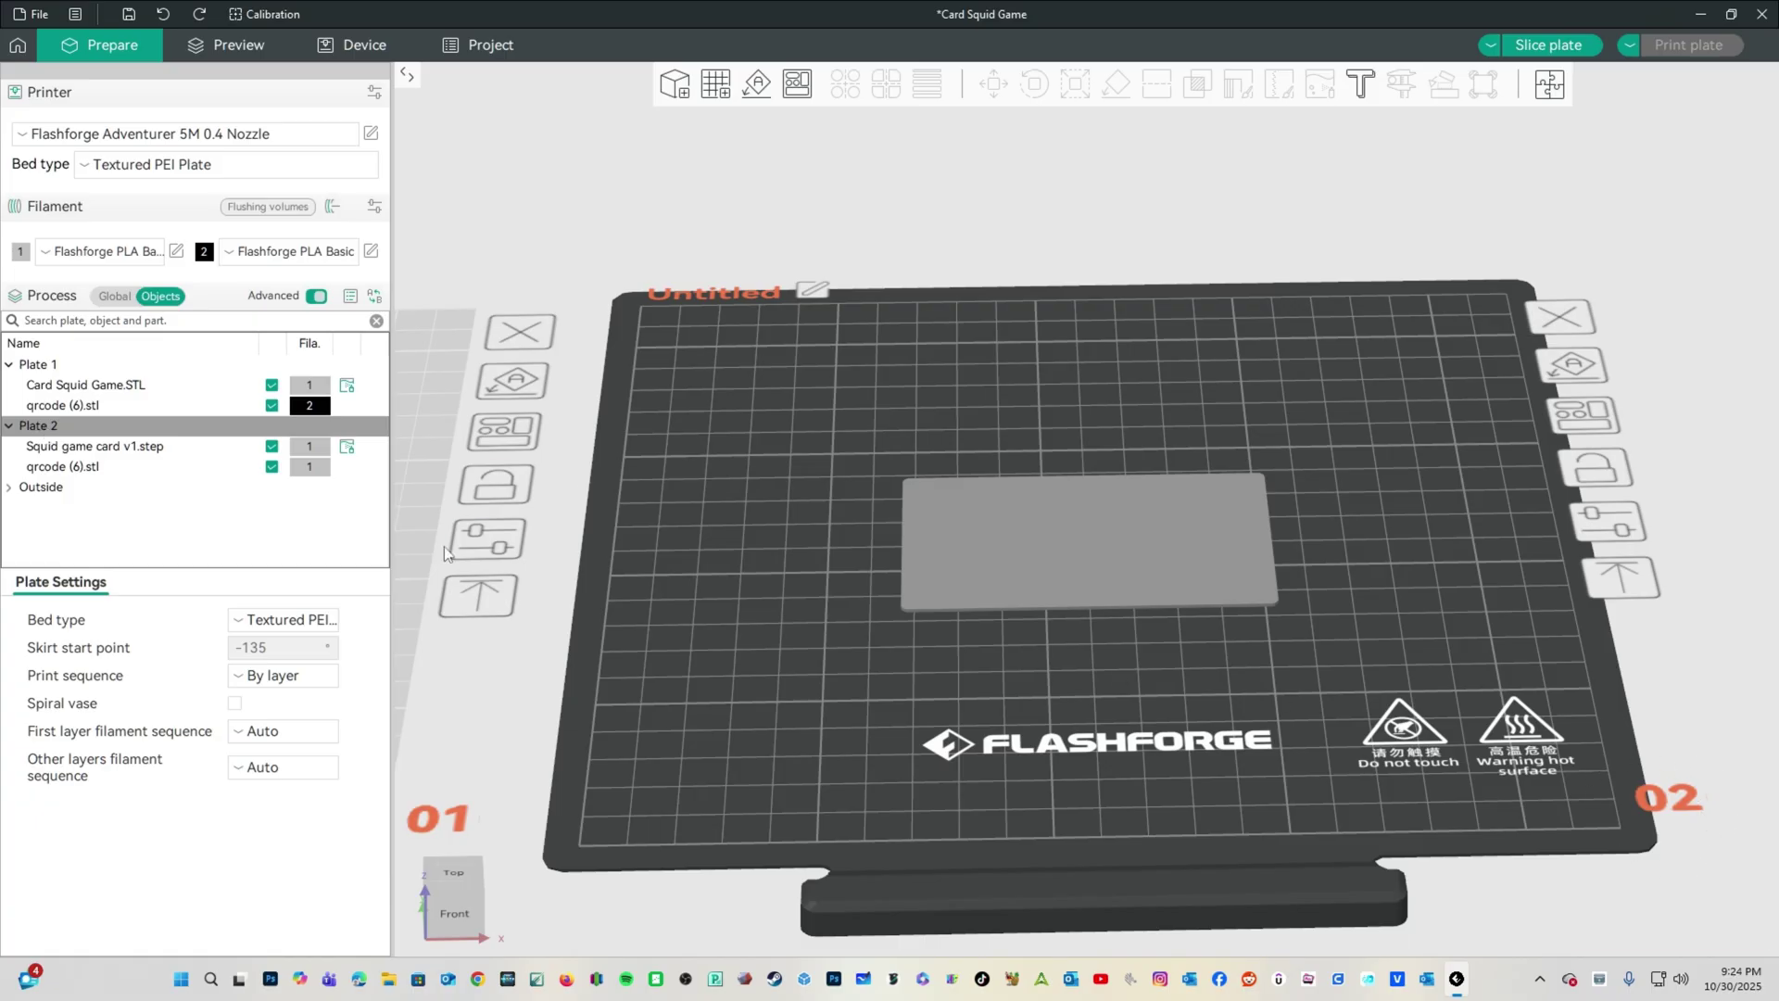
left_click(51, 427)
Assemble the Squid game card v1.step and qrcode (6).stl into one 86 × 54 × 1 mm Assembly.
left_click(51, 447)
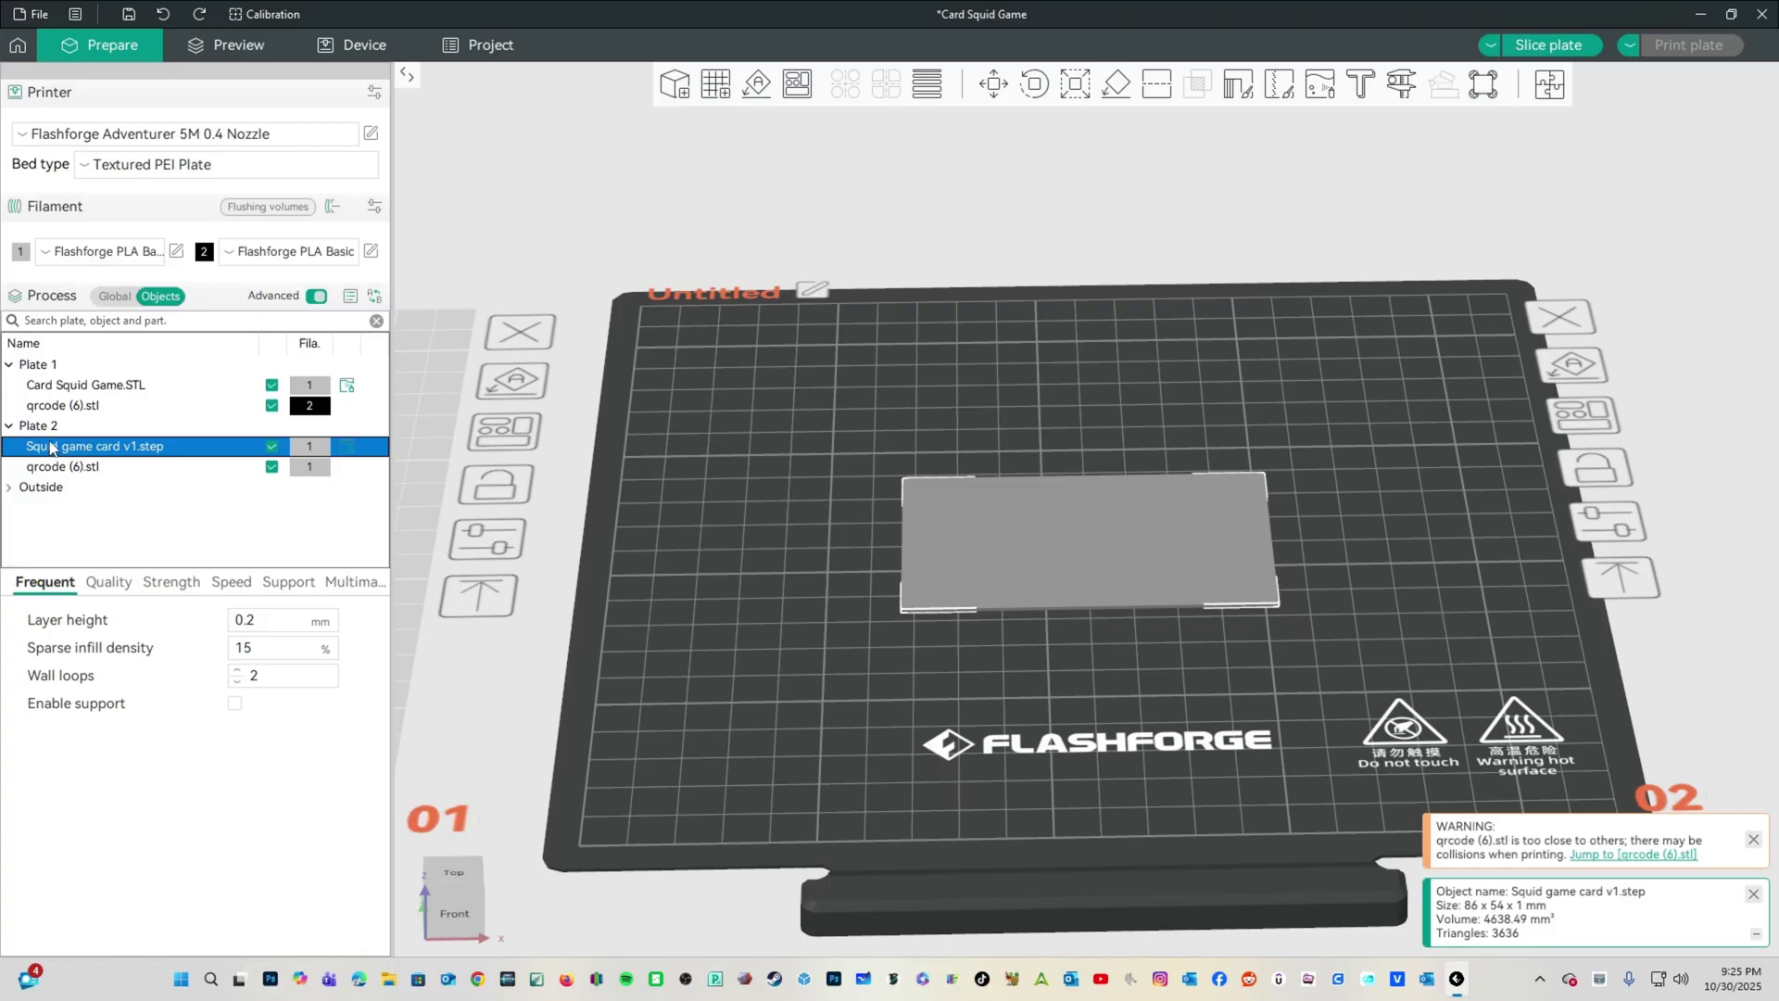
left_click(47, 468, "shift")
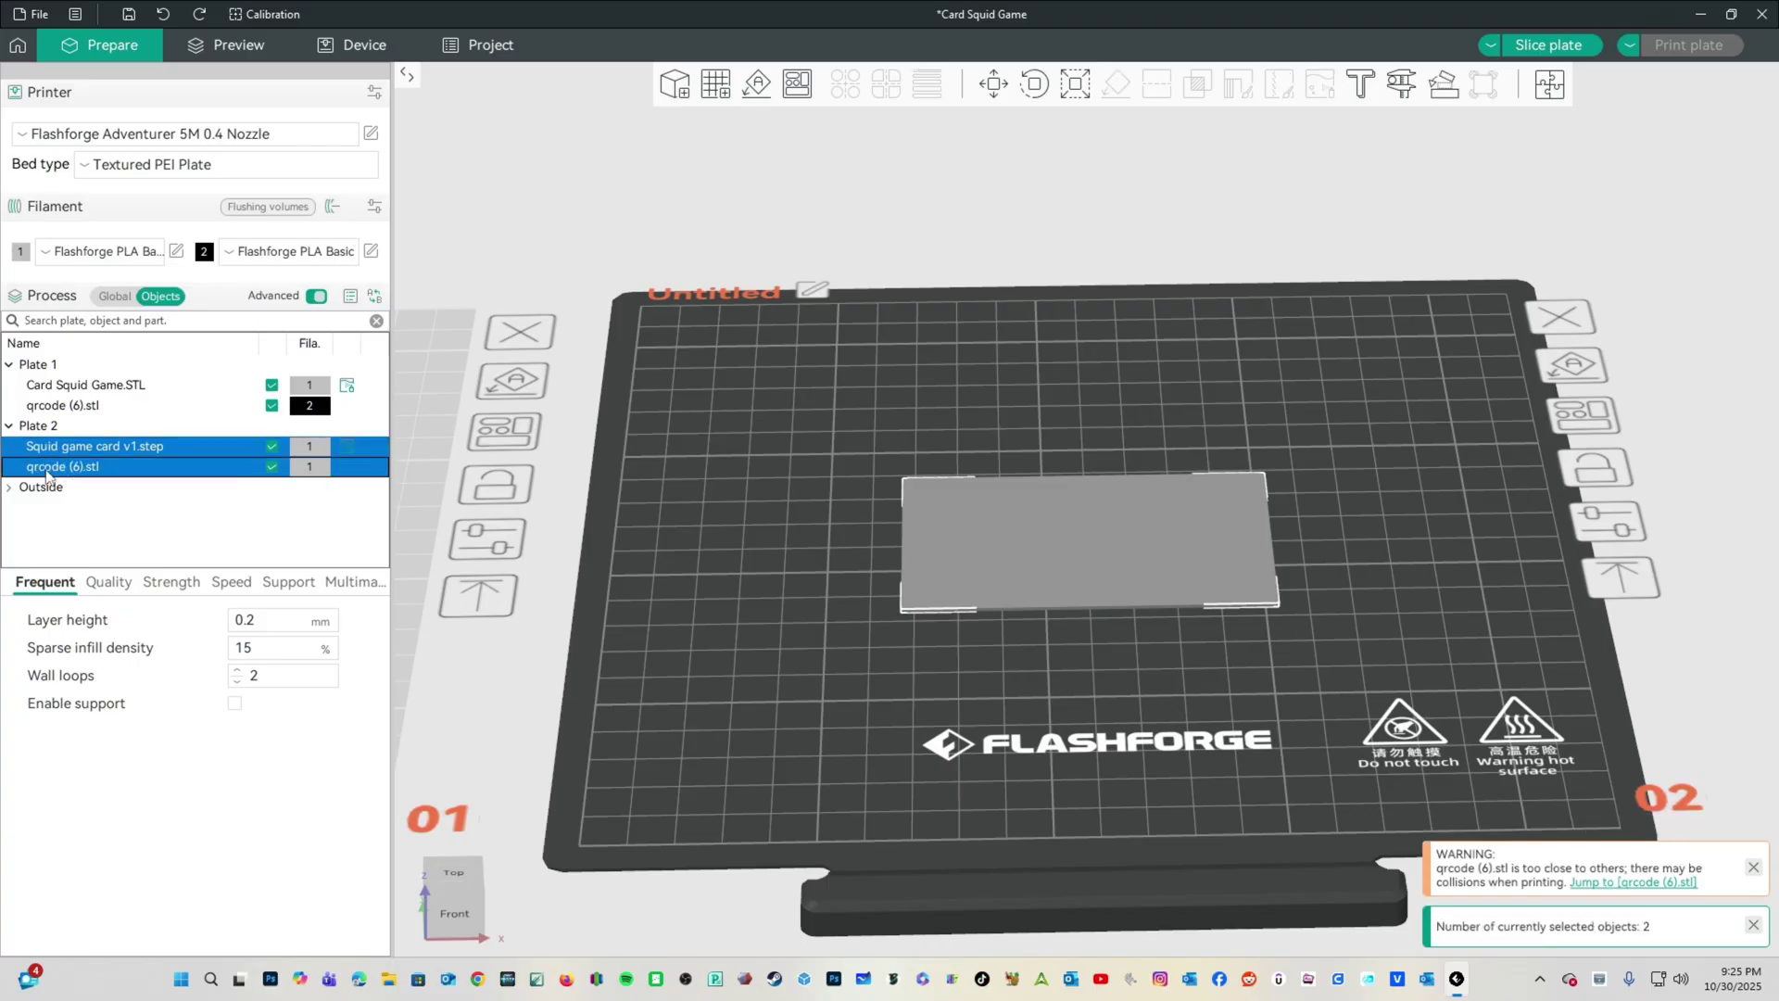
right_click(46, 474)
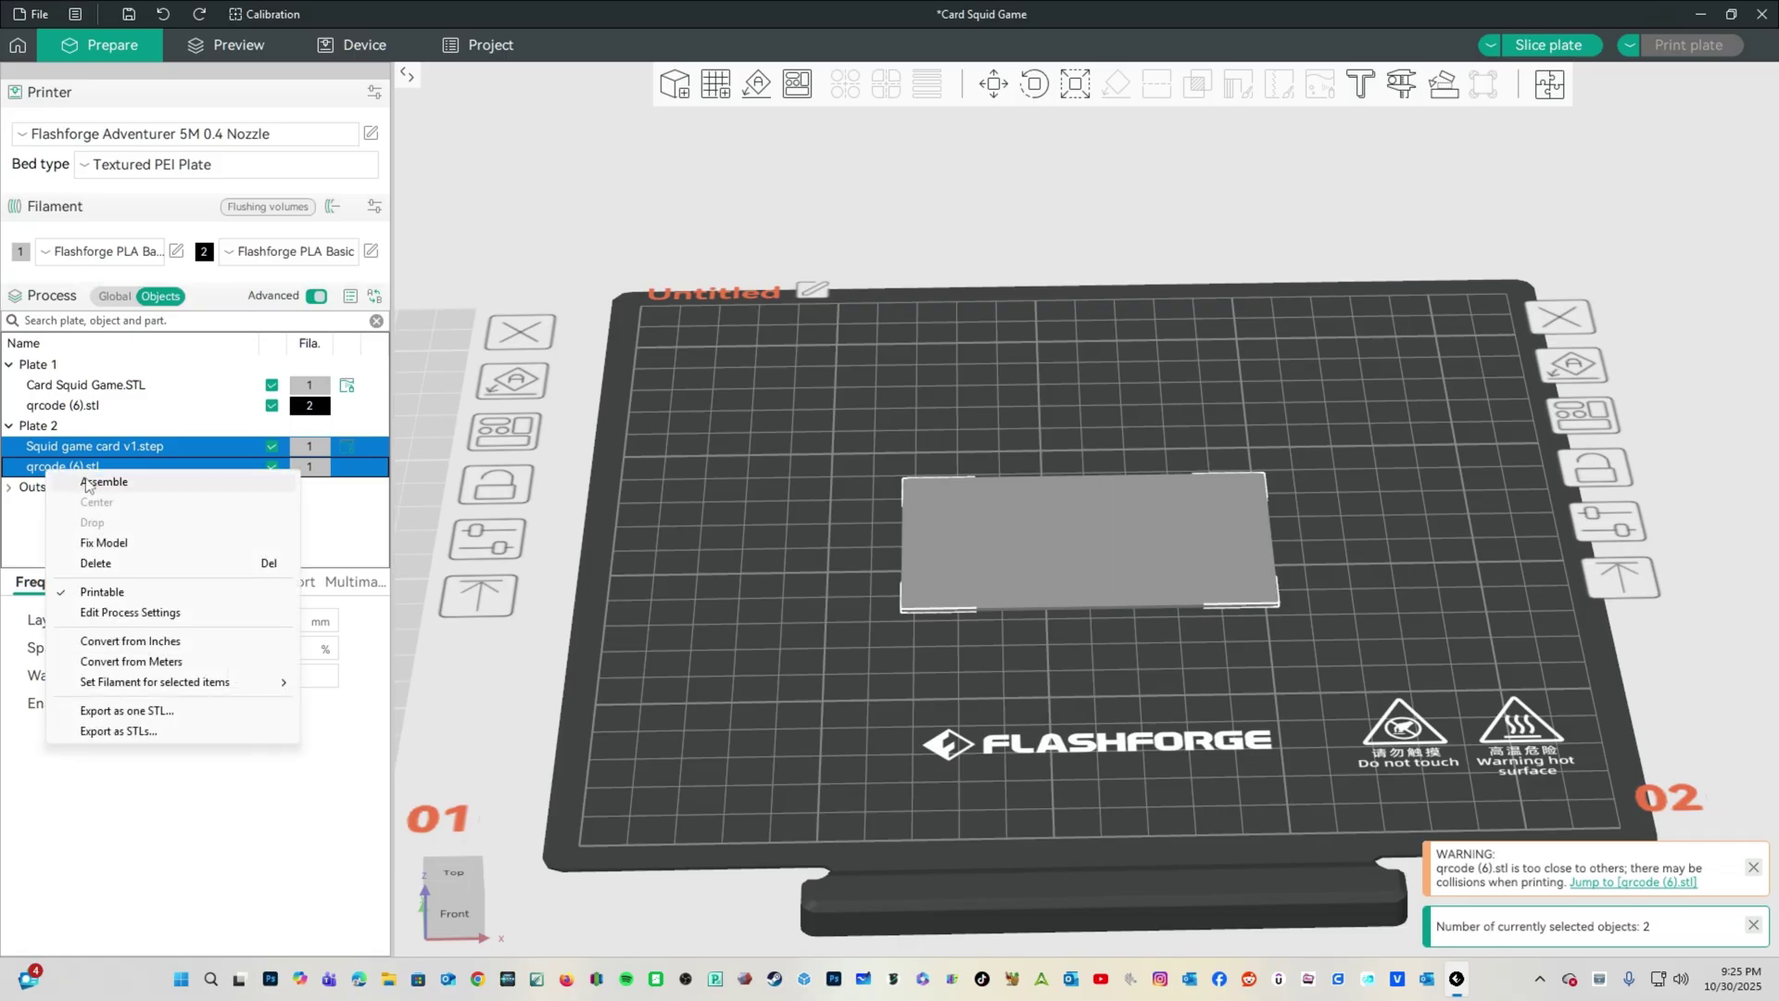
left_click(87, 483)
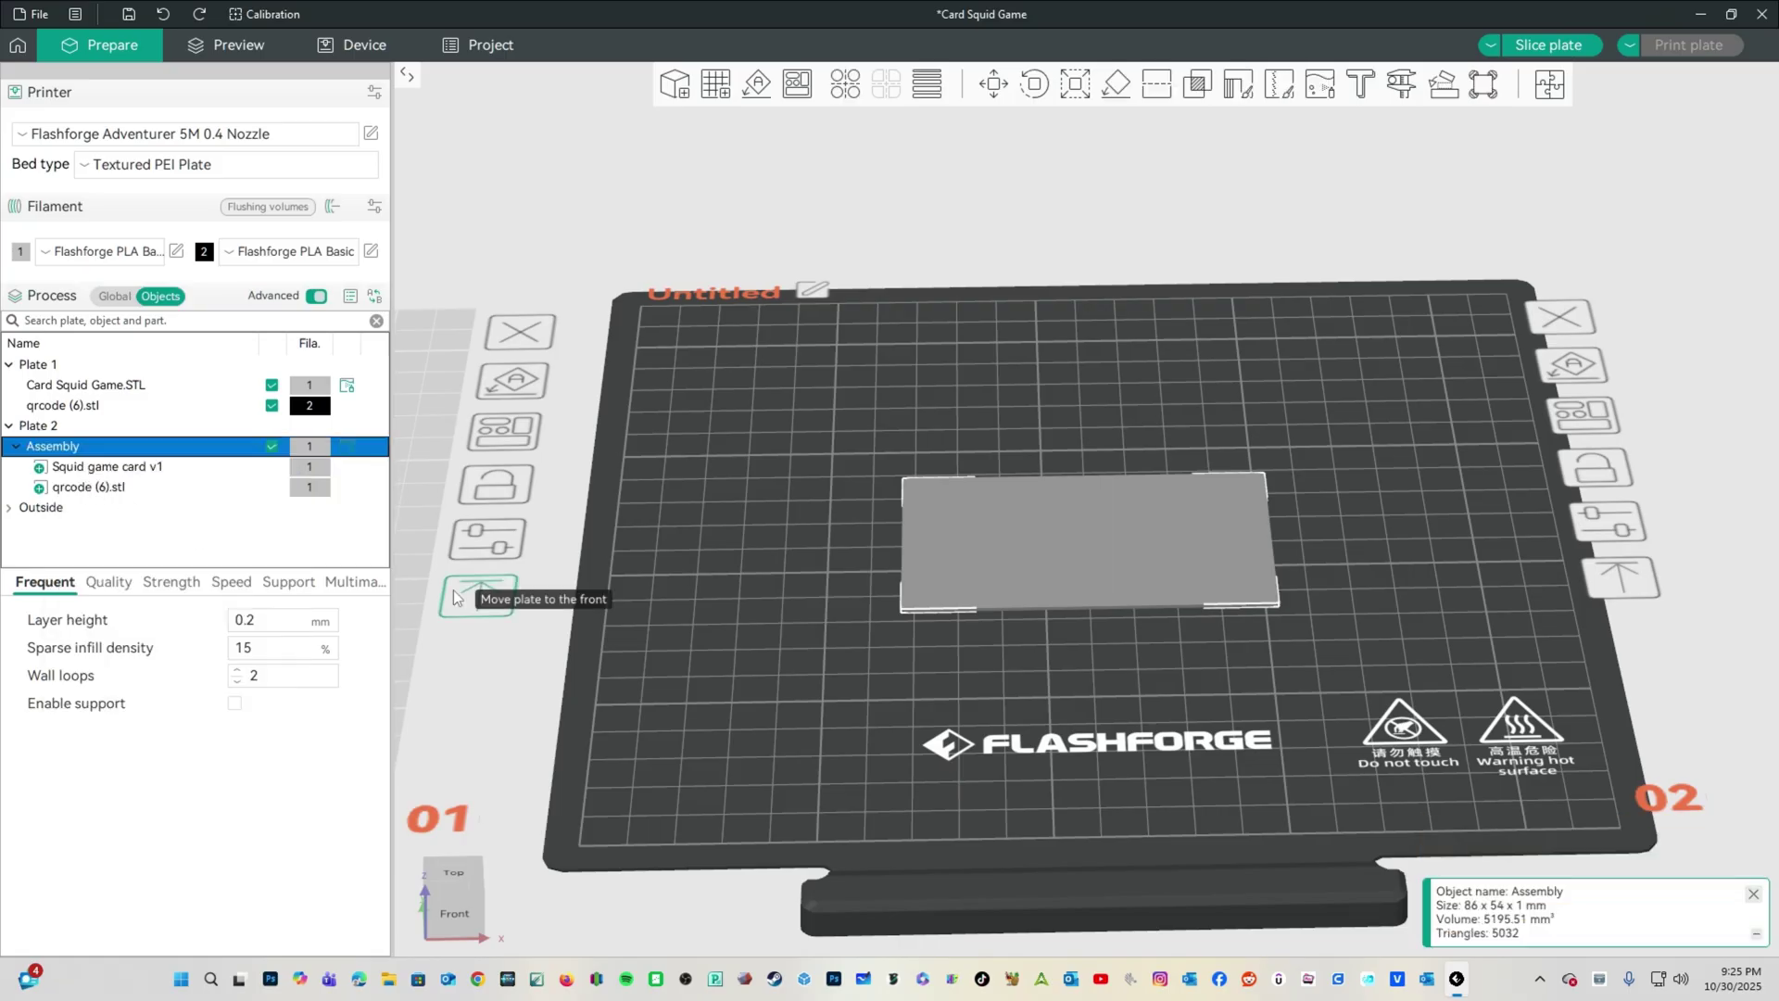
left_click(86, 489)
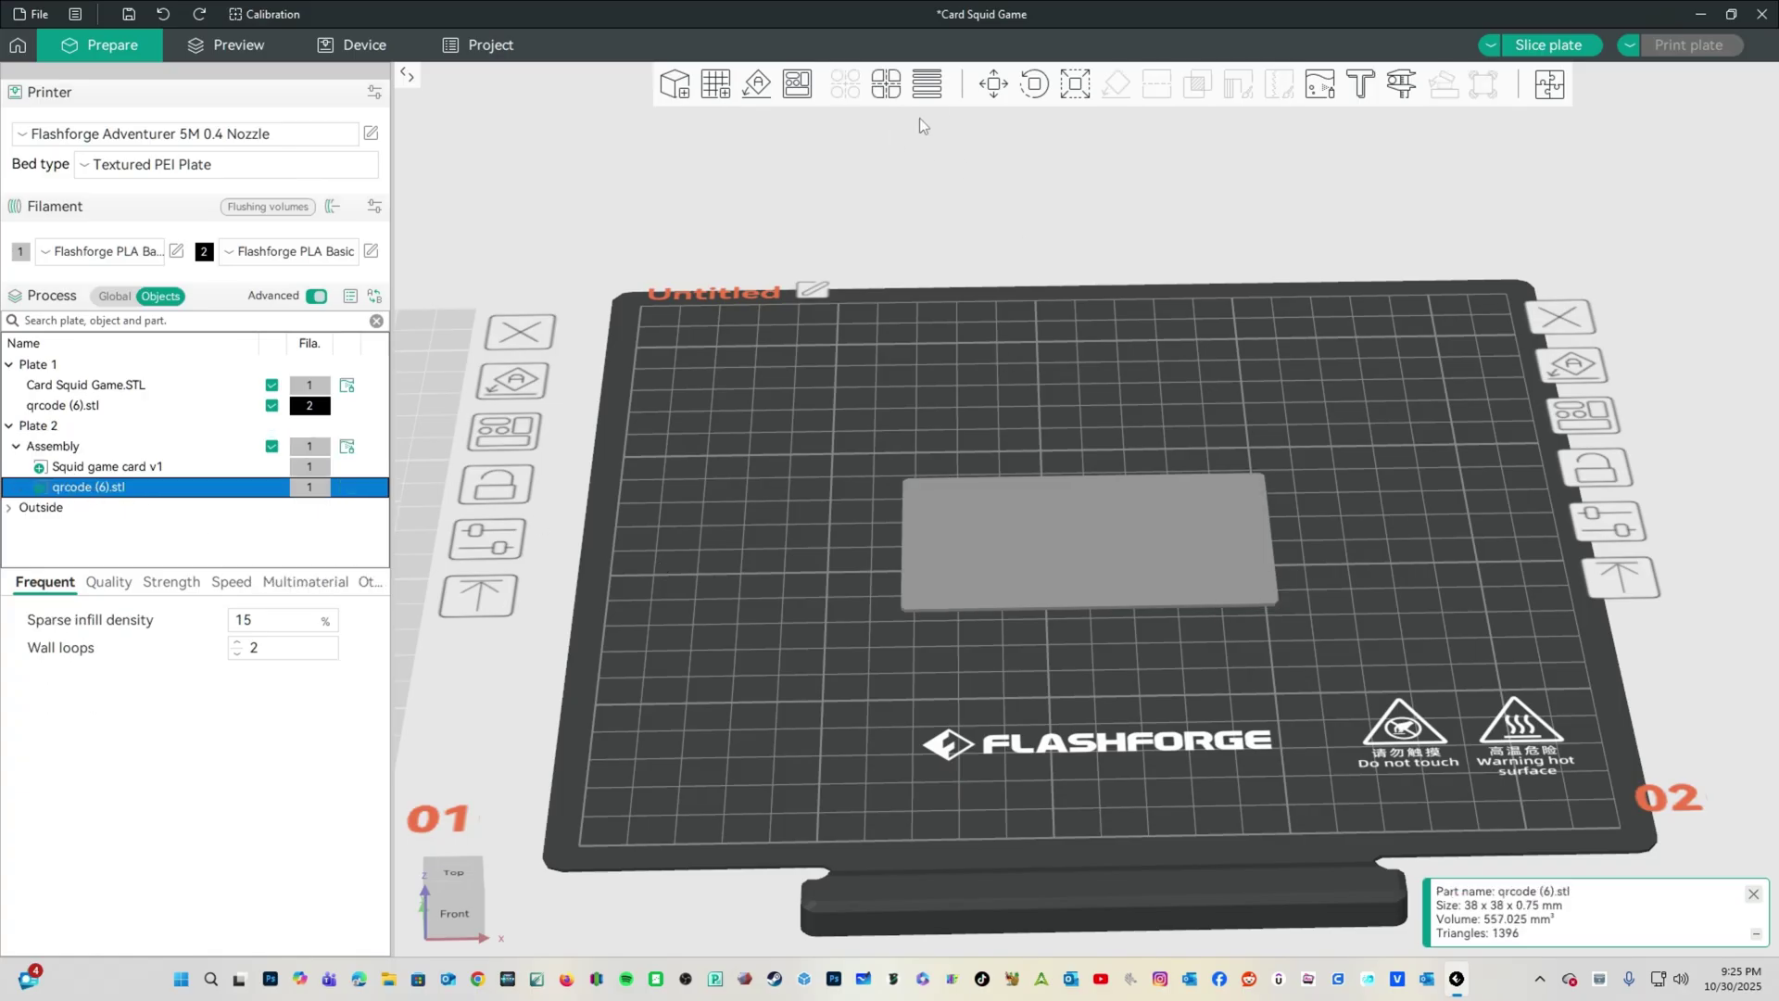
Lift the QR code part above the card and assign it to black filament 2.
left_click(993, 85)
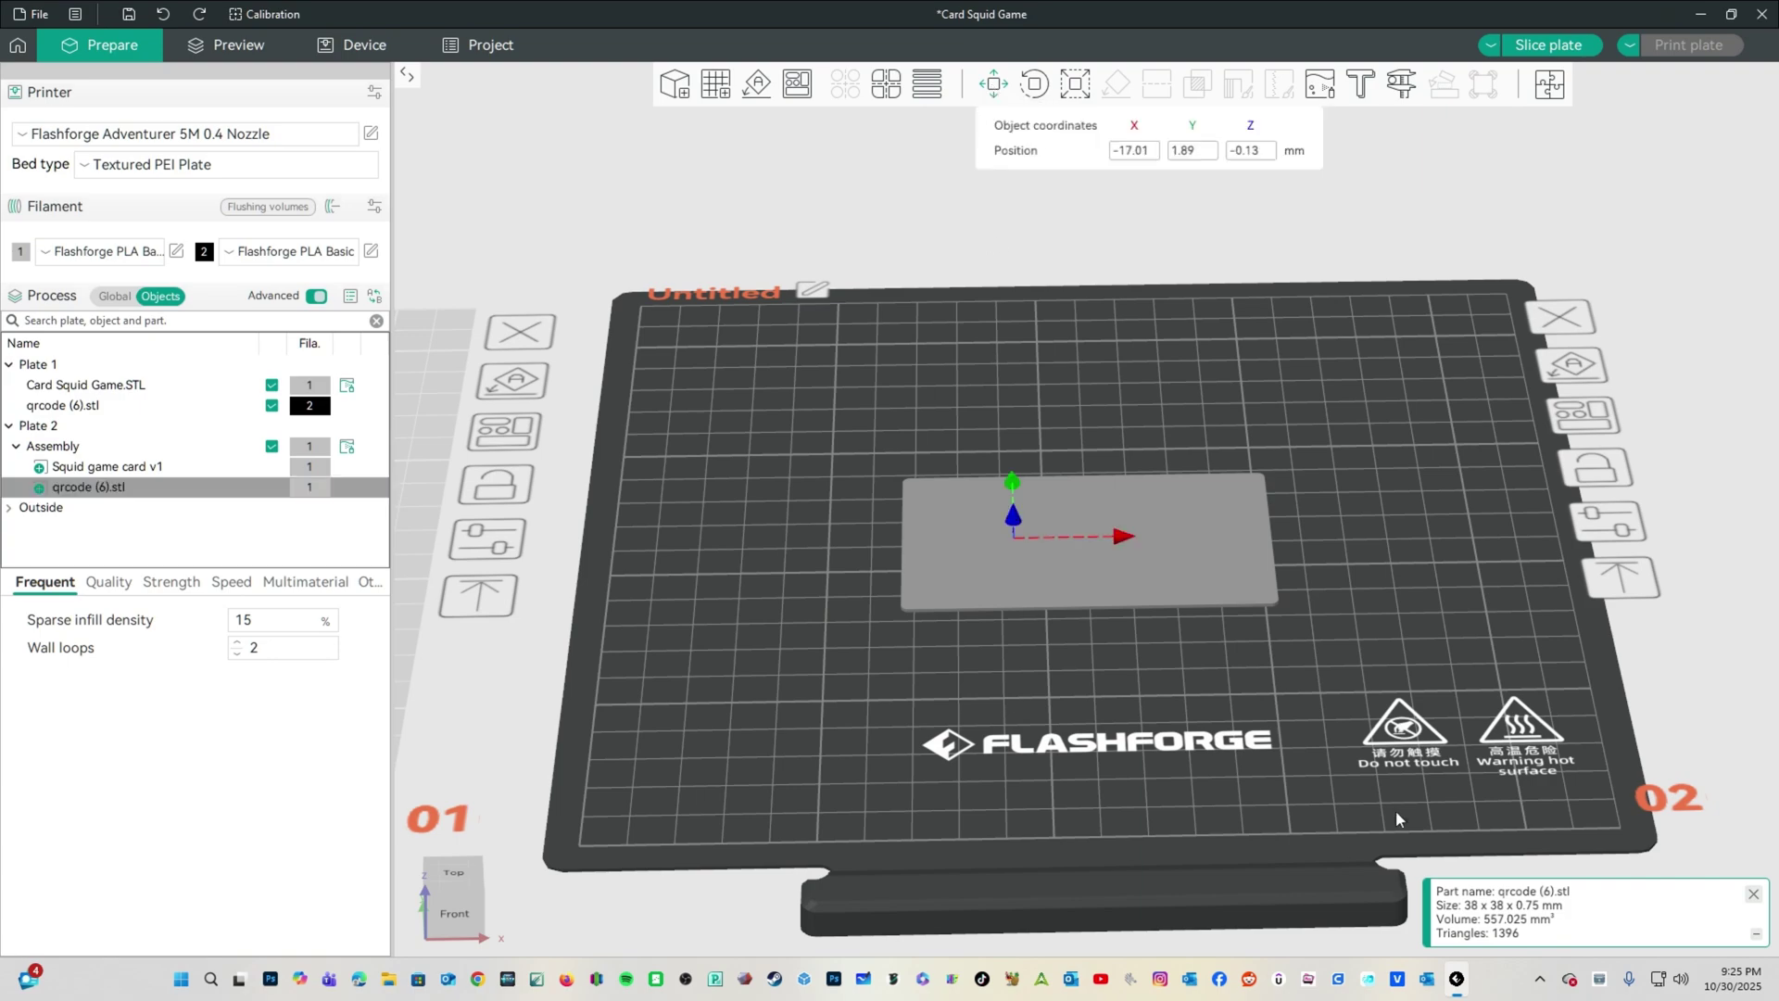
left_click_drag(1396, 810, 1427, 537)
left_click_drag(1014, 509, 1014, 468)
left_click_drag(1388, 585, 670, 588)
key("2")
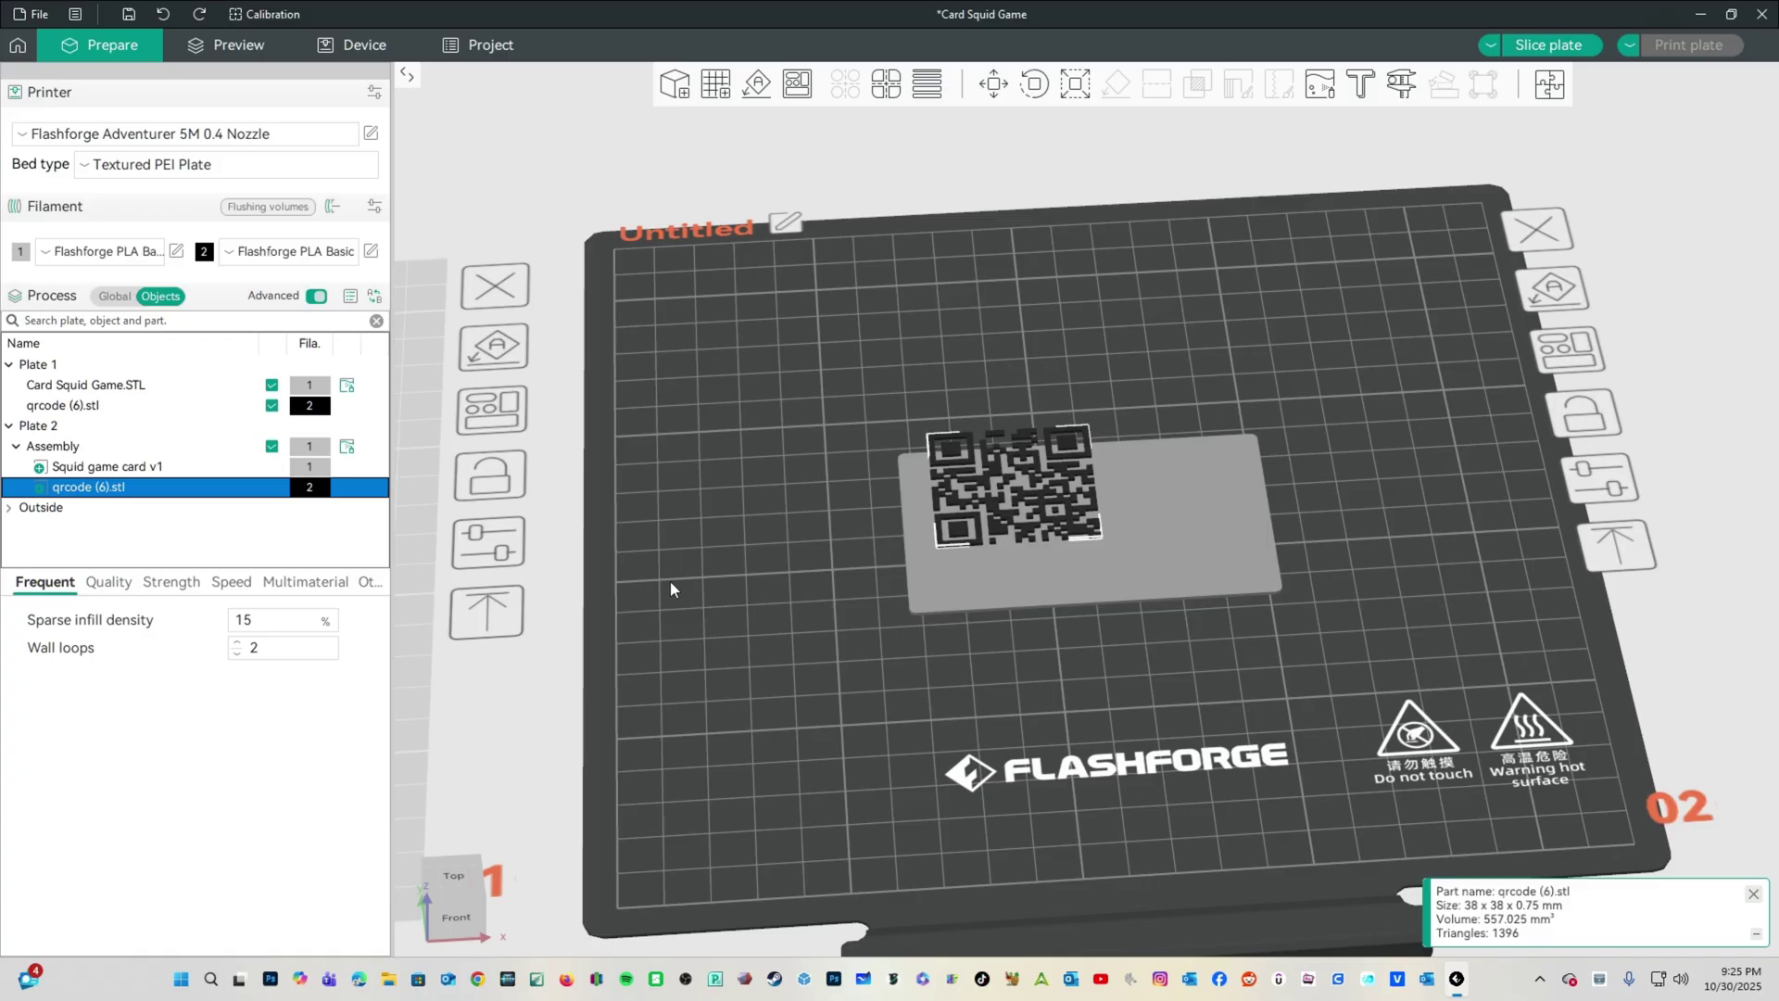
Lower the QR code part to Z 0.19 so it rests on the card's top face.
left_click(996, 90)
left_click_drag(1483, 732, 1146, 526)
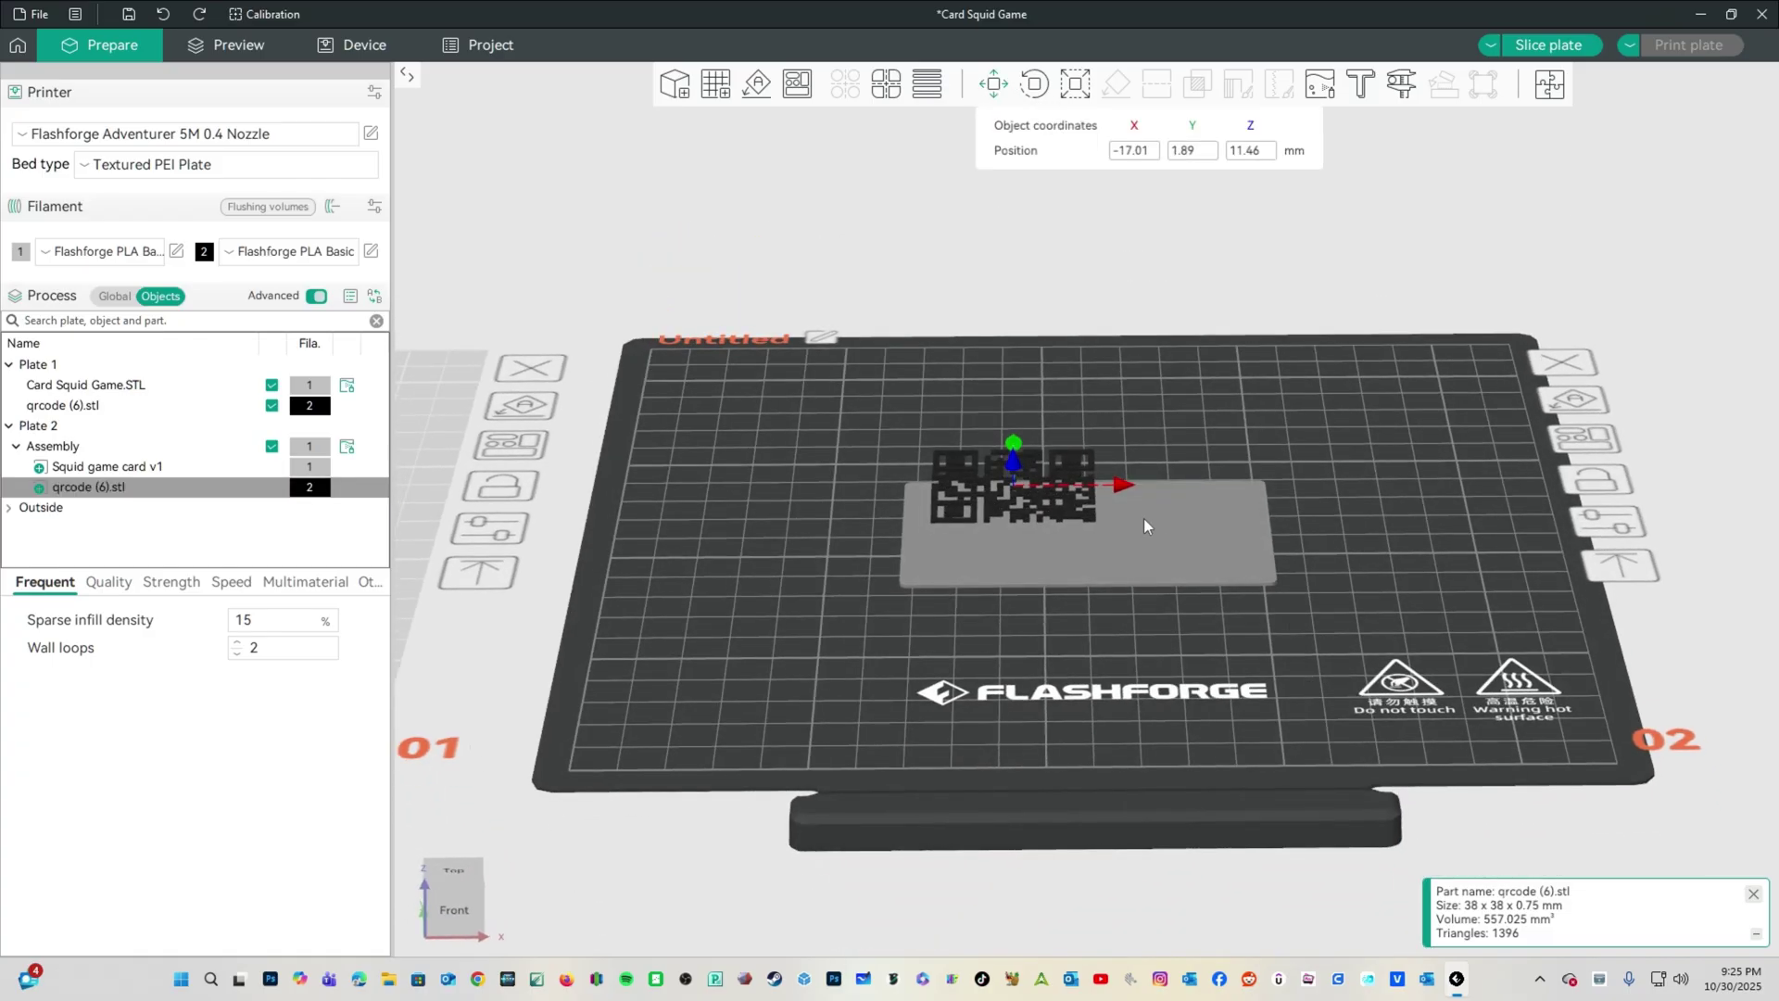
left_click_drag(1018, 468, 1017, 526)
scroll(966, 593, "up", 10)
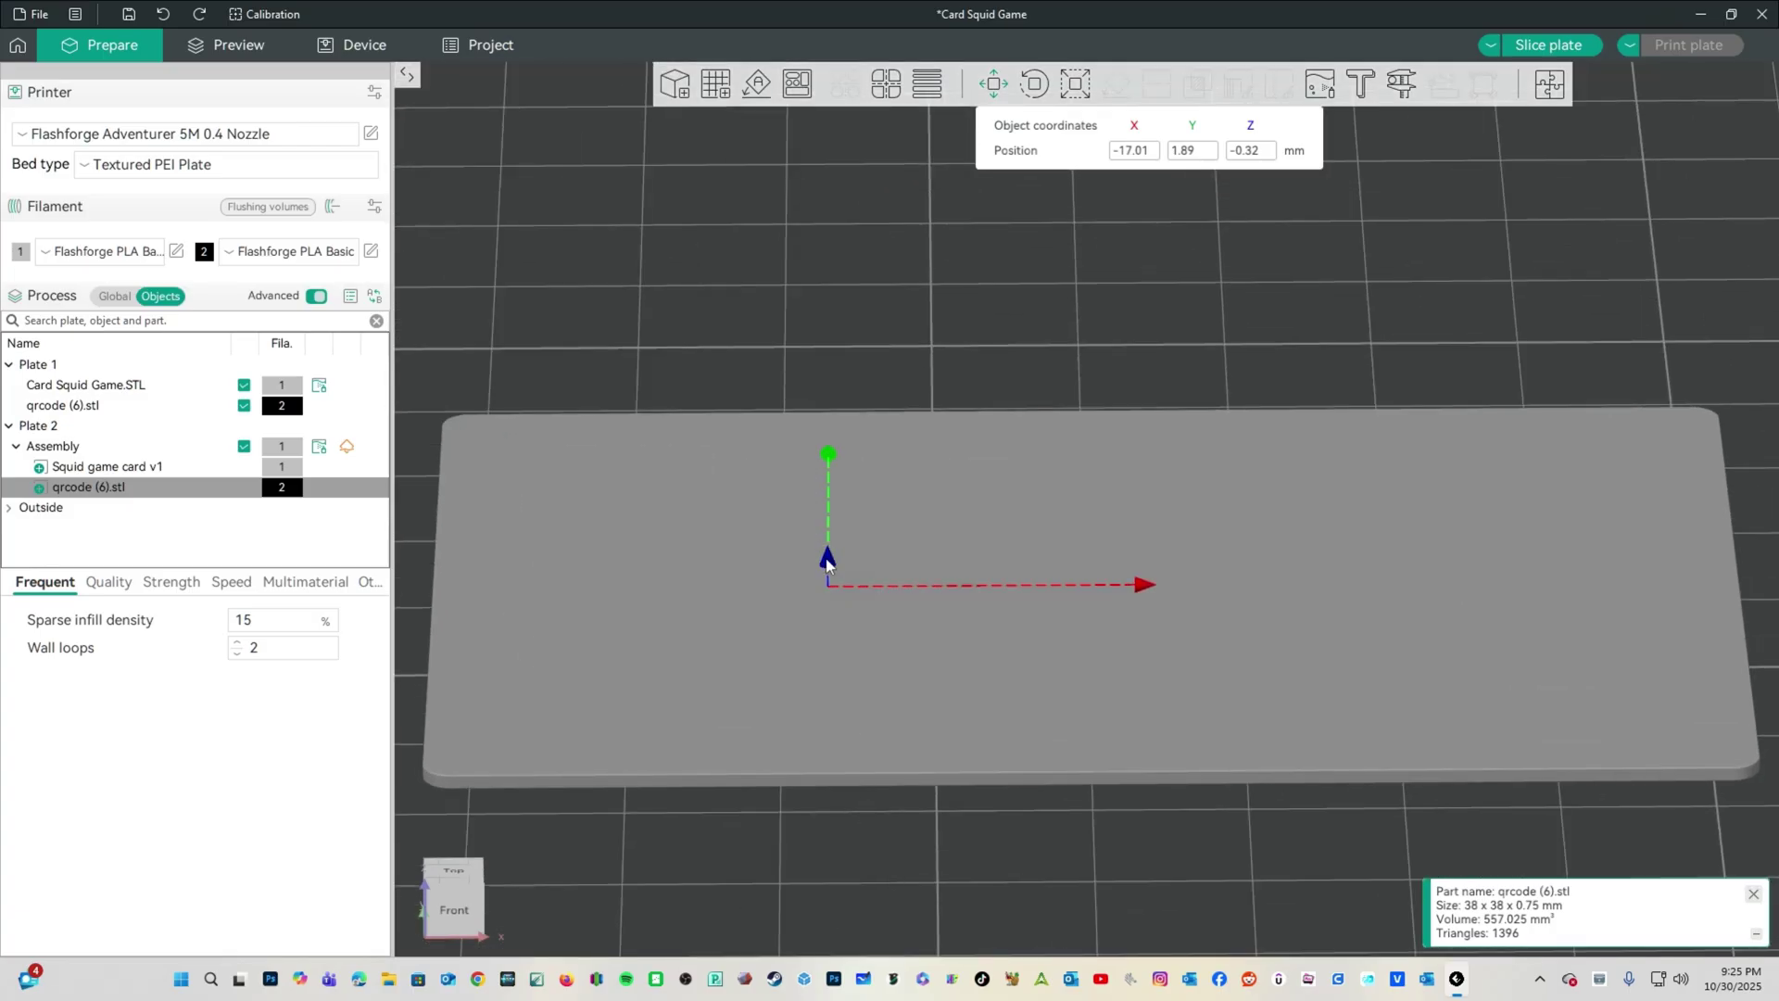
left_click_drag(830, 567, 827, 561)
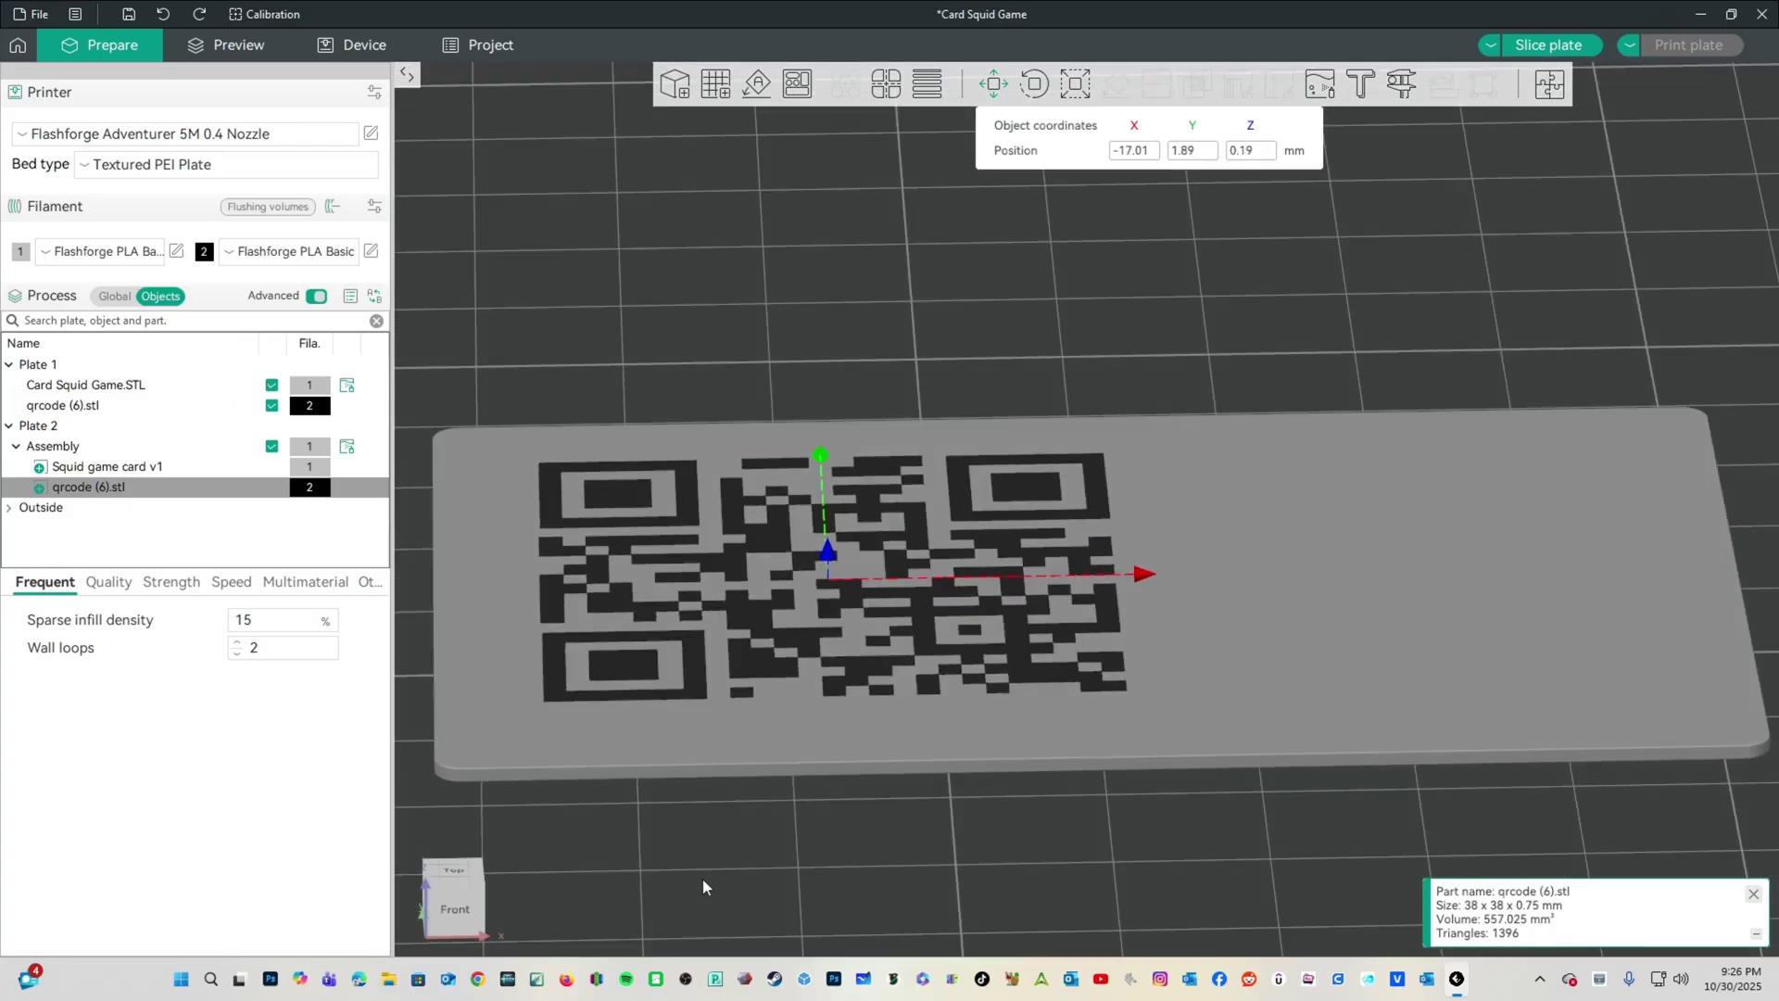
mouse_move(702, 877)
left_mouse_down()
mouse_move(748, 821)
mouse_move(711, 878)
left_mouse_up()
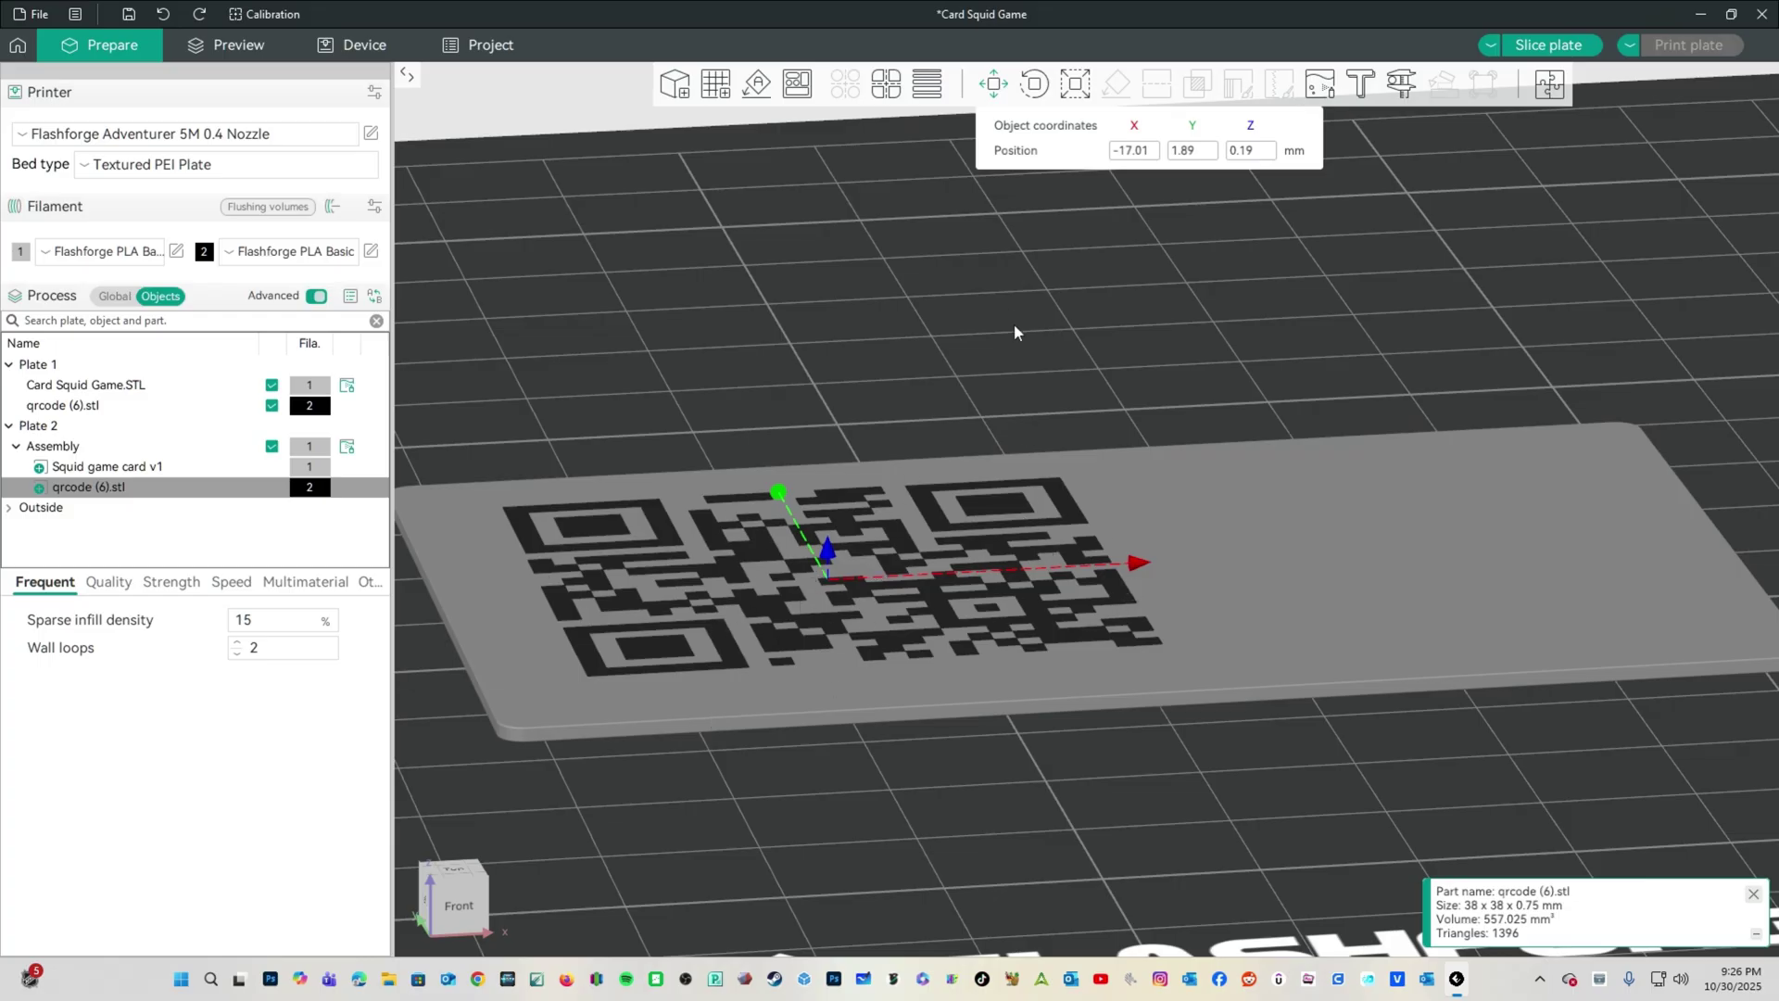
left_click(1283, 685)
Slice plate 2 (12m39s, 1.92 m filament) and orbit the preview to inspect the card.
left_click_drag(1282, 686, 1247, 841)
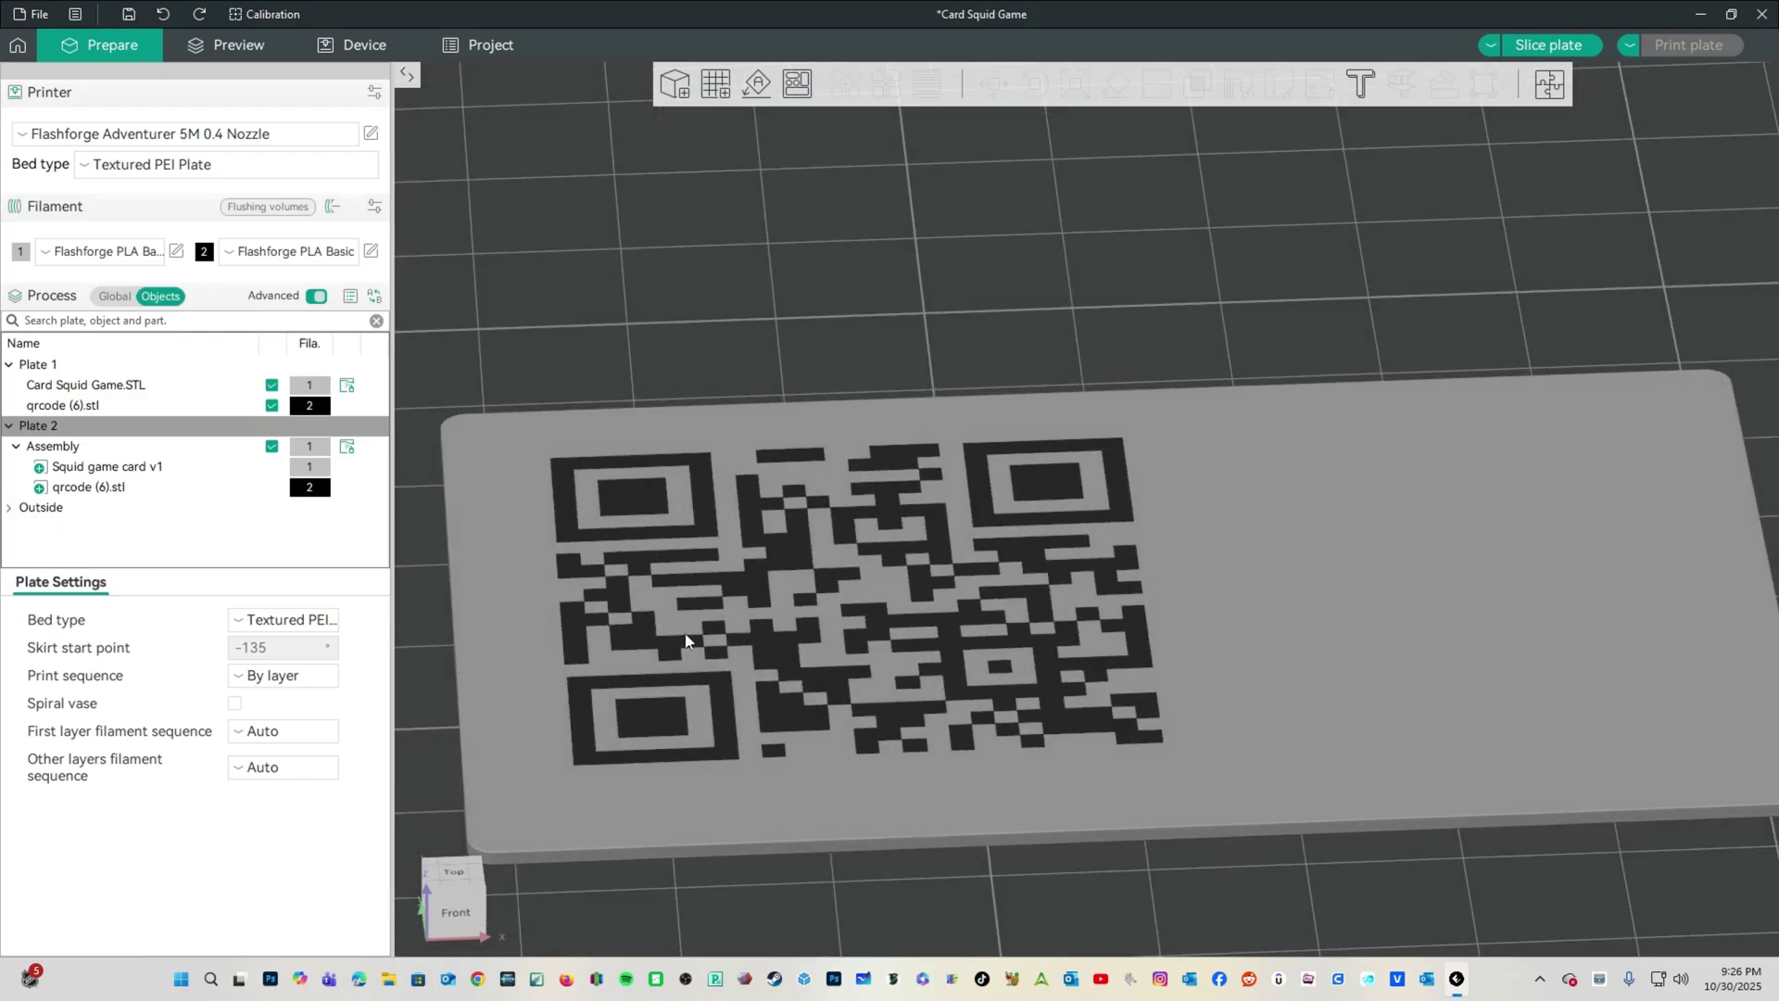
left_click(1527, 51)
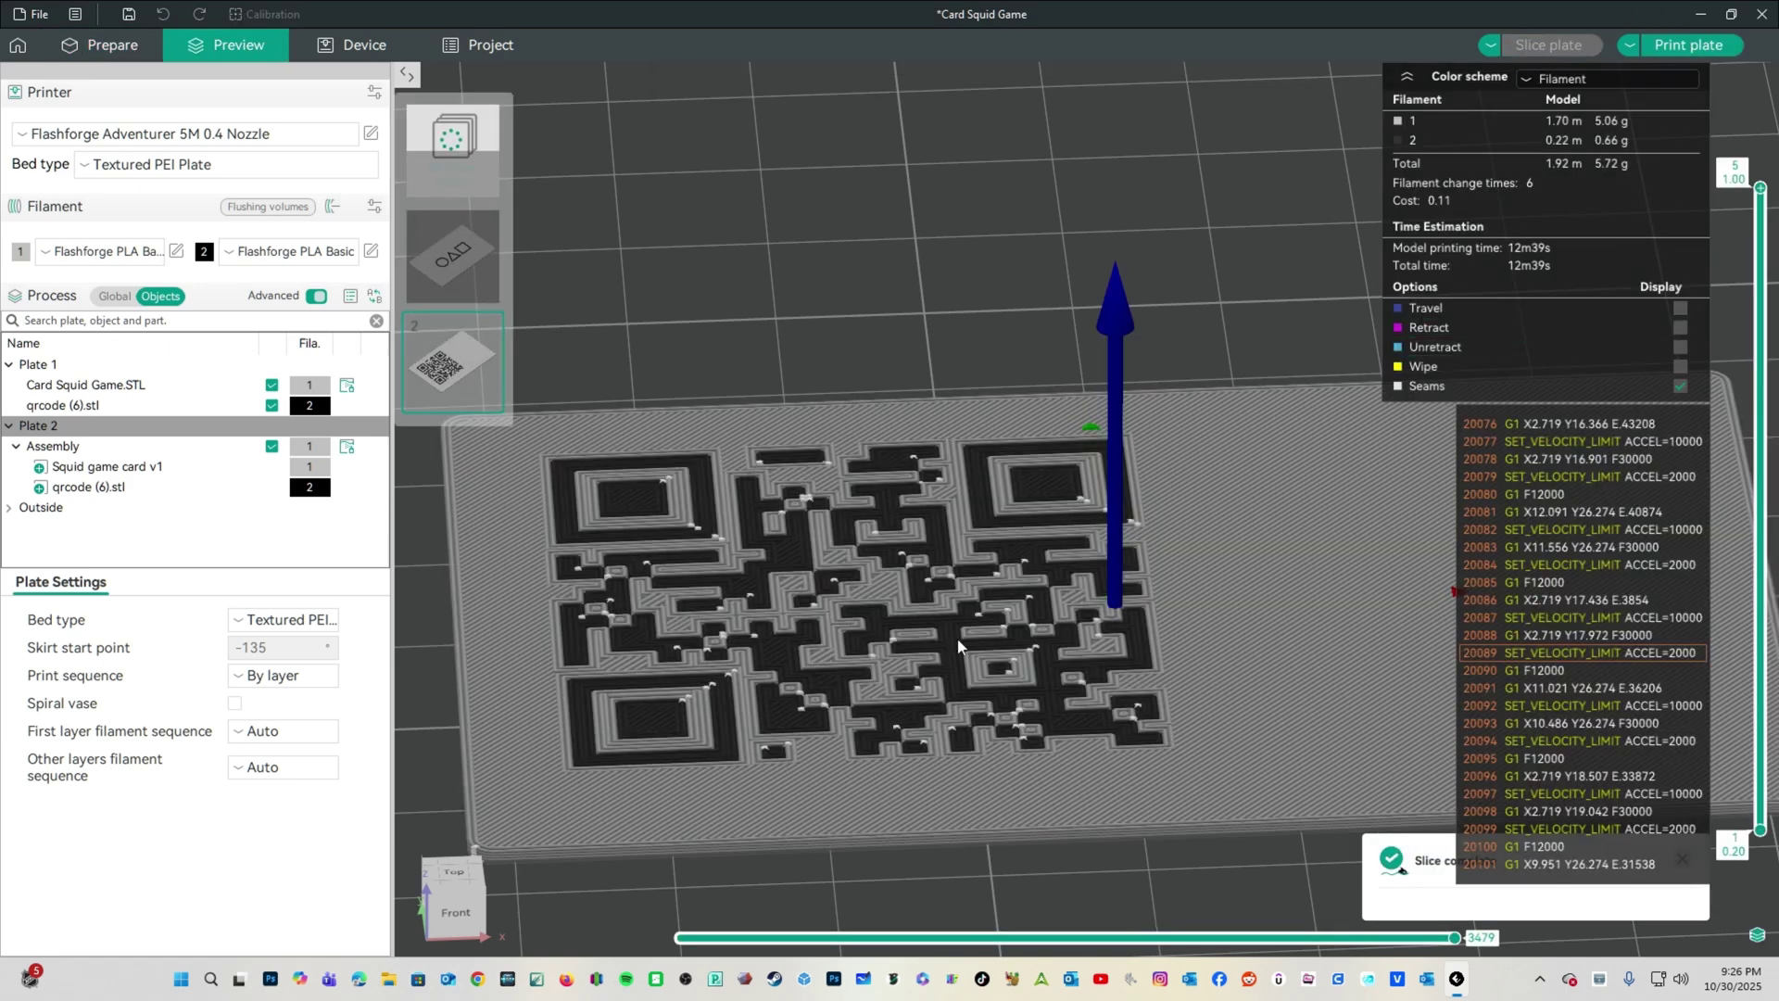
left_click_drag(909, 750, 1124, 754)
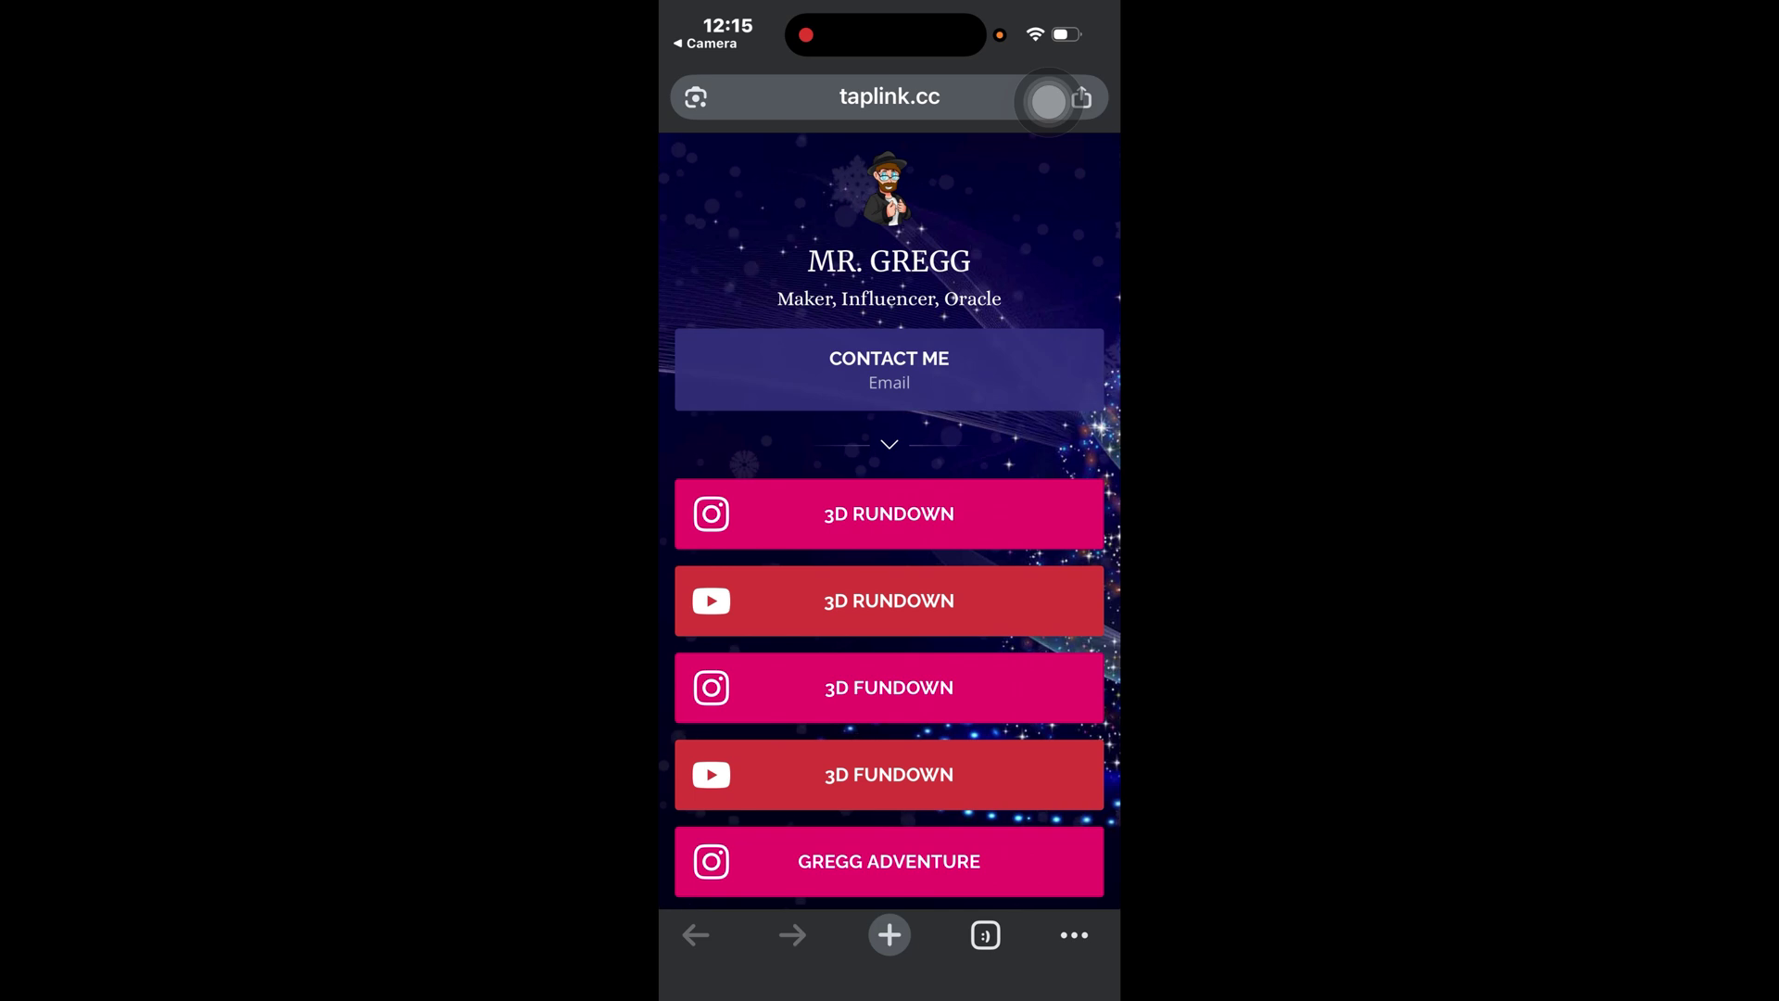
Scroll the Taplink page and tap its Instagram link to open the profile in the Instagram app.
scroll(889, 519, "down", 6)
scroll(889, 519, "up", 5)
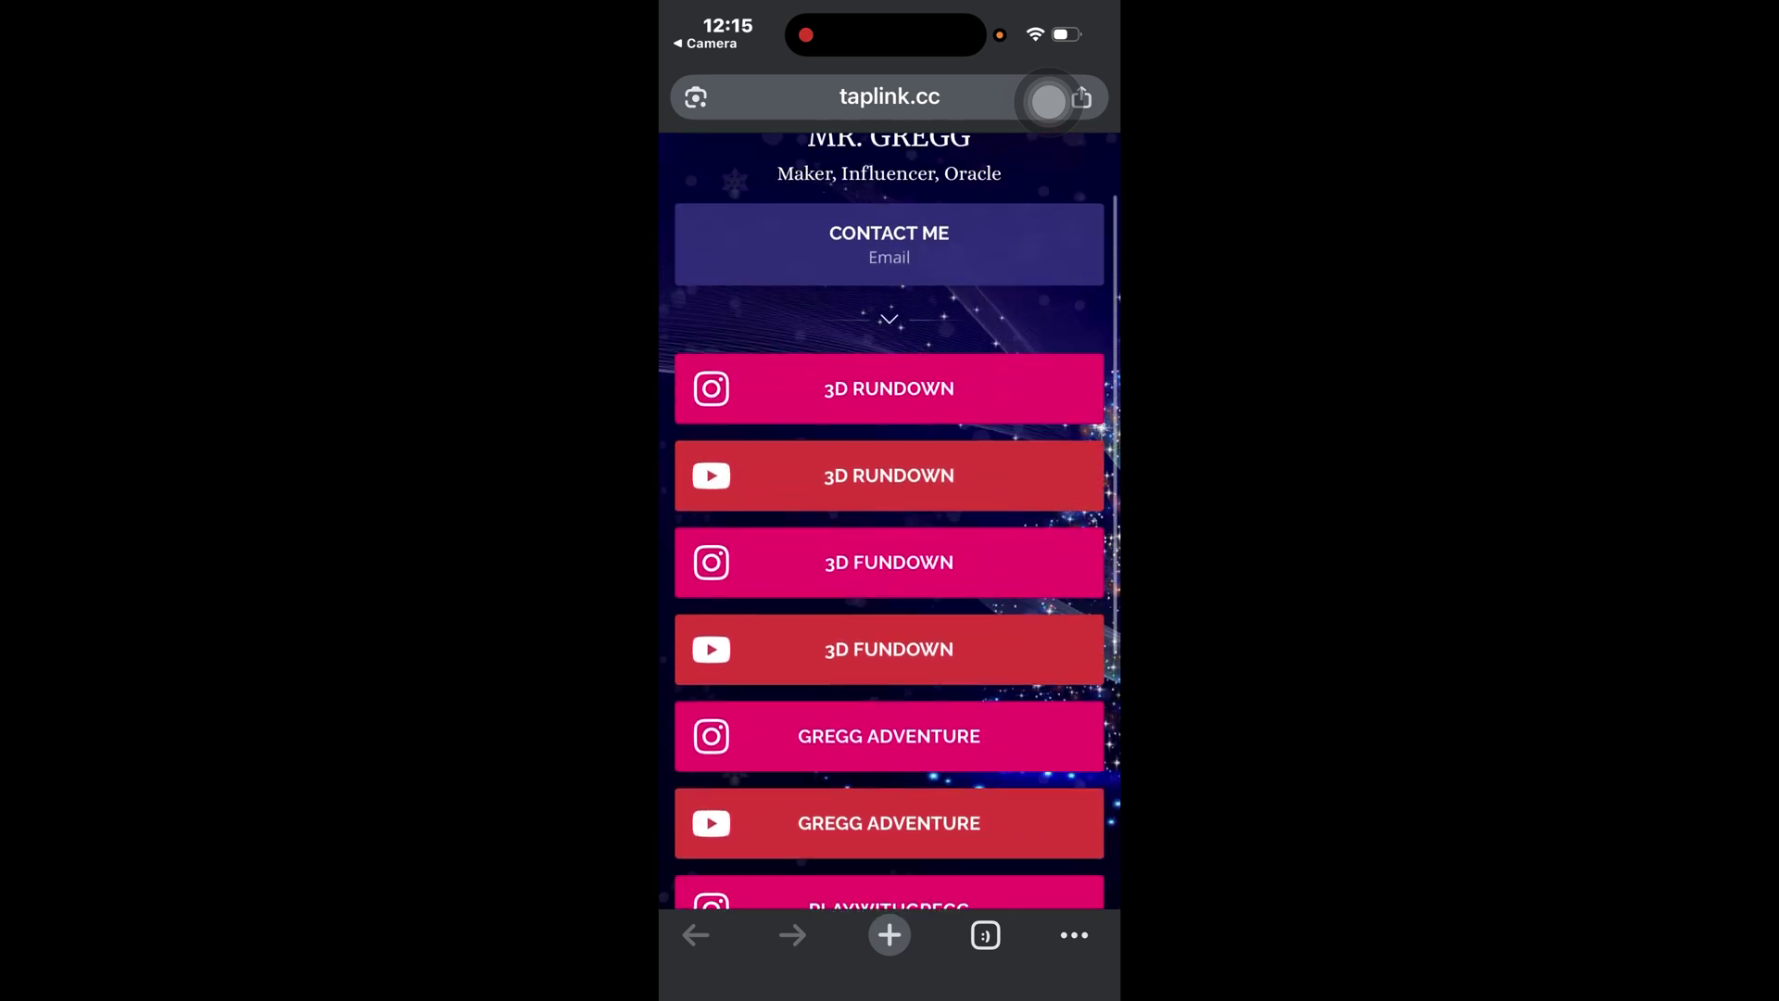
scroll(890, 519, "up", 1)
left_click(889, 435)
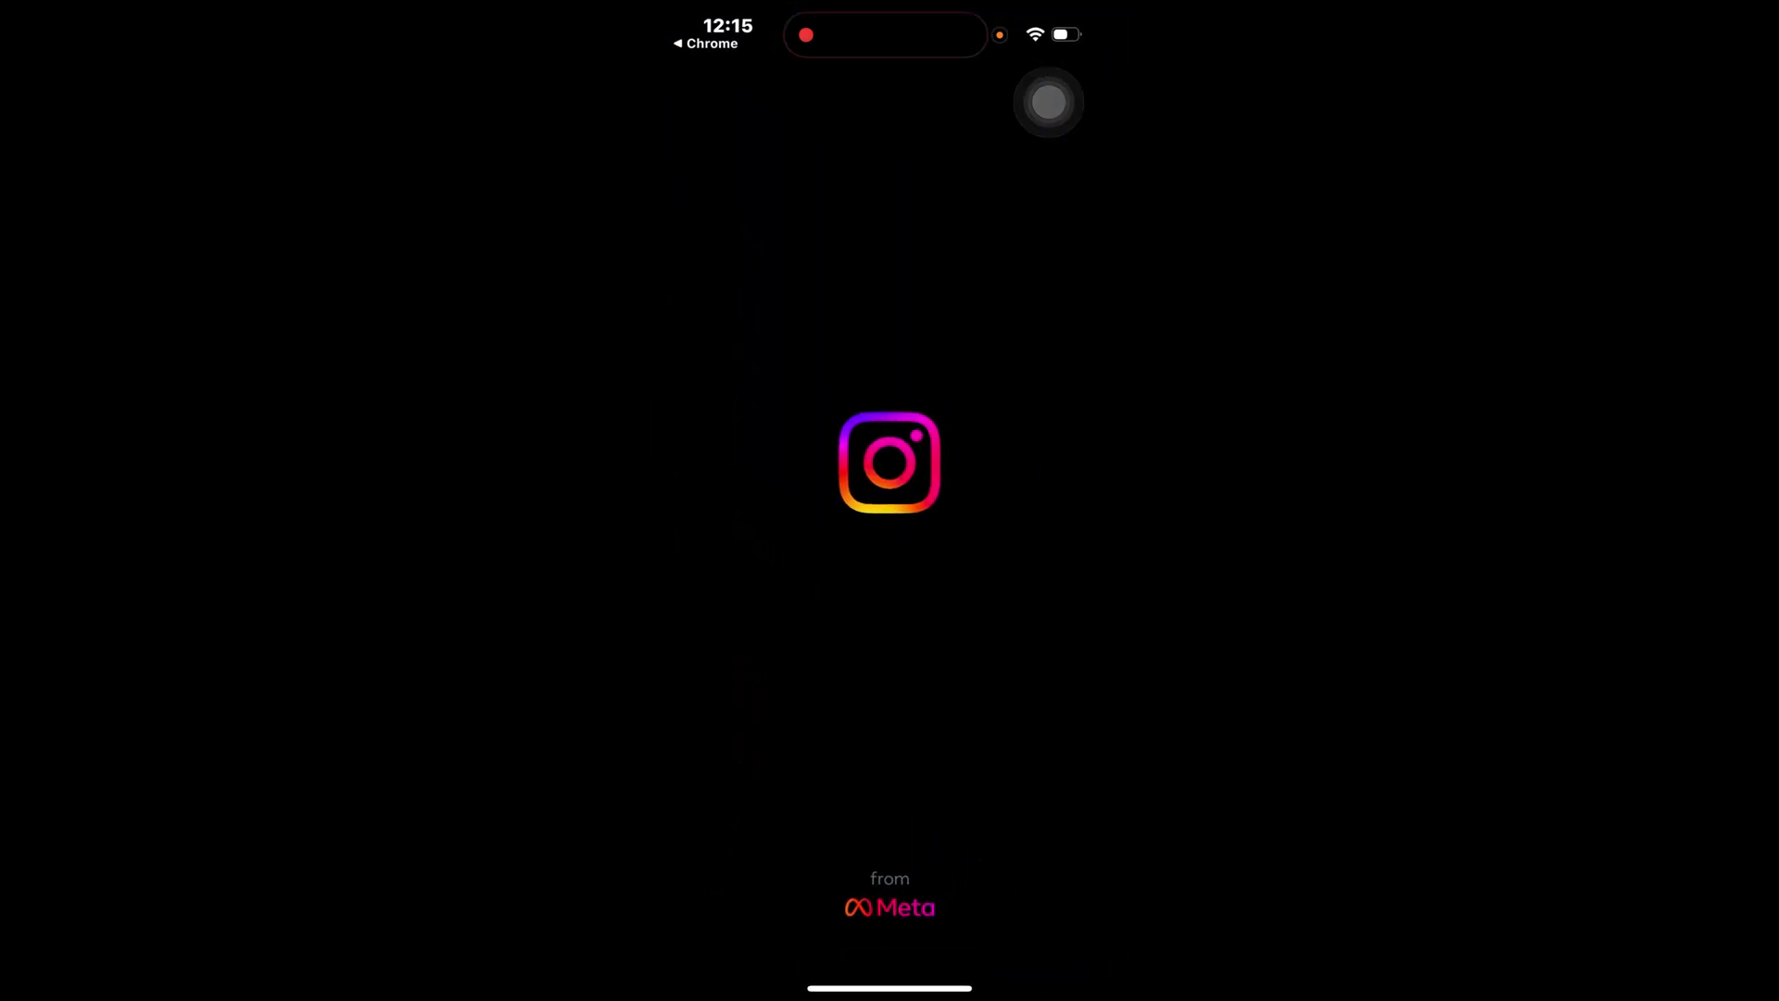